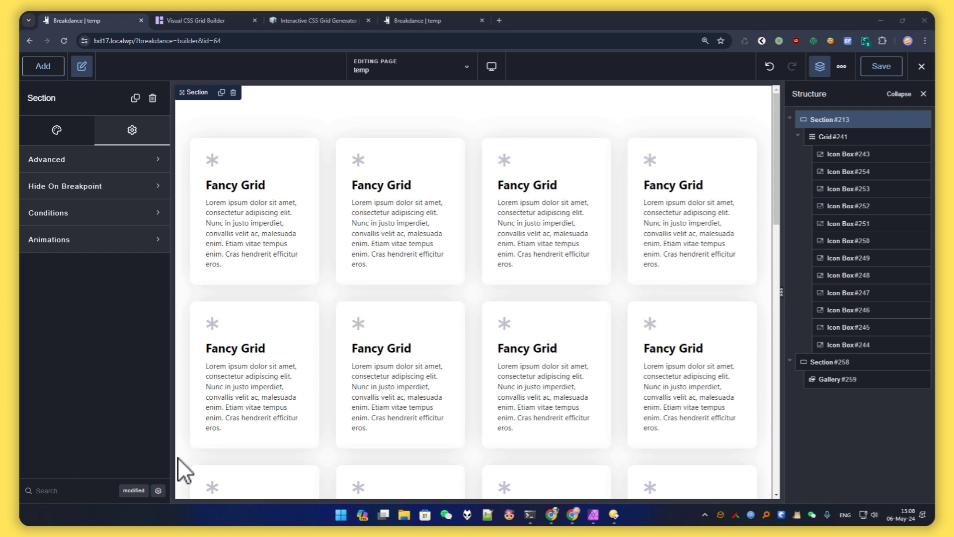
Look over the Layoutit grid generator and Visual Grid Builder sites, and return to the temp page in Breakdance.
left_click(343, 21)
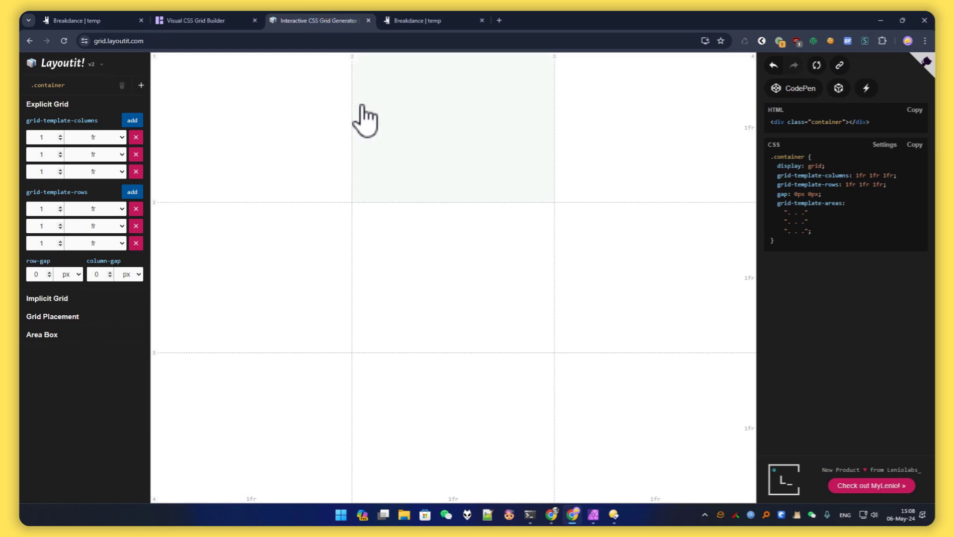
left_click(219, 23)
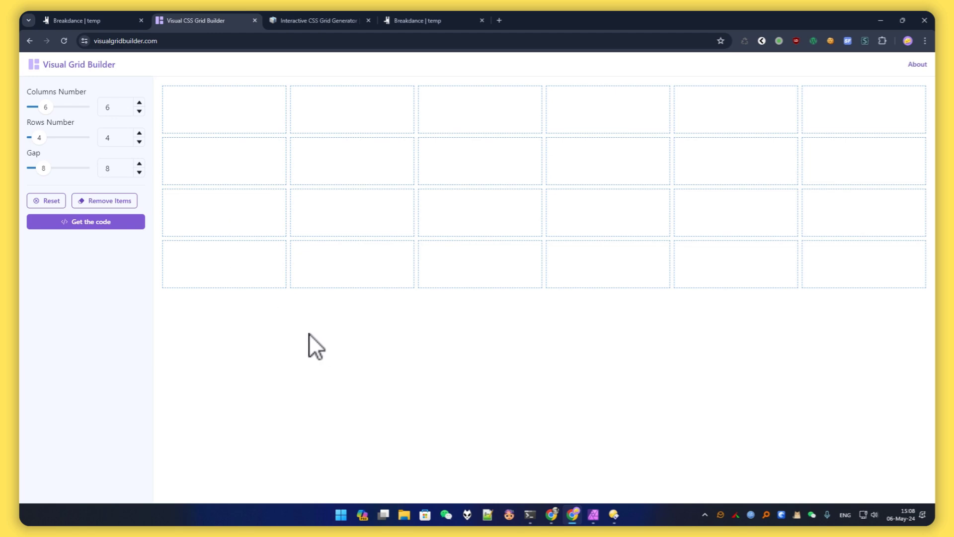
left_click(95, 16)
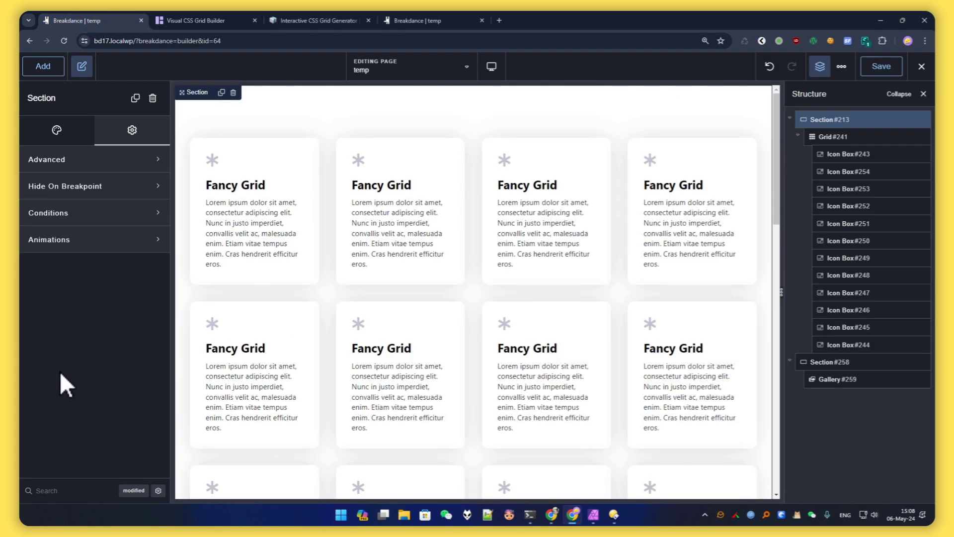
Set the icon box grid's items per row to 4 on desktop and 2 on Tablet Portrait.
left_click(850, 136)
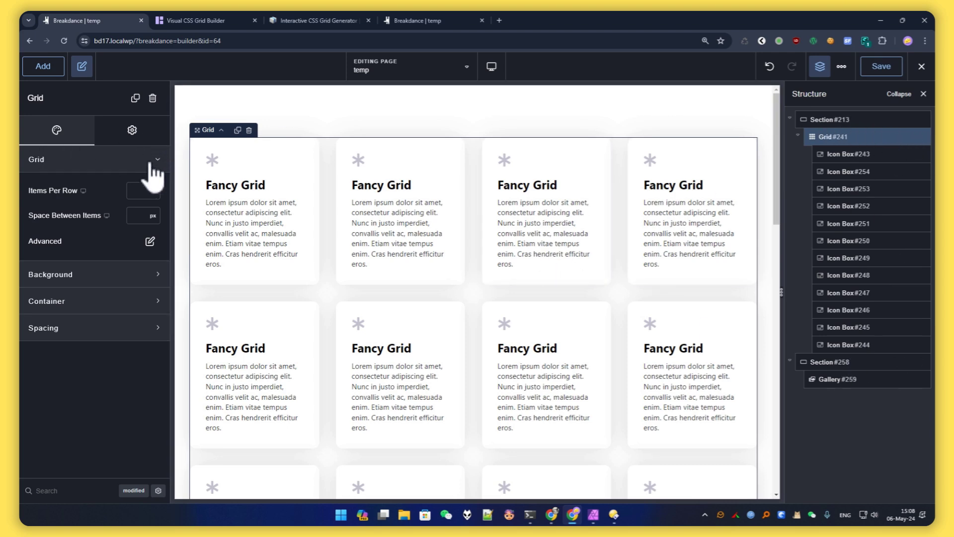
left_click(139, 192)
type("4")
left_click(491, 67)
left_click(492, 164)
left_click(139, 190)
type("2")
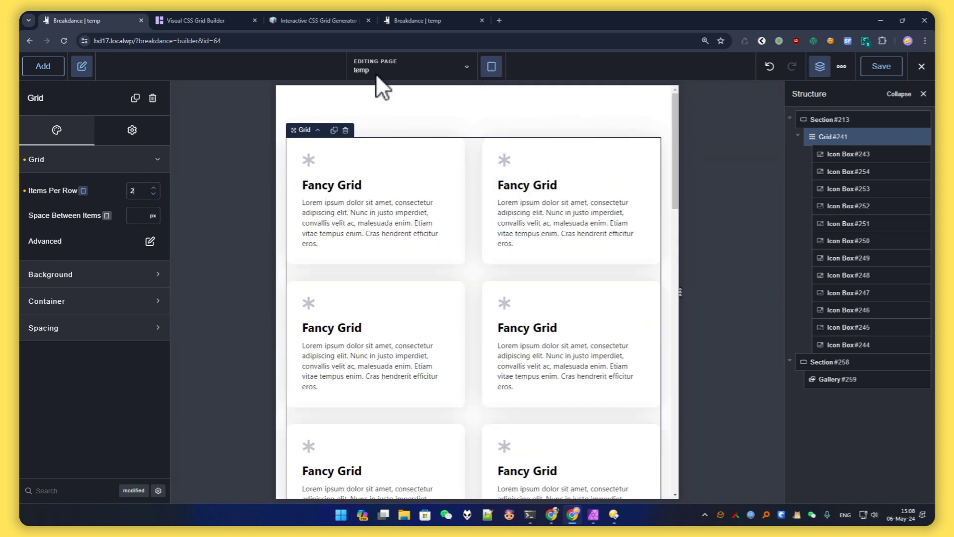
Set the grid's items per row to 1 on Phone Portrait and widen the preview back to desktop width.
left_click(490, 66)
left_click(537, 234)
left_click(139, 190)
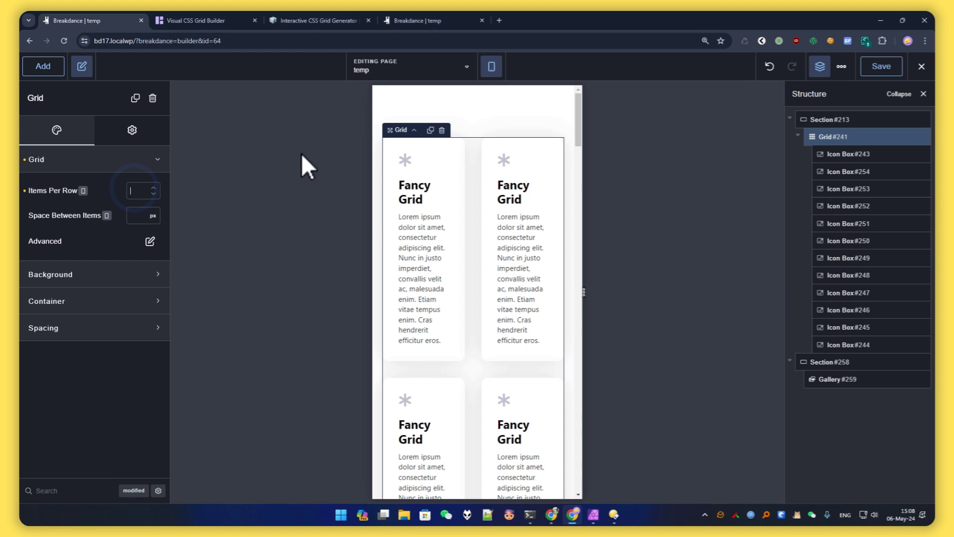
type("1")
left_click_drag(582, 294, 884, 294)
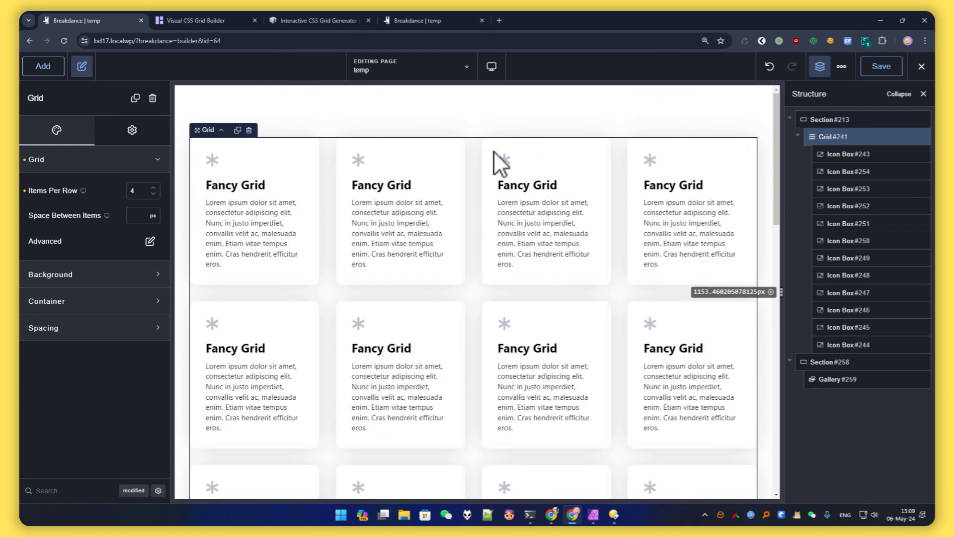
Switch to Visual Grid Builder and set the number of columns to 4.
left_click(192, 20)
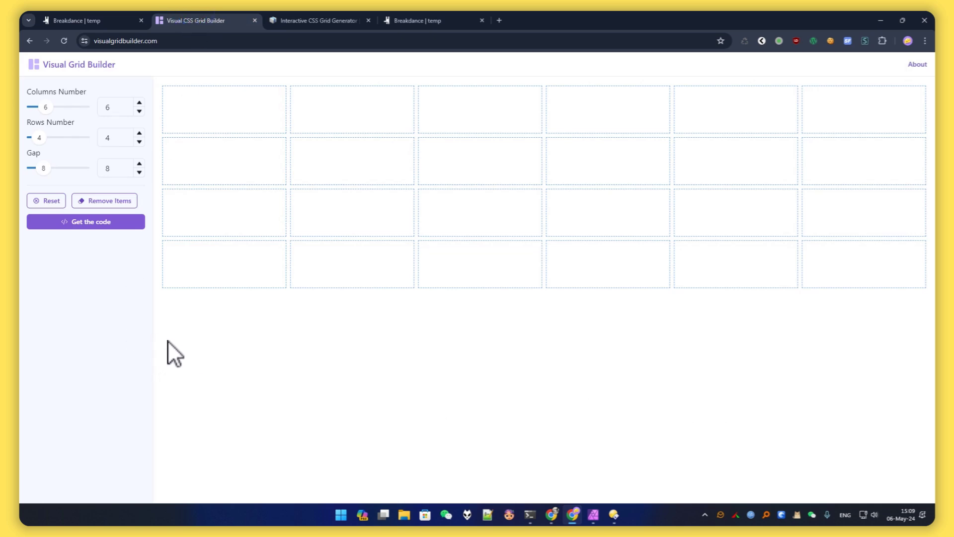
left_click(139, 111)
left_click(139, 112)
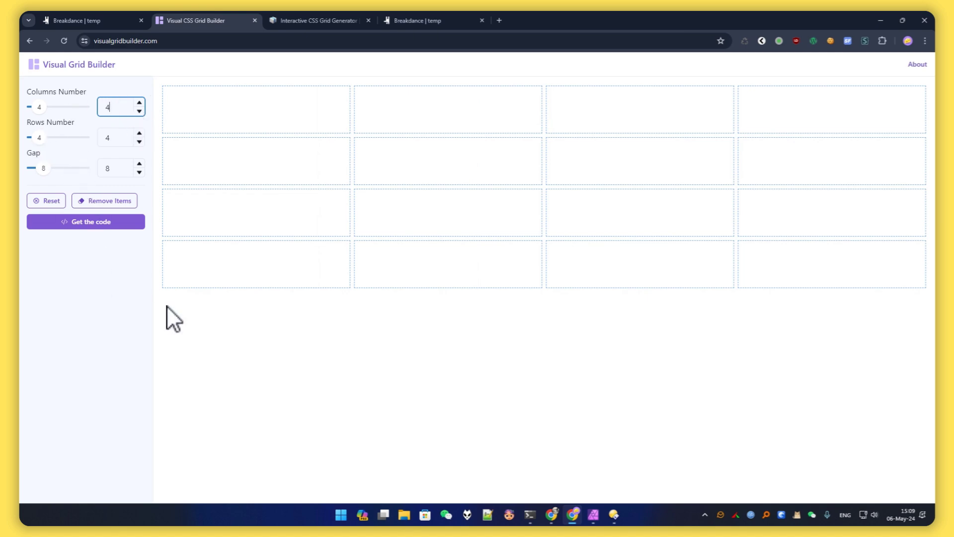
Place five items in the first two rows, stretching item 3 over two columns and two rows.
left_click(241, 93)
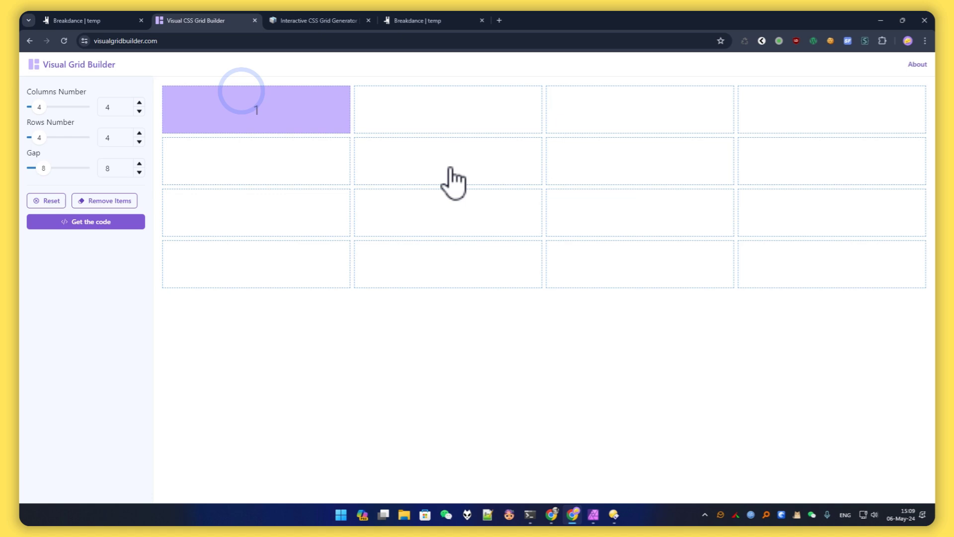
left_click(420, 102)
left_click(581, 99)
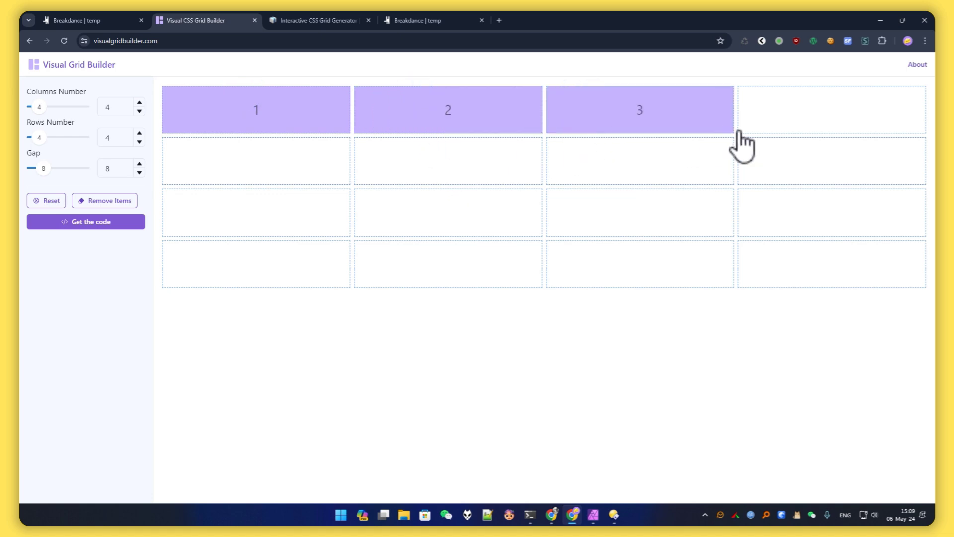
left_click_drag(724, 124, 790, 147)
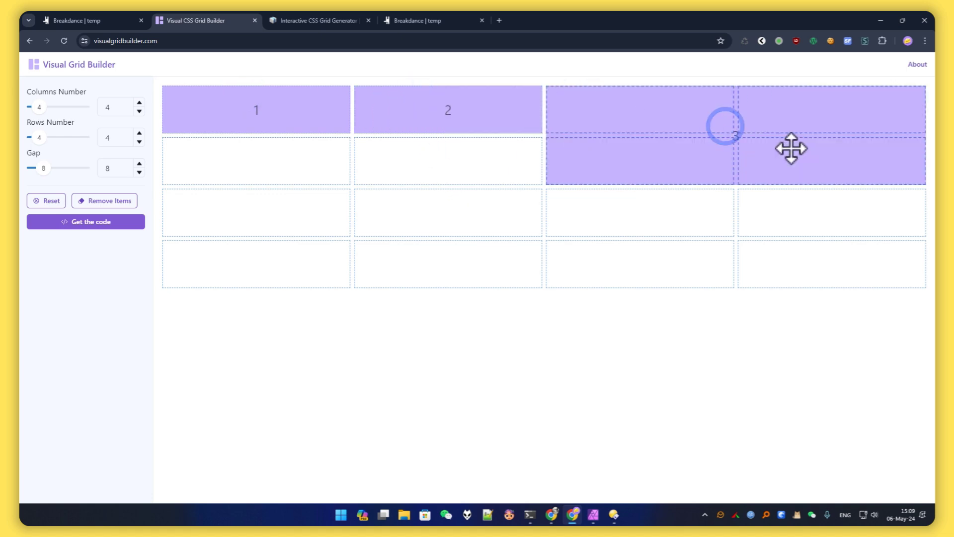
left_click(243, 161)
left_click(416, 164)
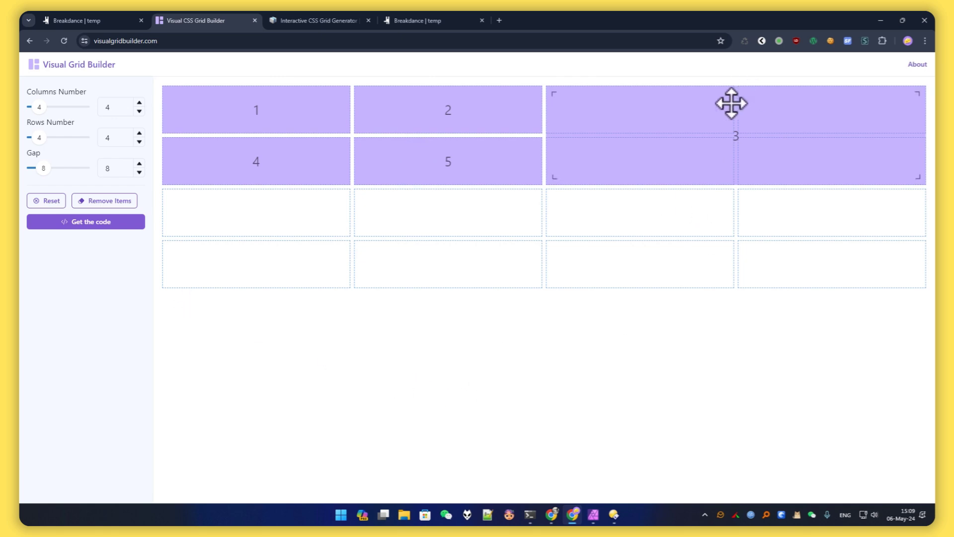
Copy grid-item-3's rule from the generated CSS and add "grid-area: 1 / 3 / 3 / 5;" to the third icon box's custom CSS in Breakdance.
left_click(95, 222)
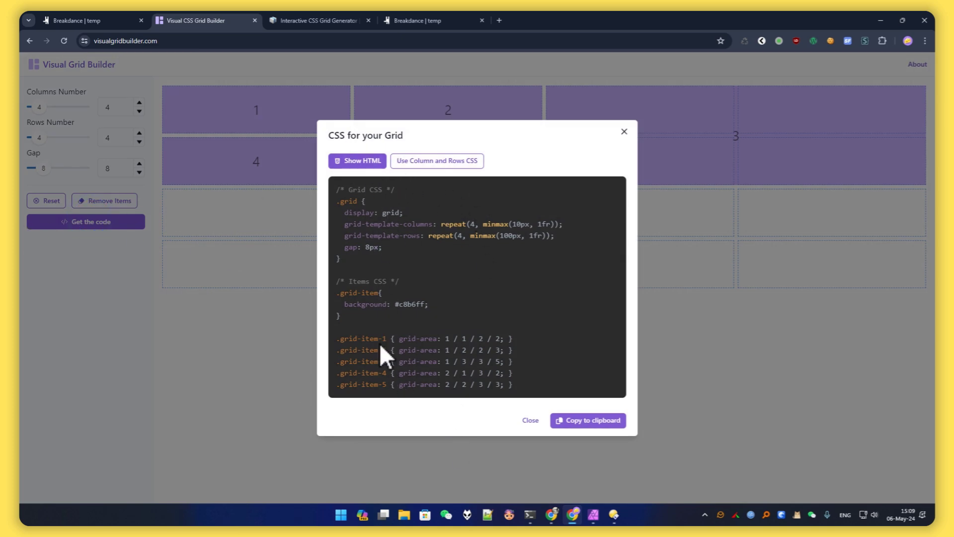
left_click_drag(505, 361, 403, 363)
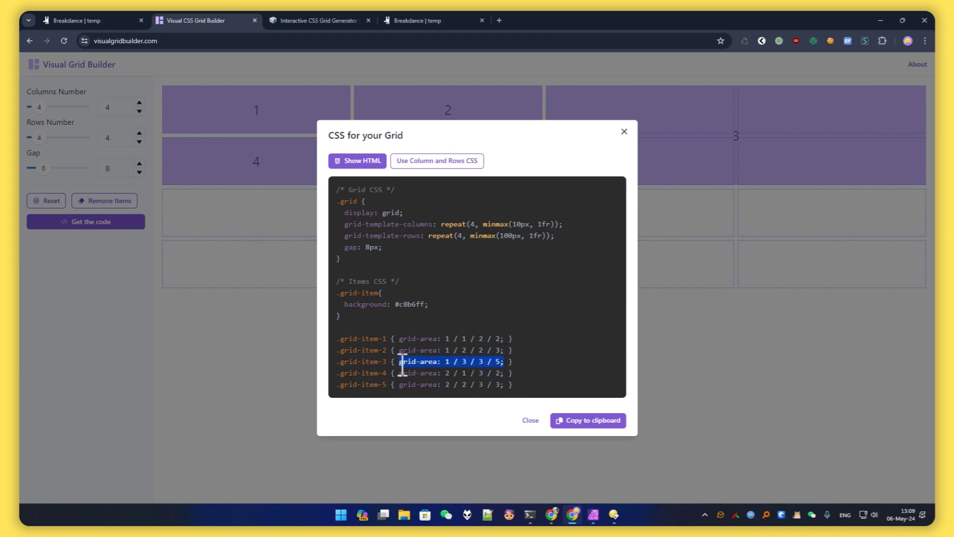
left_click(117, 15)
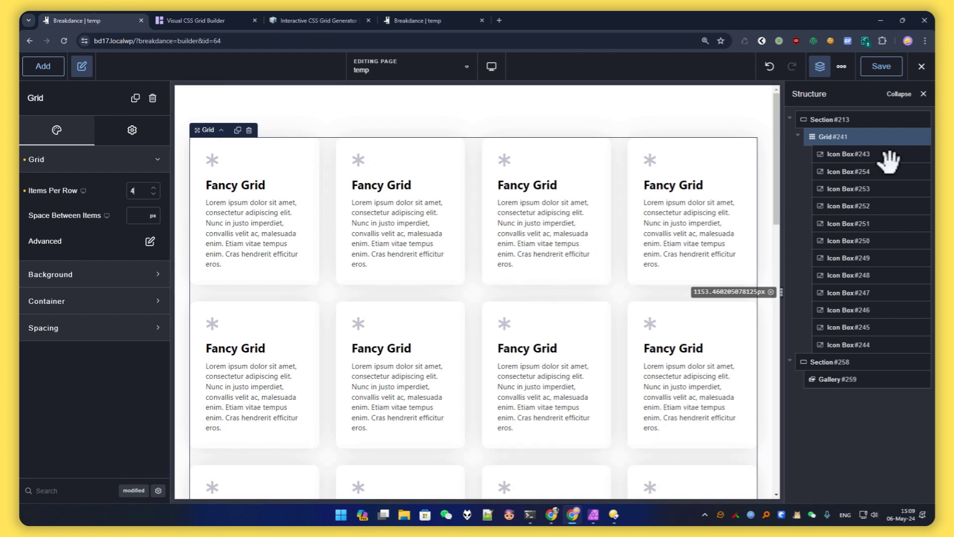
left_click(841, 189)
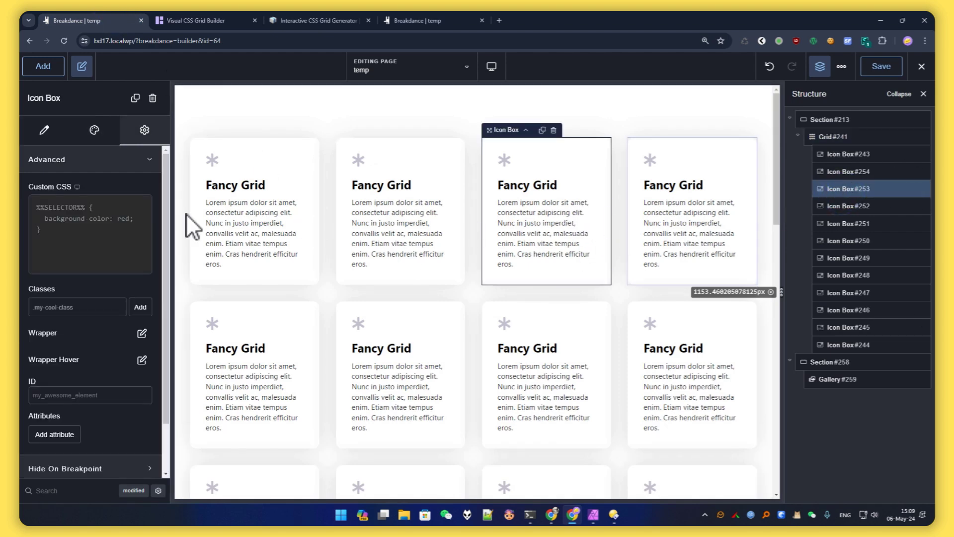
left_click_drag(44, 219, 133, 219)
type("grid-area: 1 / 3 / 3 / 5;")
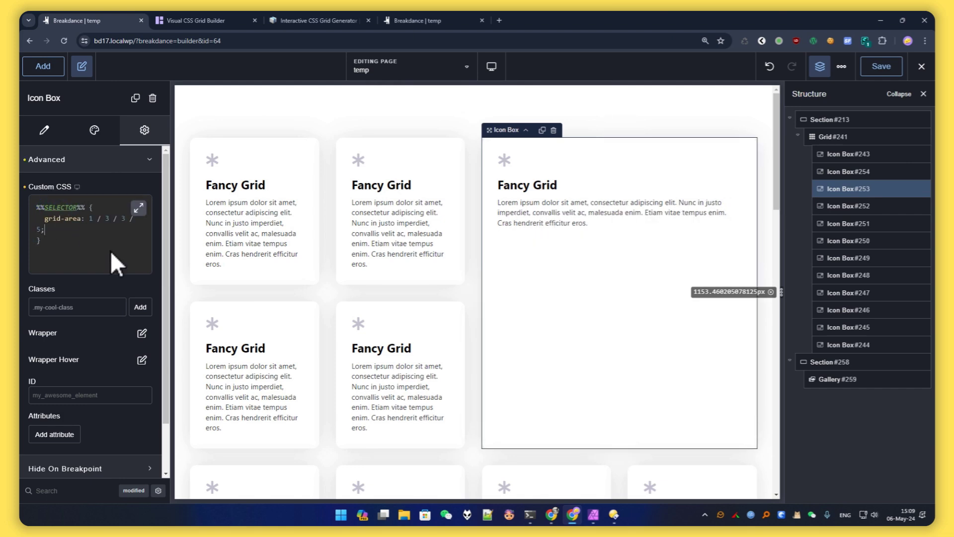
scroll(686, 274, "down", 1)
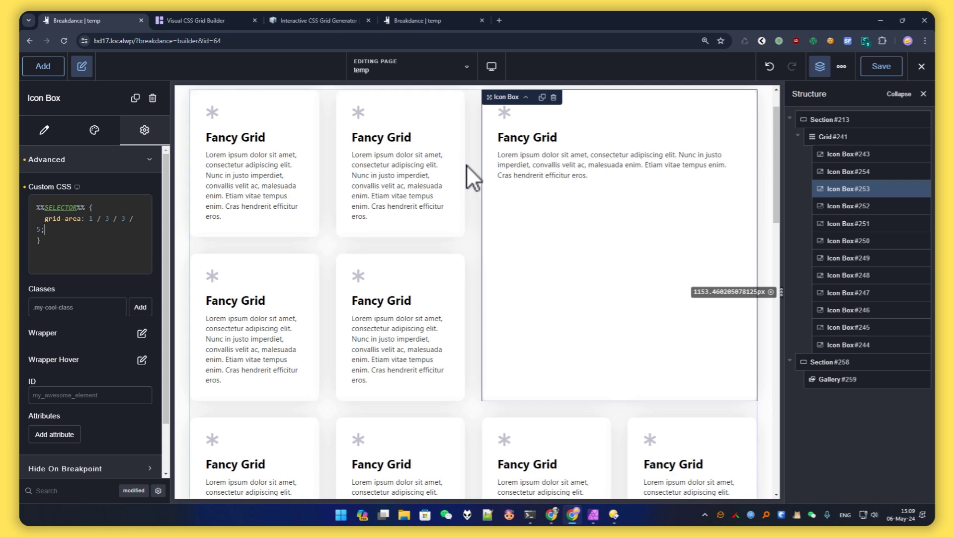
Compare the item layout in Visual Grid Builder with the icon box grid on the Breakdance page.
left_click(229, 19)
left_click(248, 334)
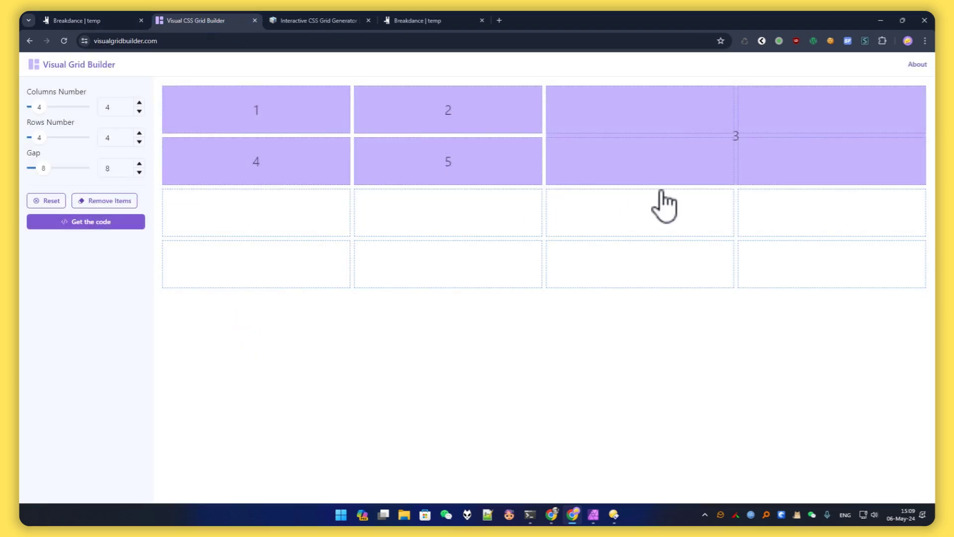
left_click(121, 14)
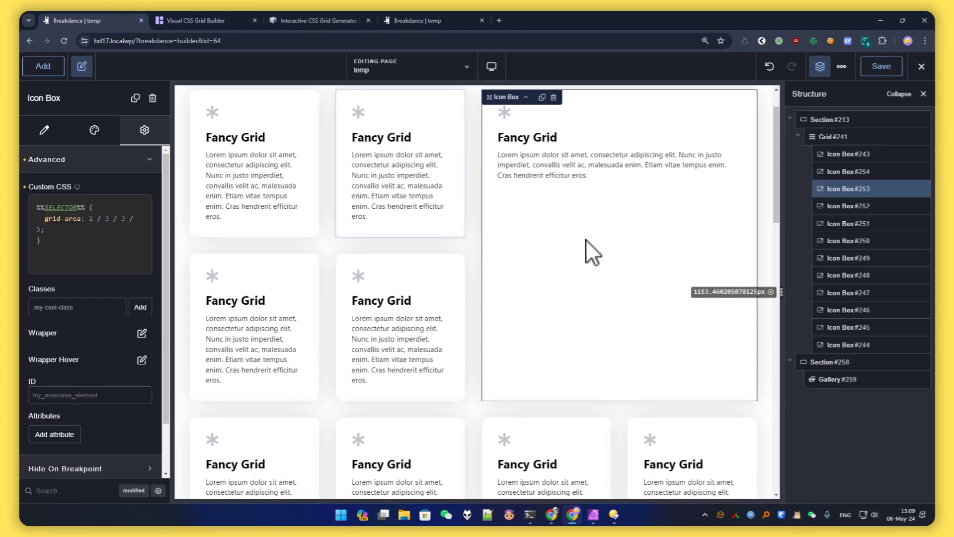
left_click(209, 20)
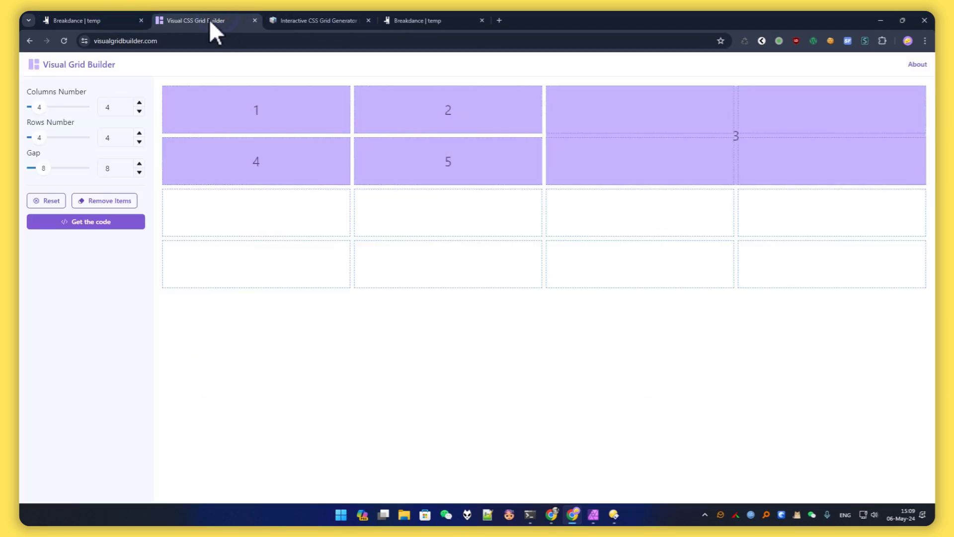
left_click(121, 15)
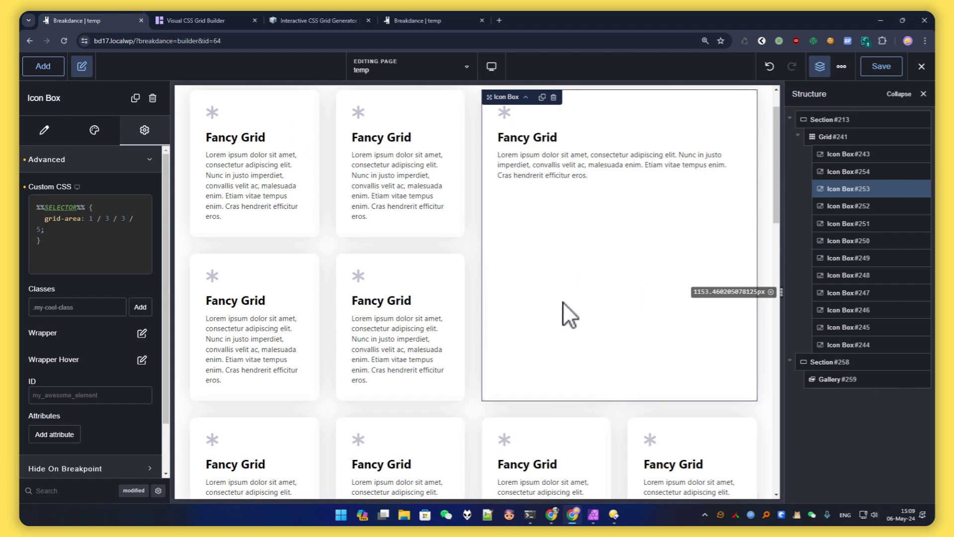
Test the page at other preview widths and switch the preview to the Tablet Portrait breakpoint.
left_click_drag(782, 292, 845, 278)
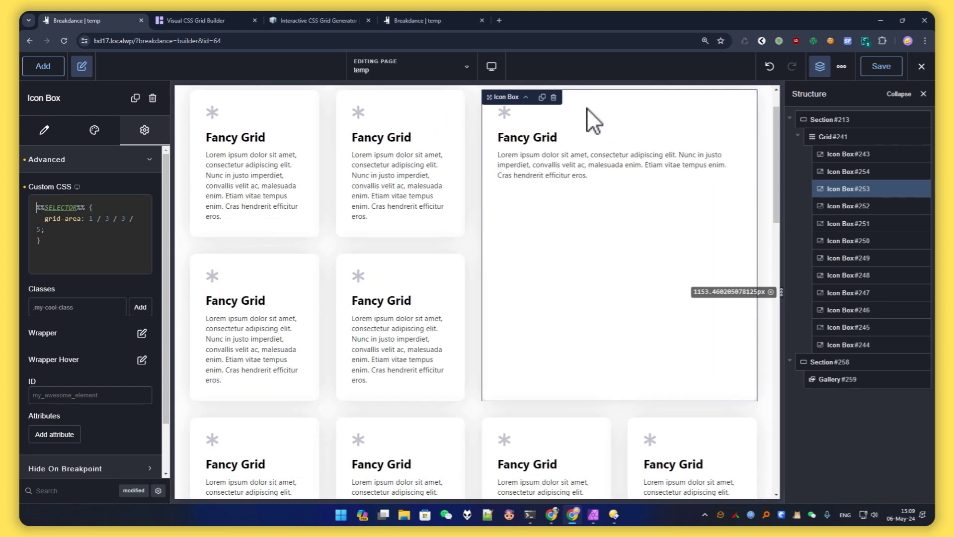
left_click(492, 66)
left_click(523, 224)
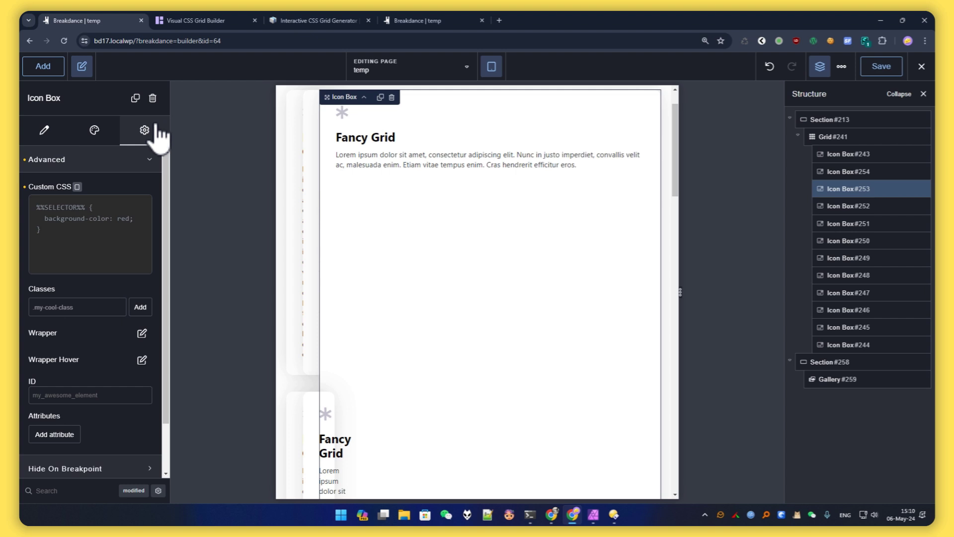
Switch to Visual Grid Builder, reset the layout and set the number of columns to 2.
left_click(219, 20)
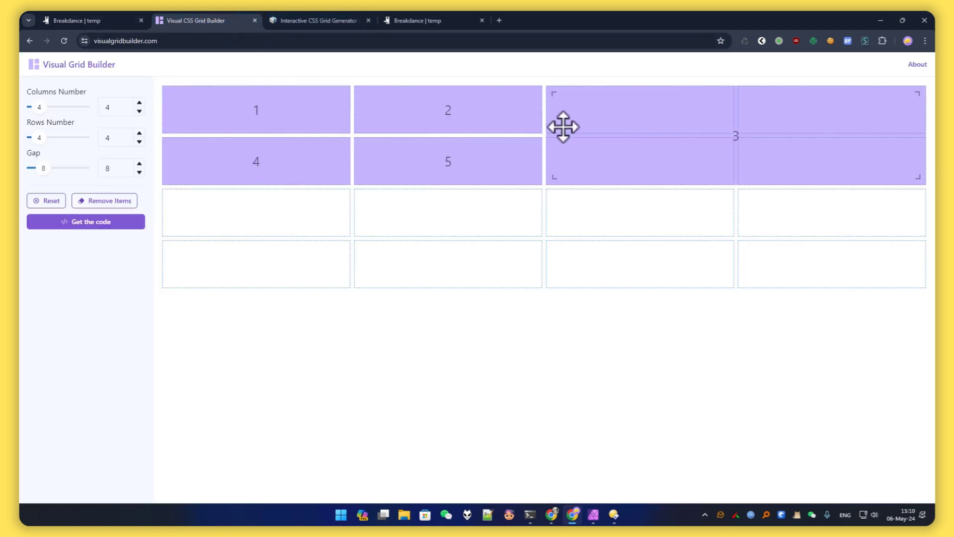
left_click(45, 201)
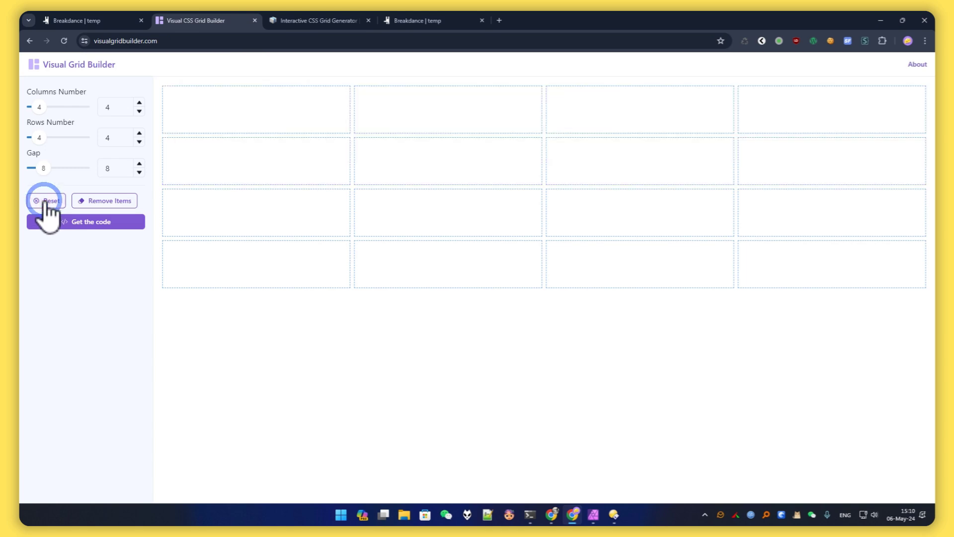
left_click(139, 111)
left_click(139, 111)
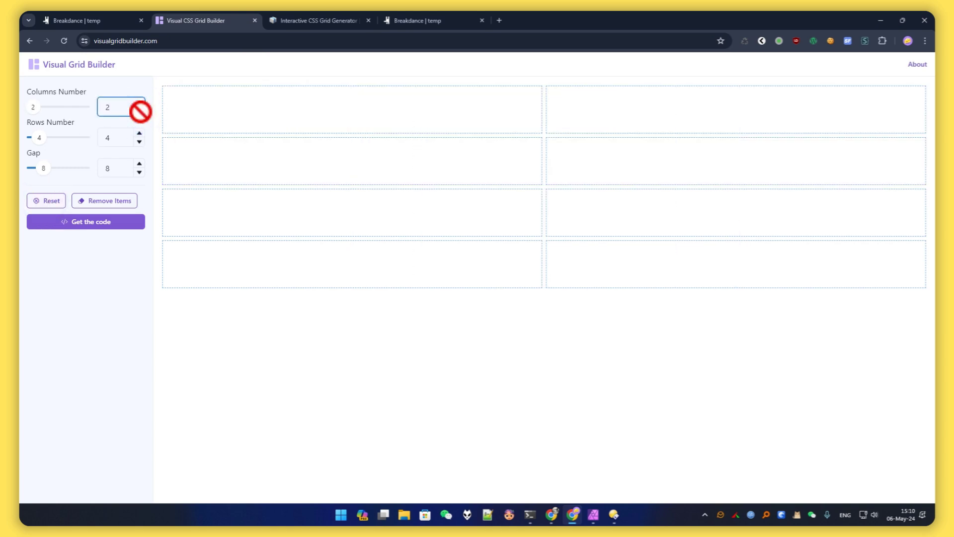
Place two items in the first row and a third item spanning both columns of the second row.
left_click(391, 106)
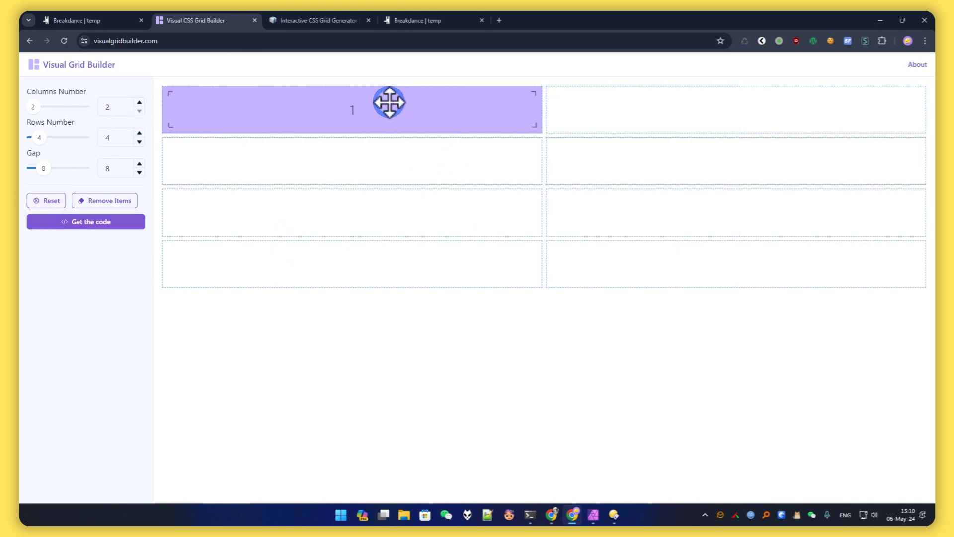
left_click(589, 115)
left_click(400, 159)
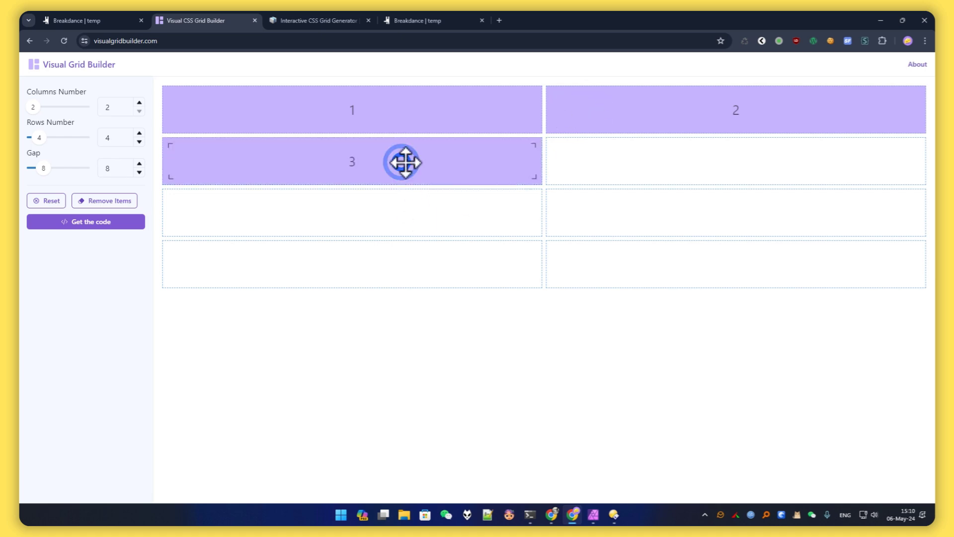
left_click_drag(535, 178, 662, 177)
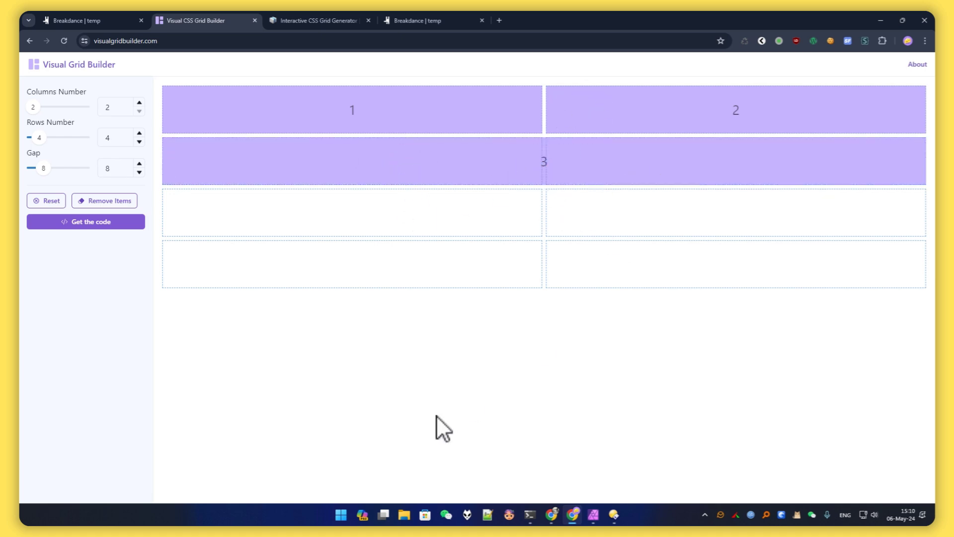
Generate the grid's CSS, copy the grid-area declaration of item 3 and switch back to the Breakdance builder.
left_click(99, 223)
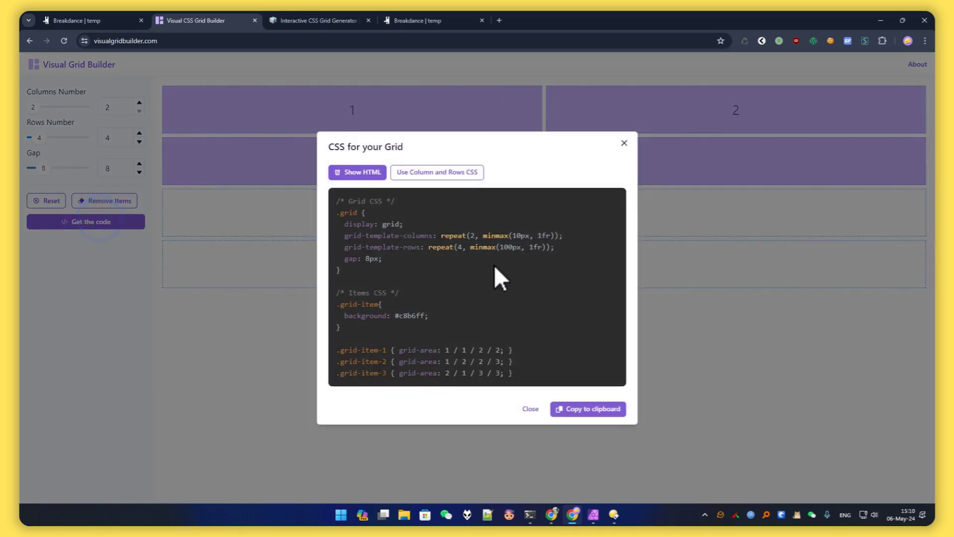
left_click_drag(504, 373, 406, 374)
key("ctrl+1")
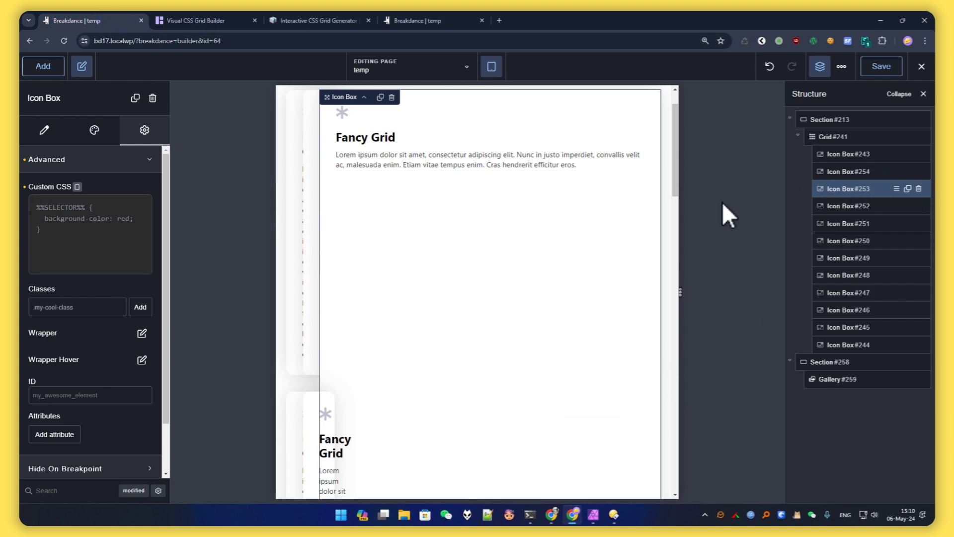
Give the selected icon box the Tablet Portrait custom CSS "grid-area: 2 / 1 / 3 / 3;".
left_click(62, 218)
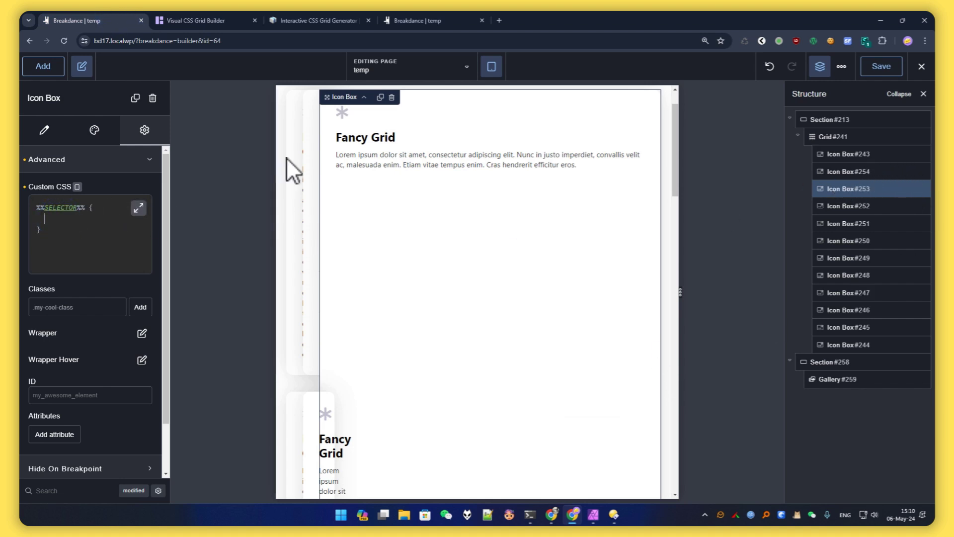
left_click(491, 67)
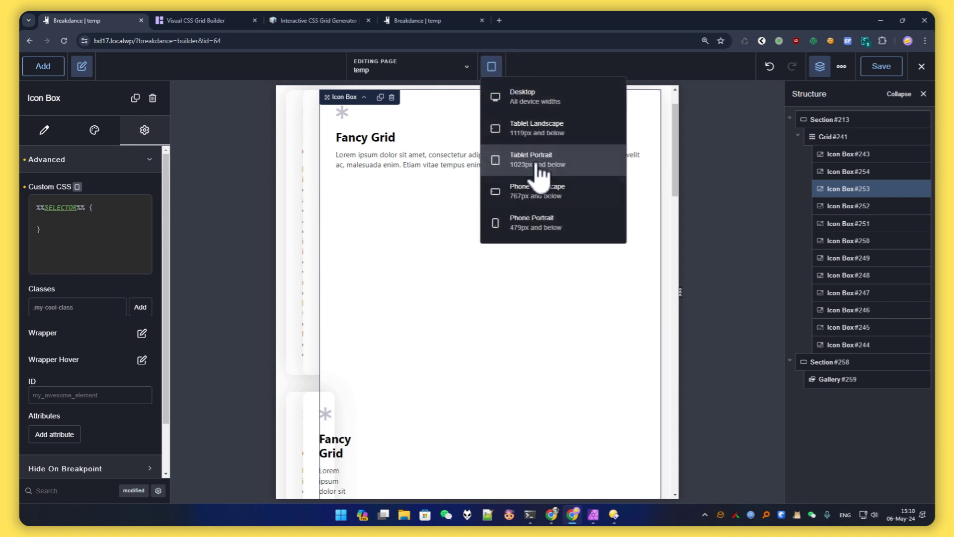
left_click(533, 160)
left_click(63, 221)
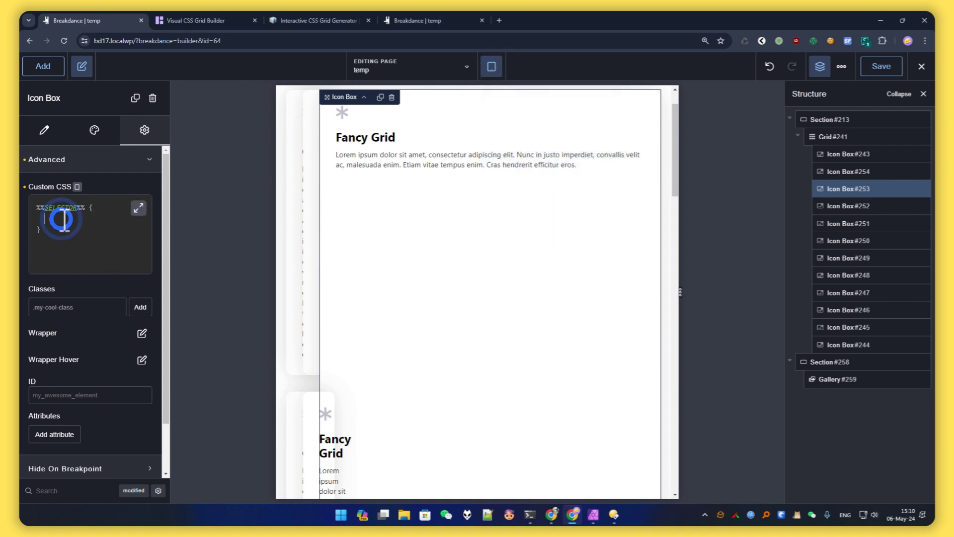
type("grid-area: 2 / 1 / 3 / 3;")
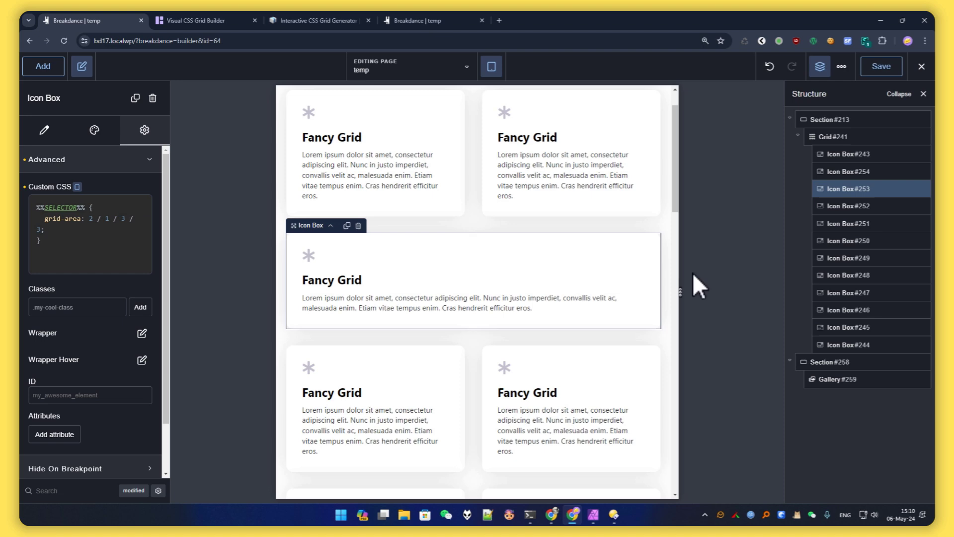
Widen the page preview slightly and compare the tablet layout with the item arrangement in Visual Grid Builder.
left_click_drag(689, 293, 745, 288)
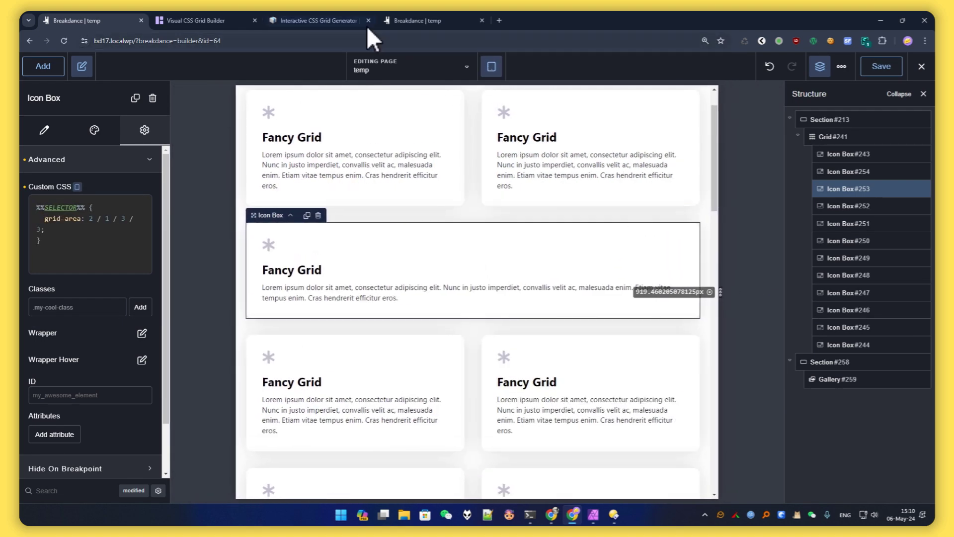
left_click(218, 20)
left_click(208, 341)
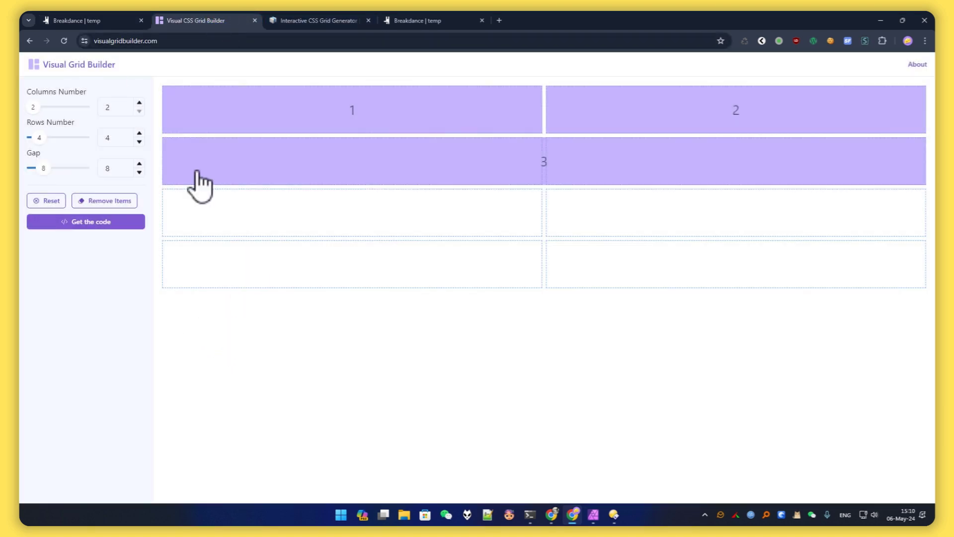
left_click(70, 21)
Switch the preview to the Phone Portrait breakpoint and examine how the icon boxes are arranged.
left_click(491, 66)
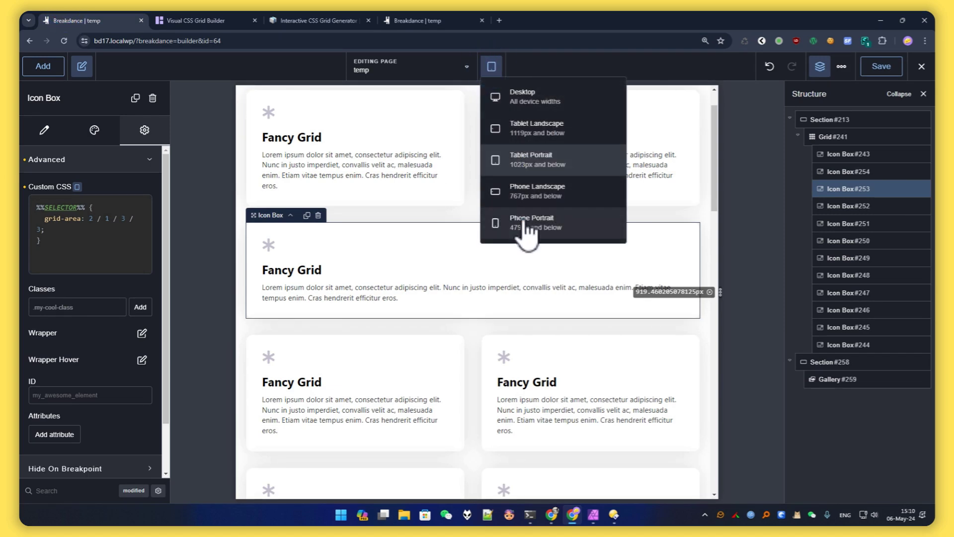
left_click(523, 224)
scroll(419, 246, "up", 1)
scroll(388, 153, "down", 1)
scroll(395, 317, "down", 6)
scroll(416, 212, "up", 7)
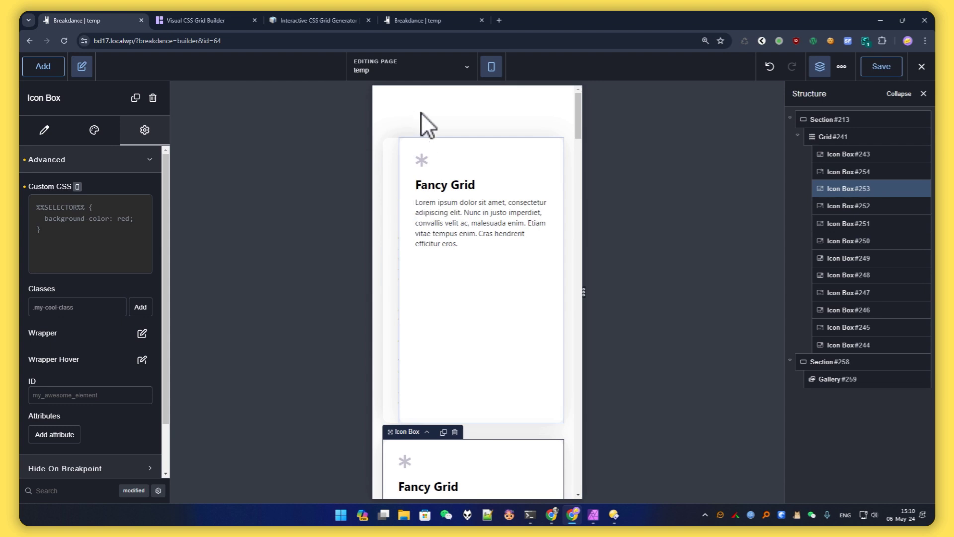
scroll(434, 364, "down", 4)
scroll(434, 365, "down", 4)
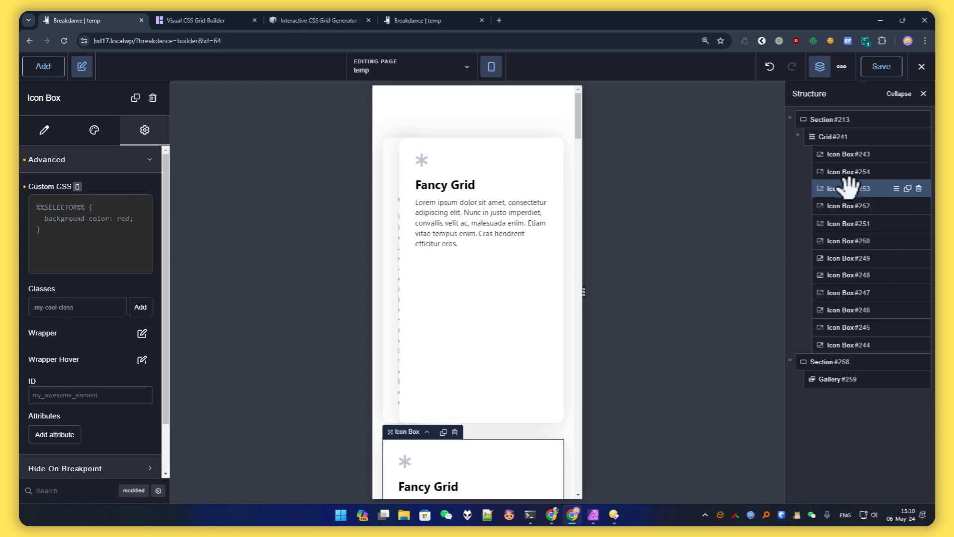
Set the third icon box's Phone Portrait custom CSS to "grid-area: auto" and check the stacked boxes.
left_click(65, 221)
type("grid-area: 2 / 1 / 3 / 3;")
left_click_drag(52, 233, 95, 223)
type("auto")
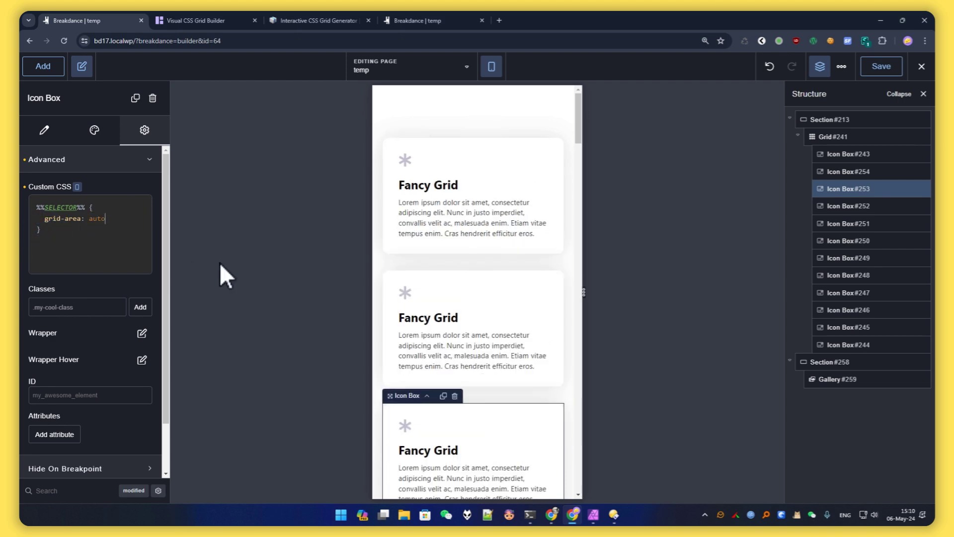
scroll(503, 314, "down", 6)
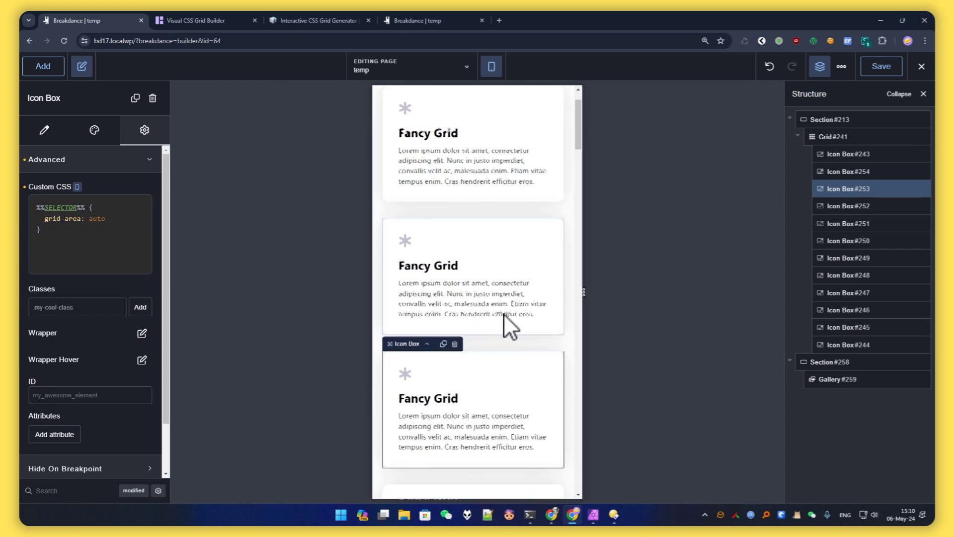
scroll(522, 325, "up", 2)
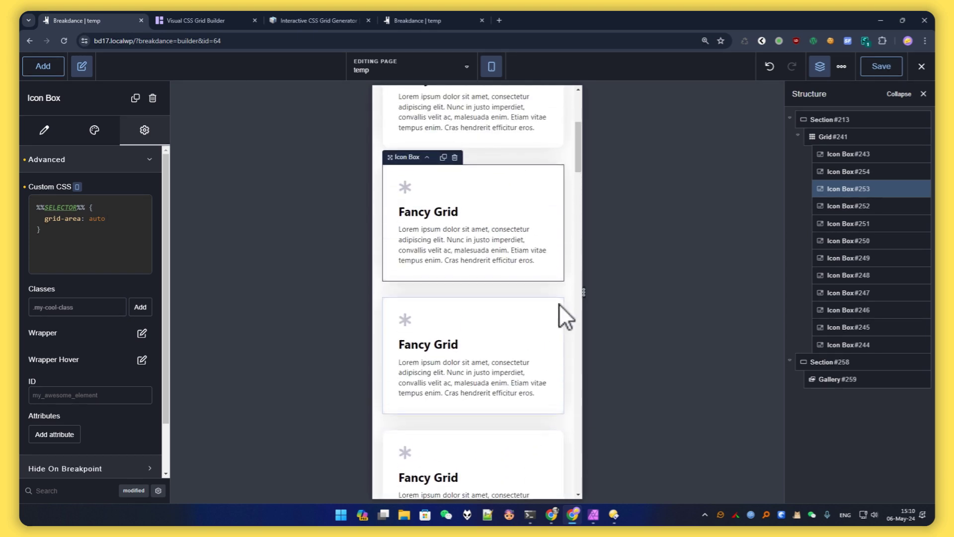
Widen the preview to desktop size, review the whole icon box grid and select the second icon box.
left_click_drag(587, 296, 820, 293)
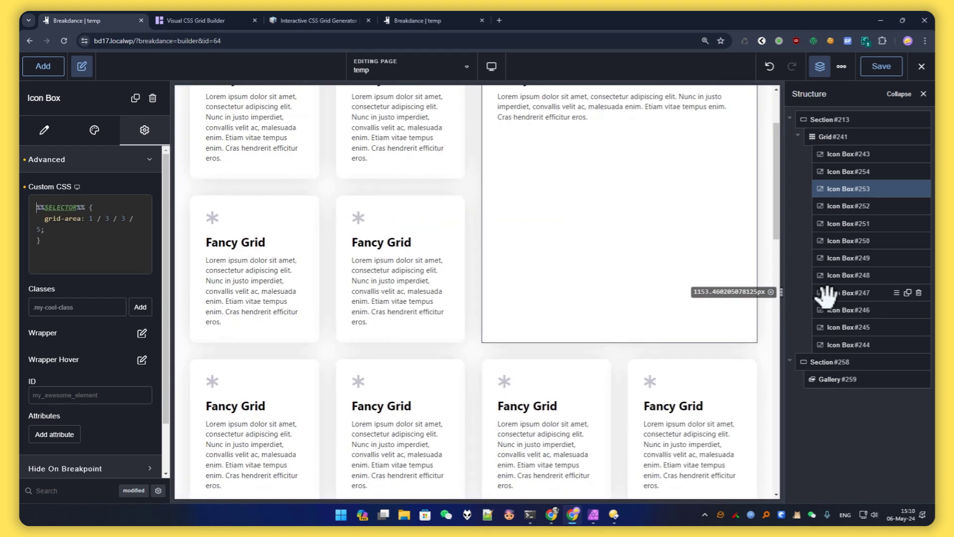
scroll(756, 279, "down", 1)
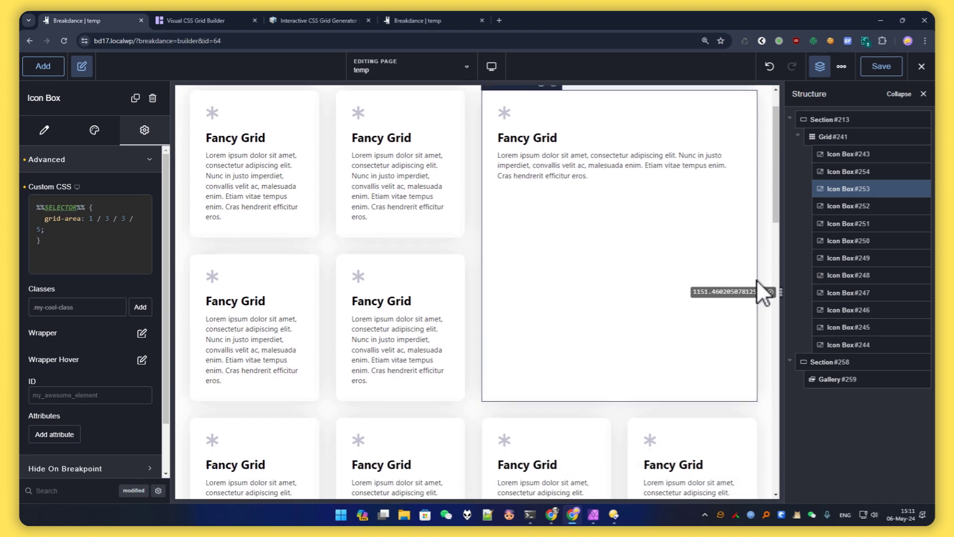
mouse_move(781, 292)
left_mouse_down()
mouse_move(649, 292)
mouse_move(716, 301)
mouse_move(782, 293)
mouse_move(692, 308)
mouse_move(783, 293)
left_mouse_up()
scroll(544, 320, "down", 5)
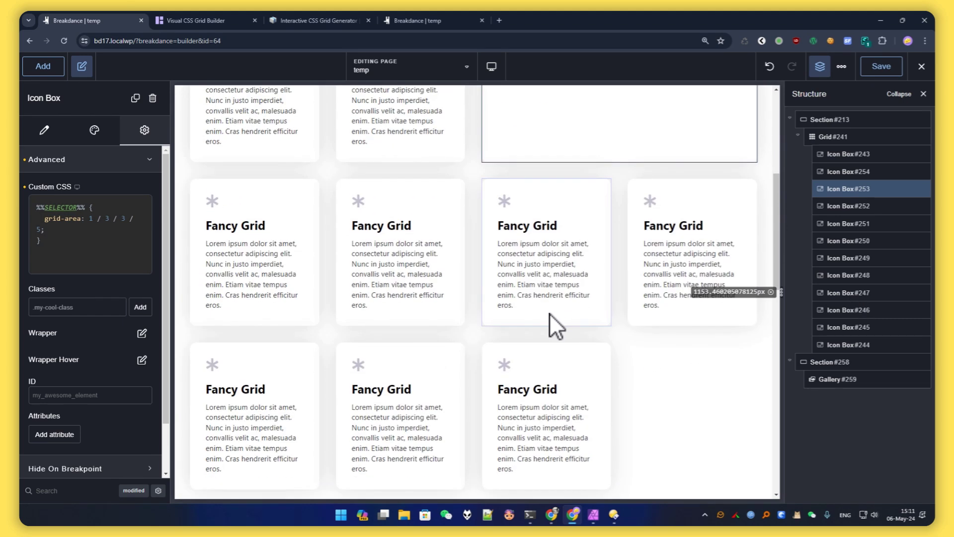
scroll(527, 312, "up", 6)
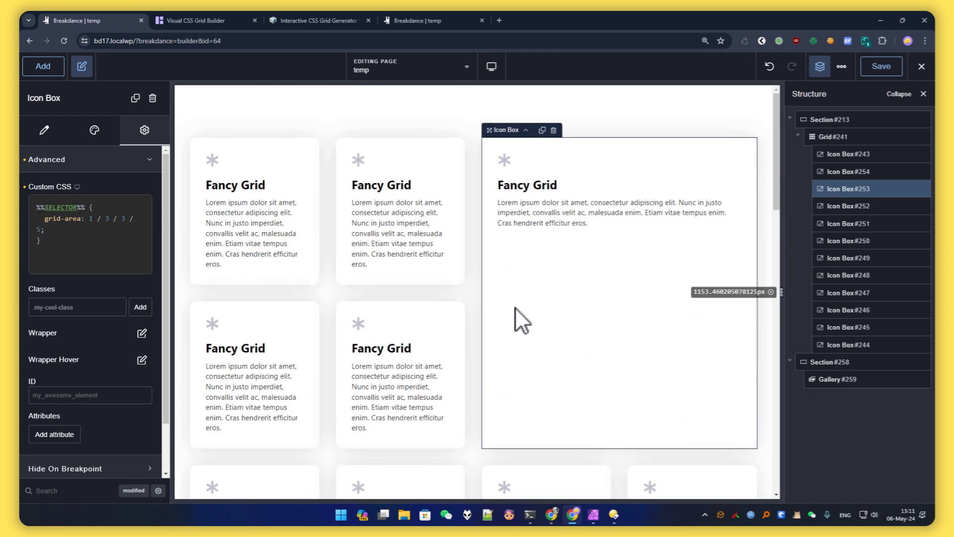
left_click(389, 193)
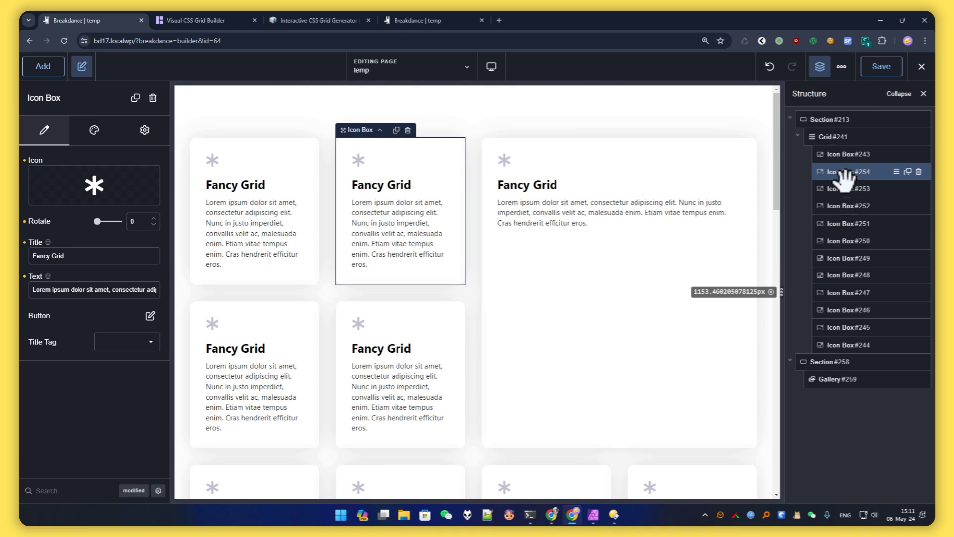
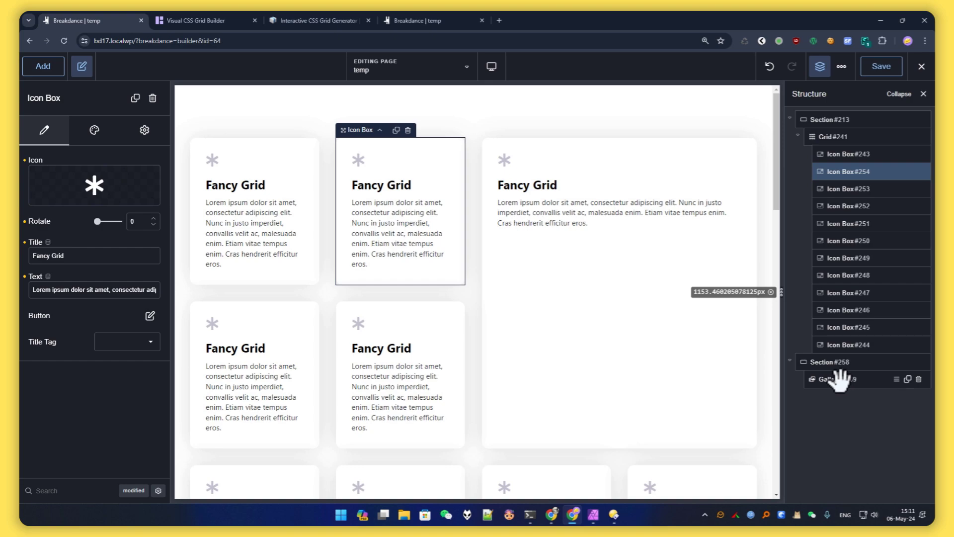
Select the Gallery element and set its grid layout to 4 columns for desktop.
left_click(840, 380)
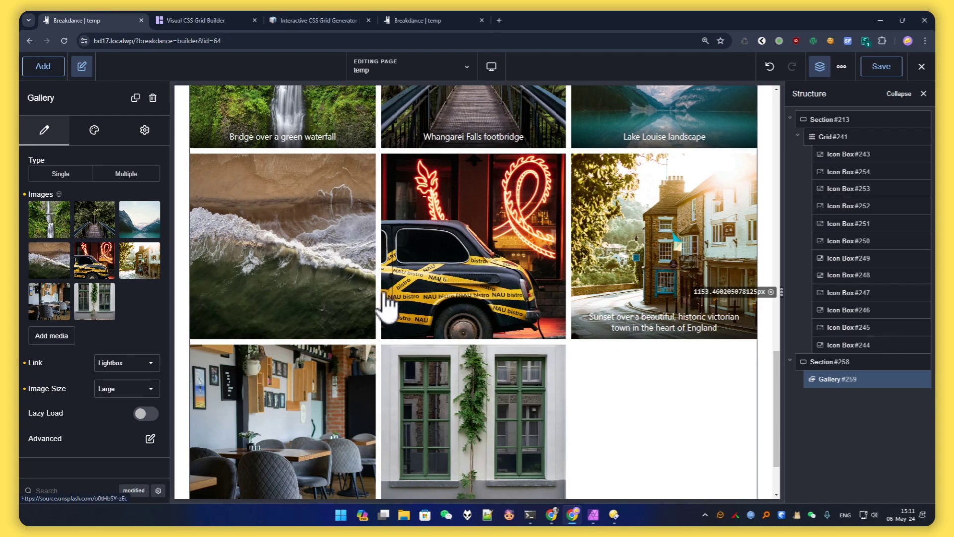
scroll(363, 309, "up", 3)
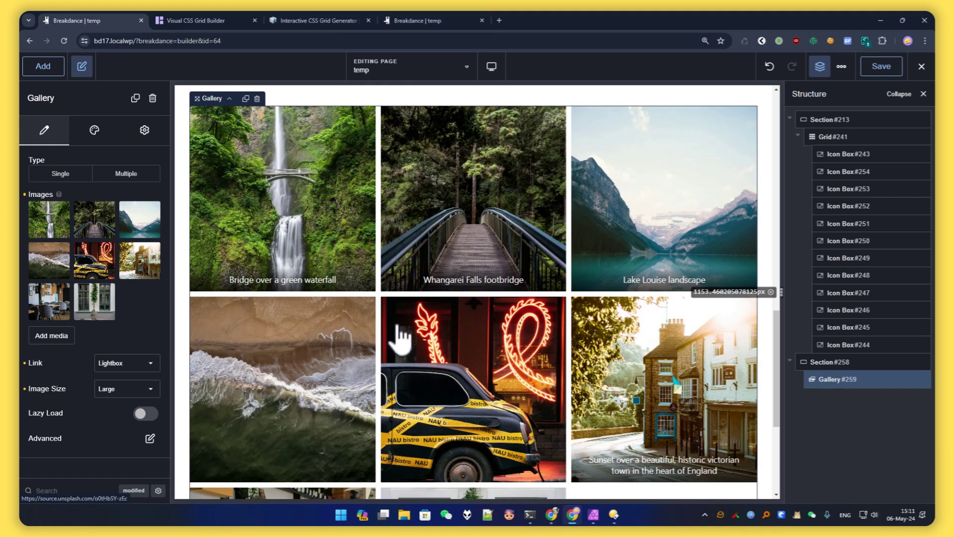
scroll(181, 219, "up", 1)
left_click(87, 125)
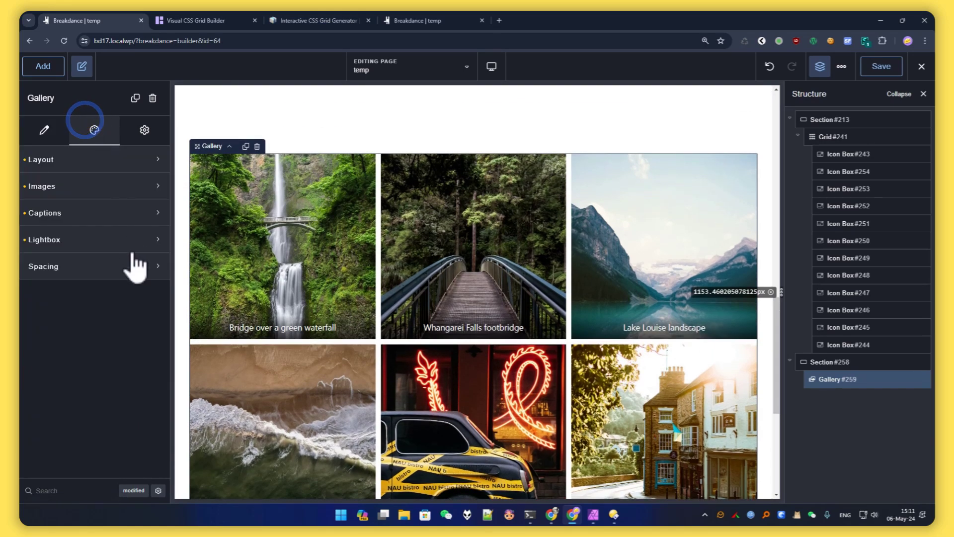
left_click(75, 158)
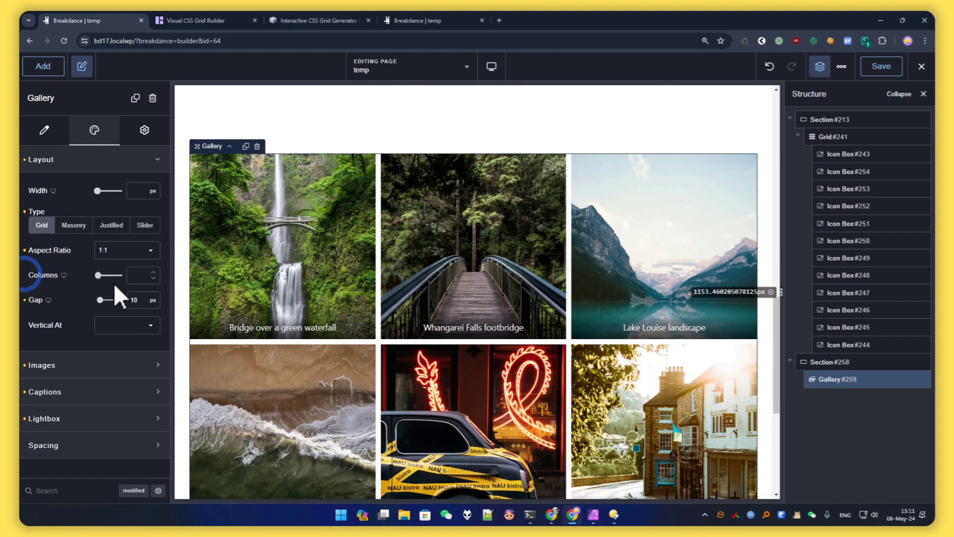
type("4")
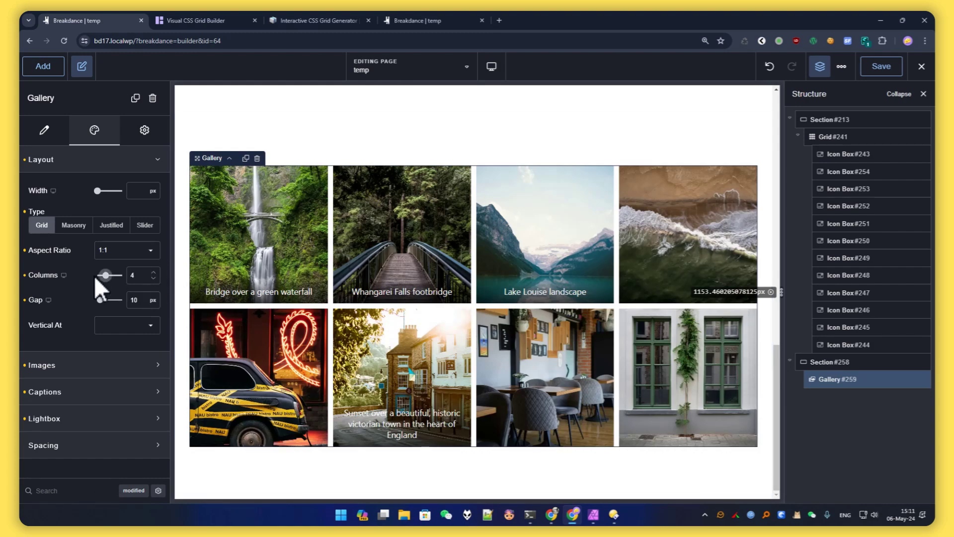
Set the gallery to 2 columns at the Tablet Portrait breakpoint and check the images.
left_click(491, 66)
left_click(512, 158)
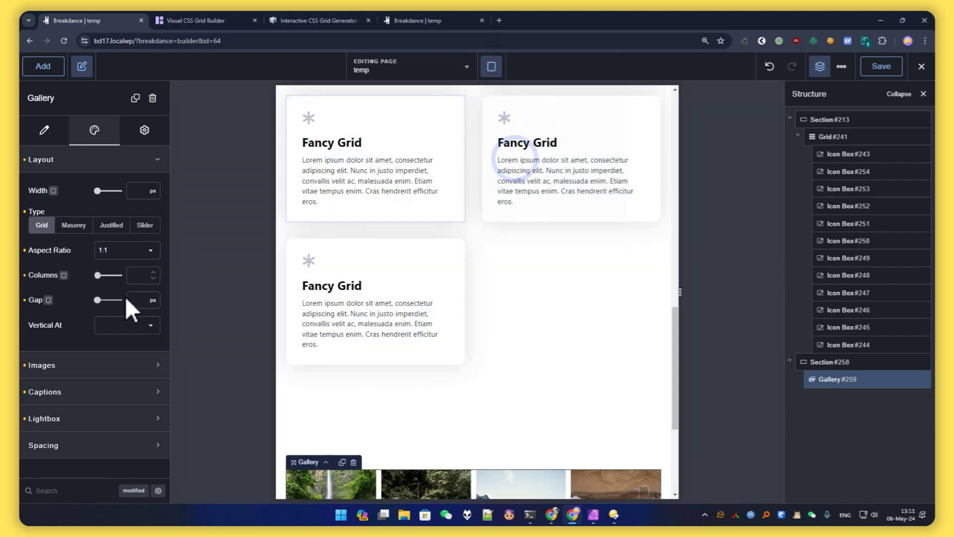
left_click(145, 273)
type("2")
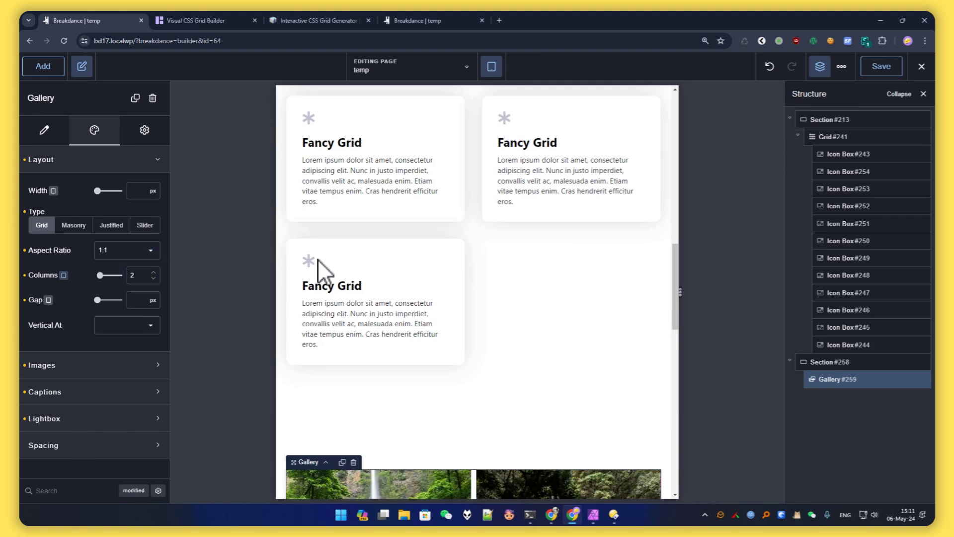
scroll(328, 271, "down", 5)
Set the gallery to 1 column at the Phone Portrait breakpoint and check the stacked images.
left_click(491, 66)
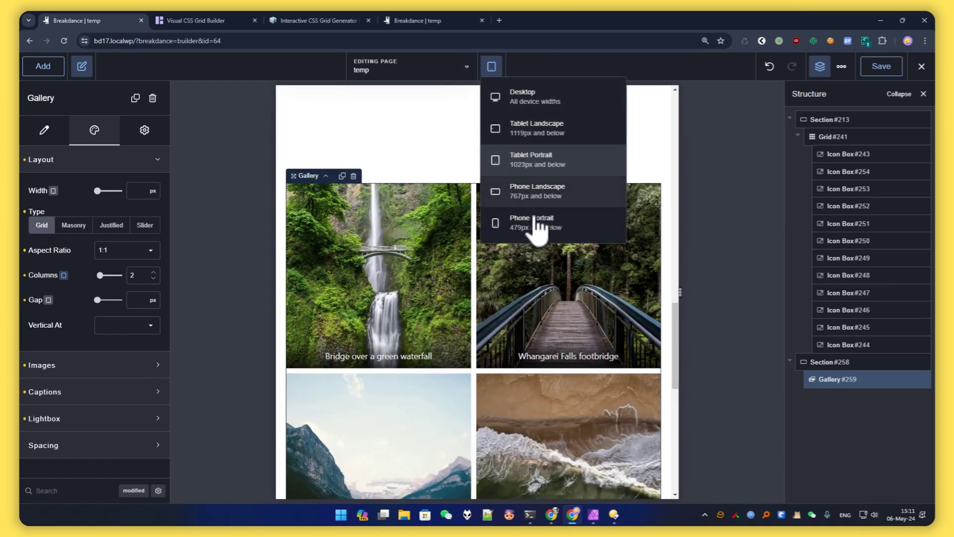
left_click(535, 221)
double_click(138, 274)
type("1")
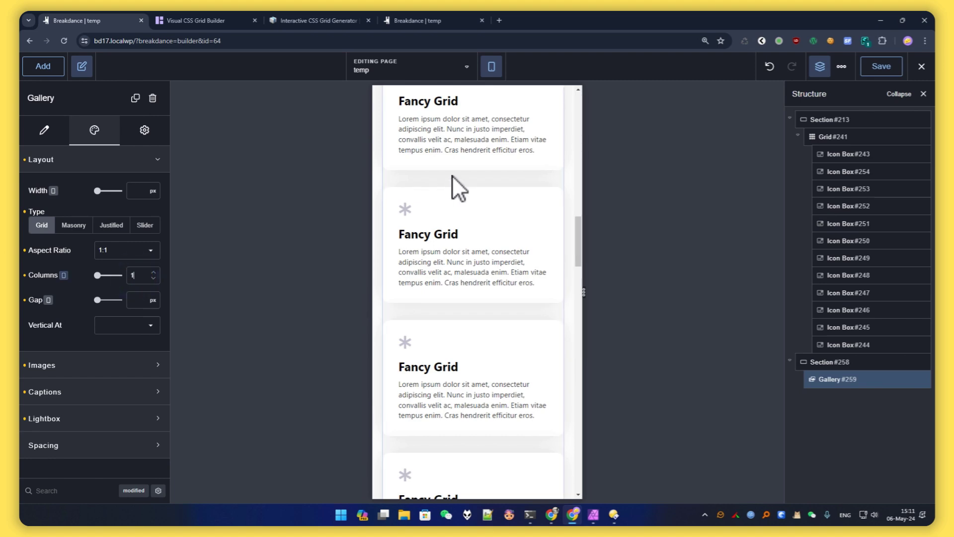
scroll(466, 192, "down", 10)
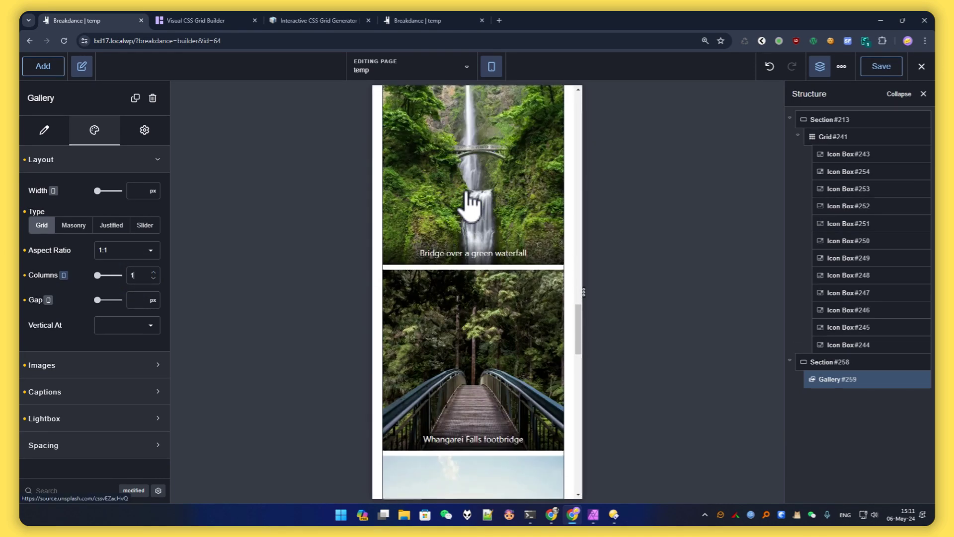
scroll(466, 191, "down", 1)
Return the preview to desktop width, save the page and open its front end in a new browser tab.
left_click_drag(591, 294, 810, 298)
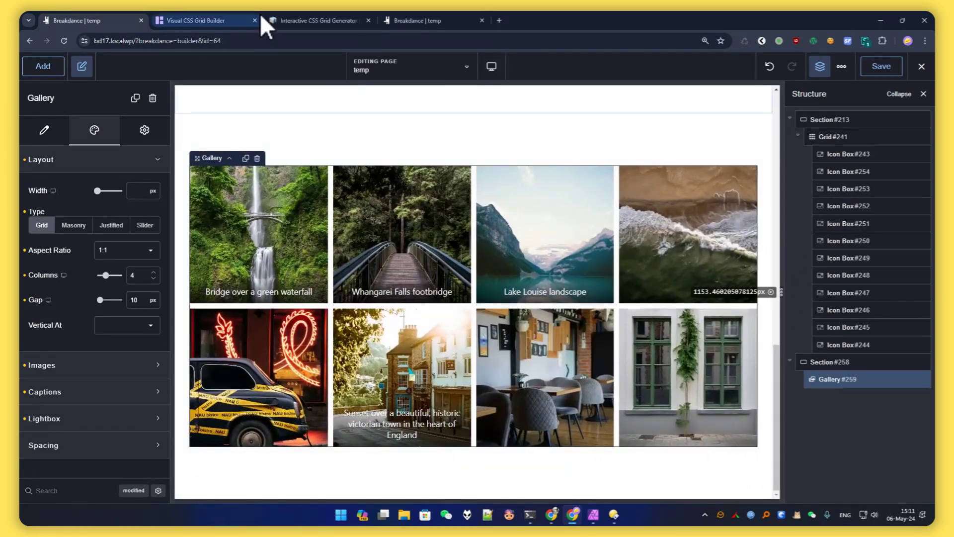
left_click(881, 66)
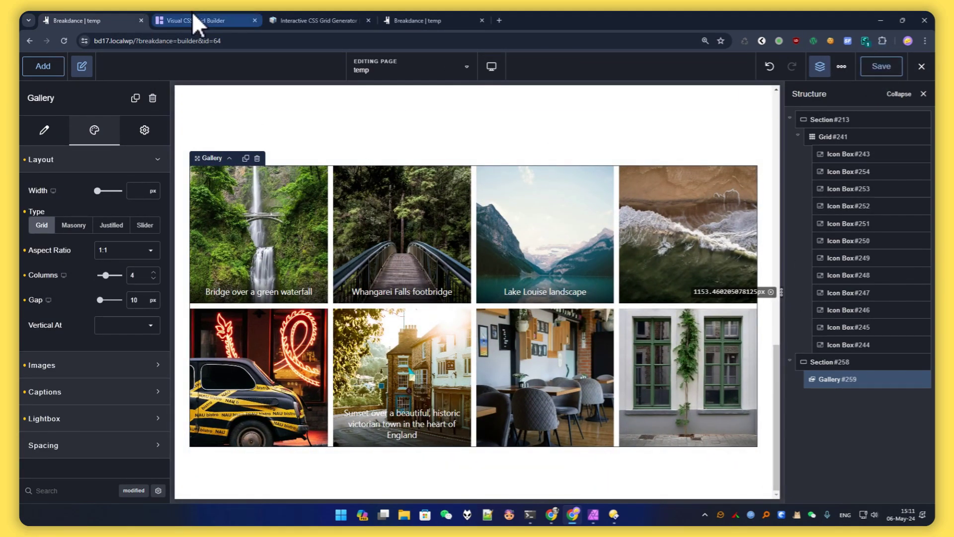
left_click(921, 66)
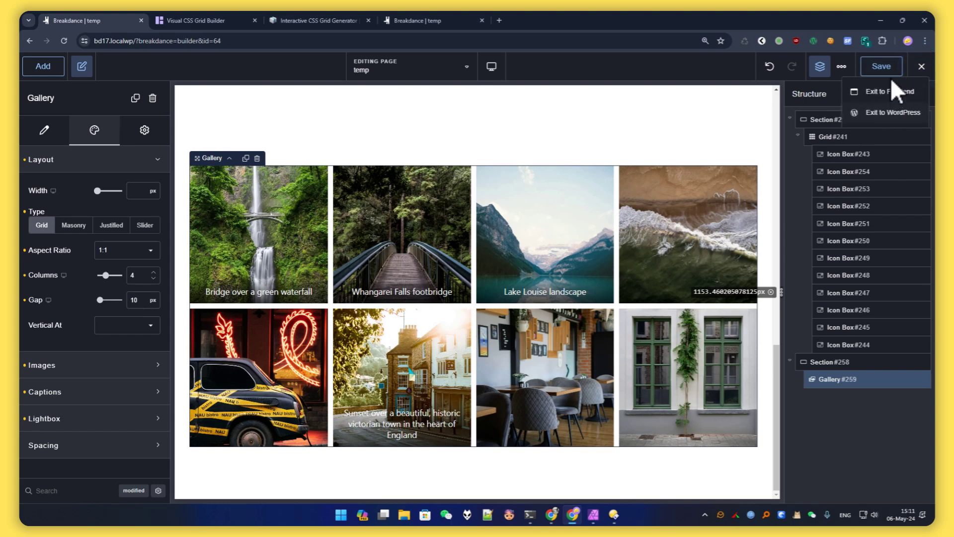
left_click(891, 90)
left_click(219, 22)
Inspect the gallery's second image on the front-end page in DevTools and widen the HTML tree for reading.
scroll(571, 397, "down", 5)
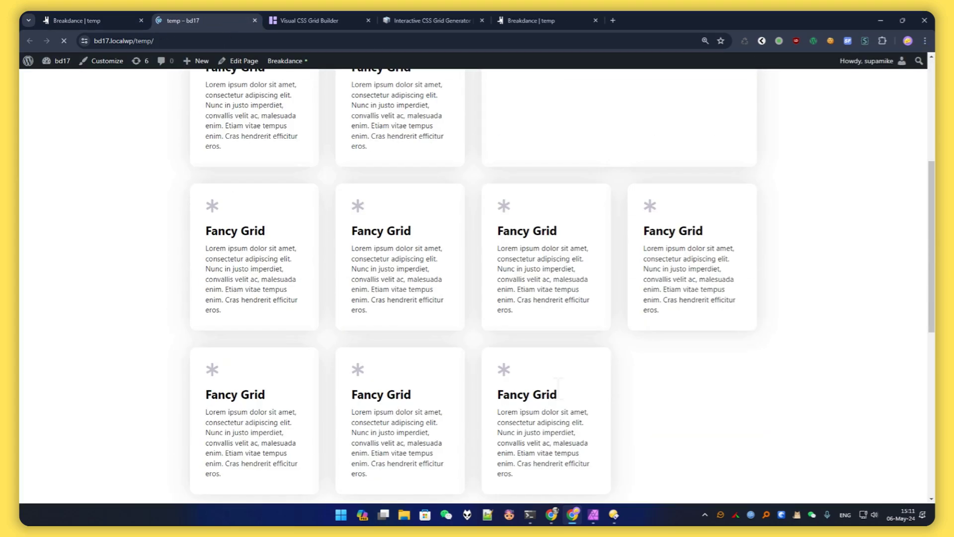
scroll(548, 393, "down", 8)
right_click(353, 199)
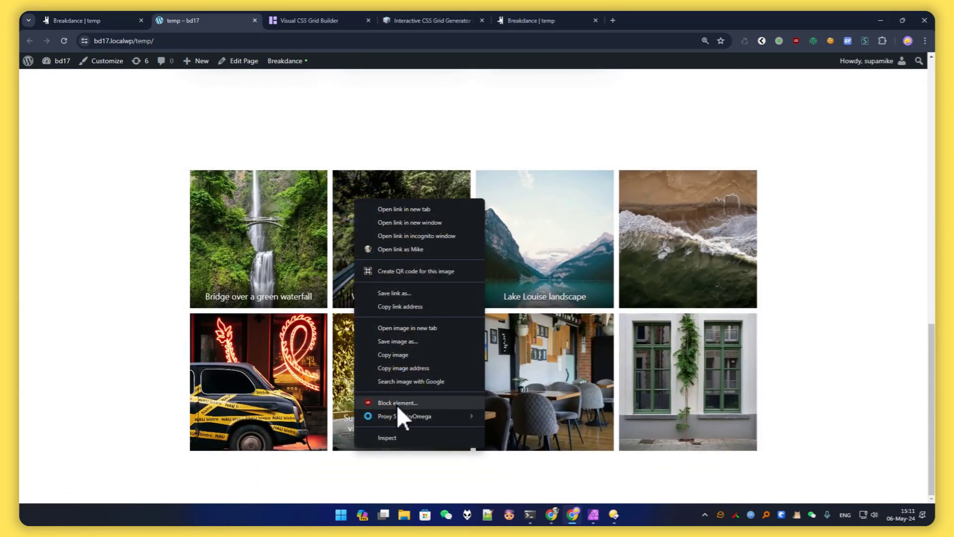
left_click(388, 437)
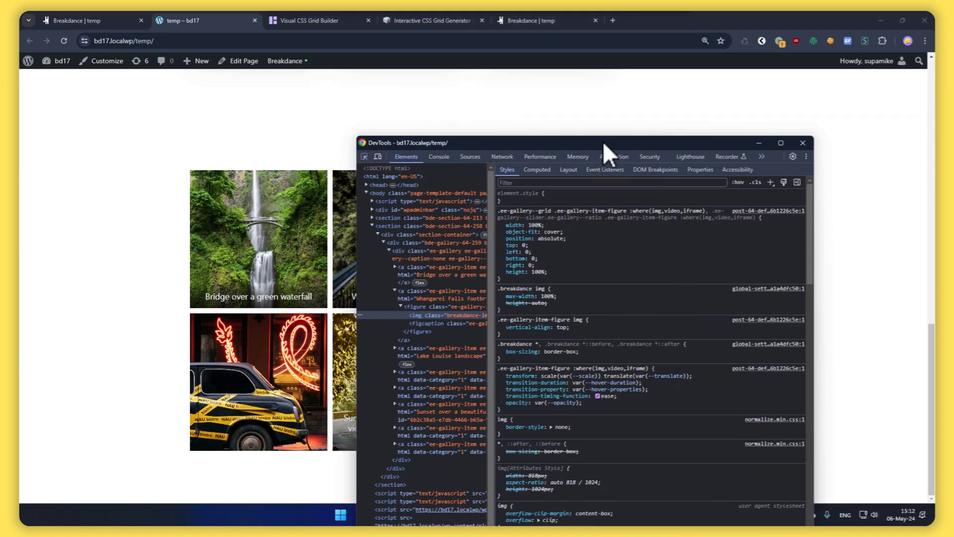
left_click_drag(603, 141, 628, 82)
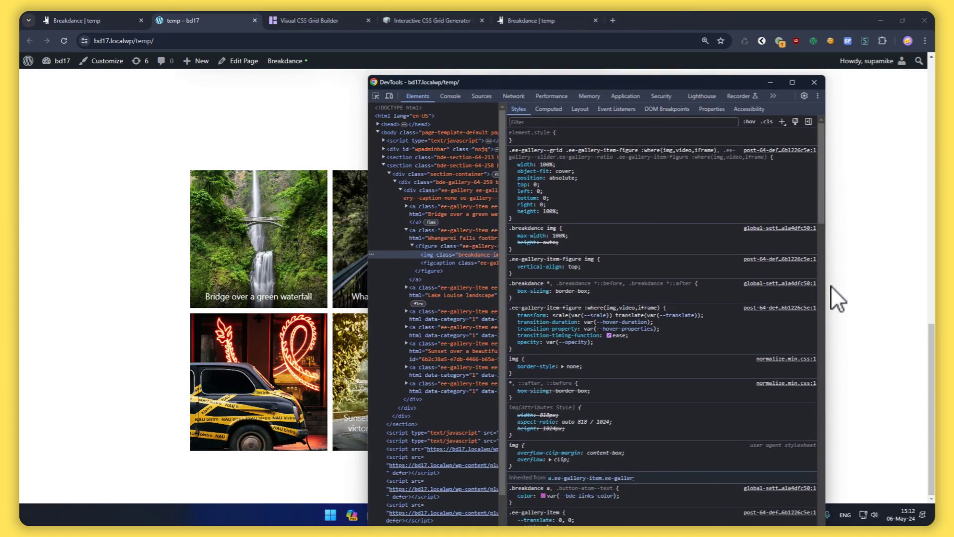
left_click_drag(500, 232, 715, 251)
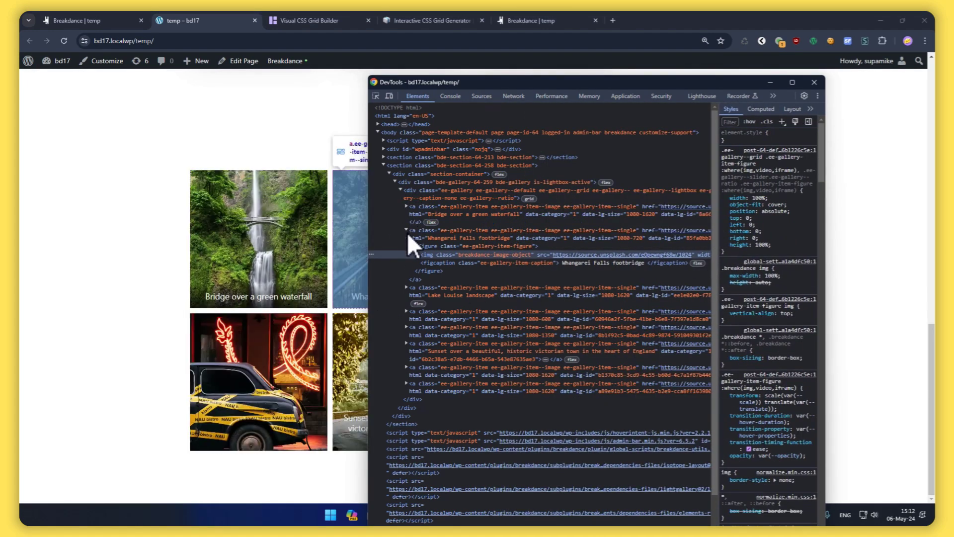
Examine the markup and class names of the second and first gallery items, and move DevTools clear of the images.
left_click(407, 230)
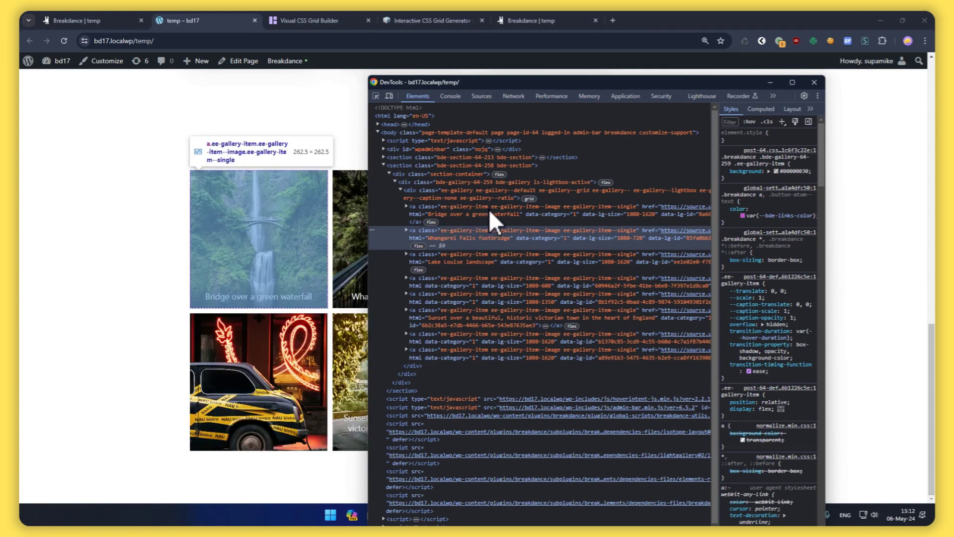
left_click(455, 210)
left_click_drag(465, 81, 566, 83)
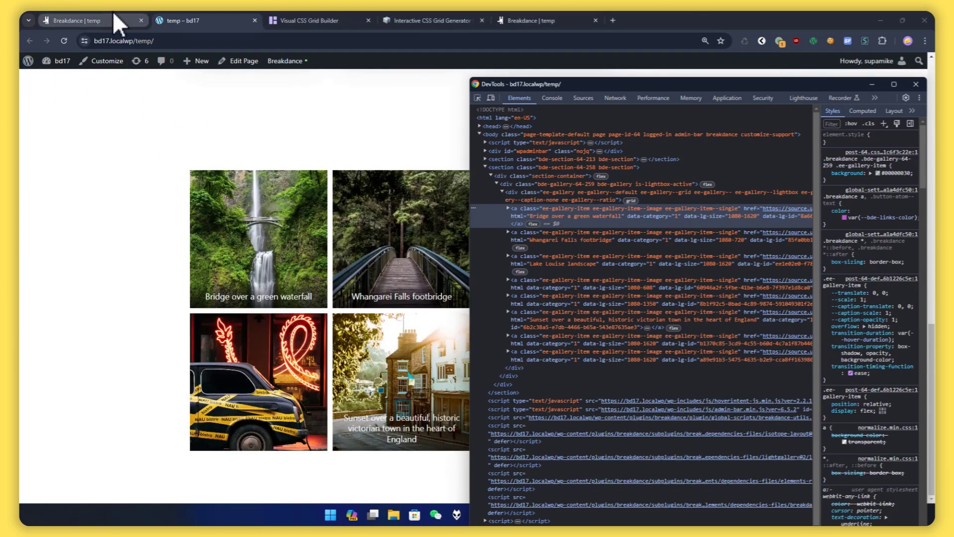
Review the custom grid-area CSS of the large icon box in the Breakdance builder and return to the front-end page.
left_click(97, 16)
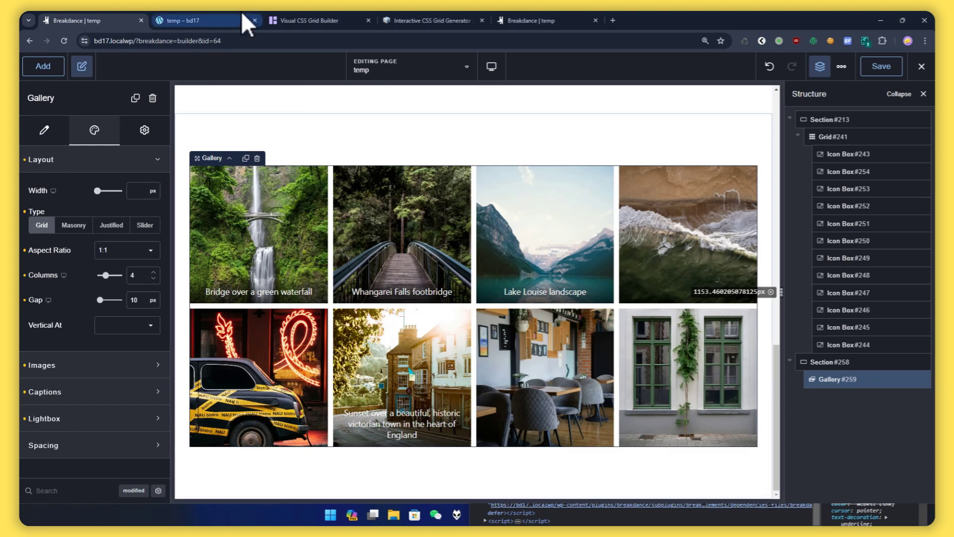
left_click(844, 188)
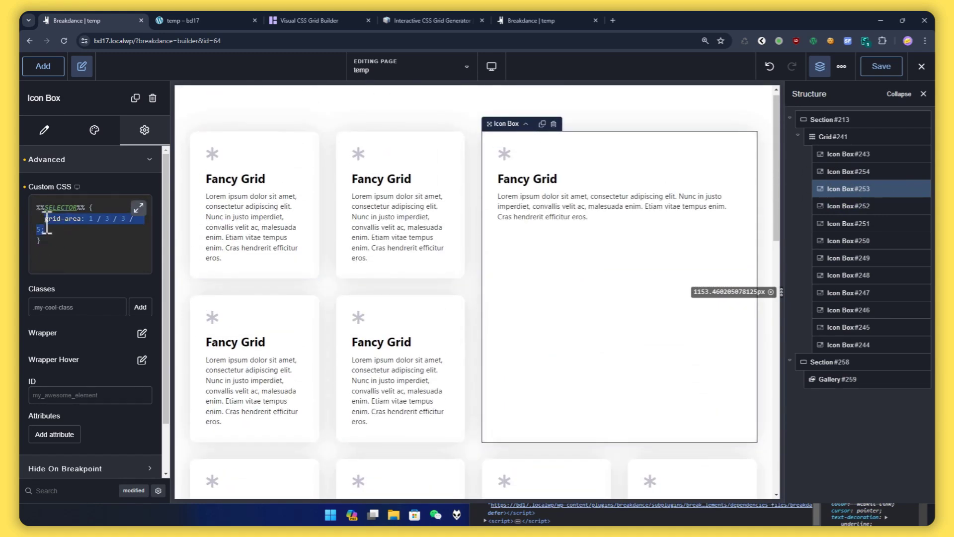
left_click(175, 19)
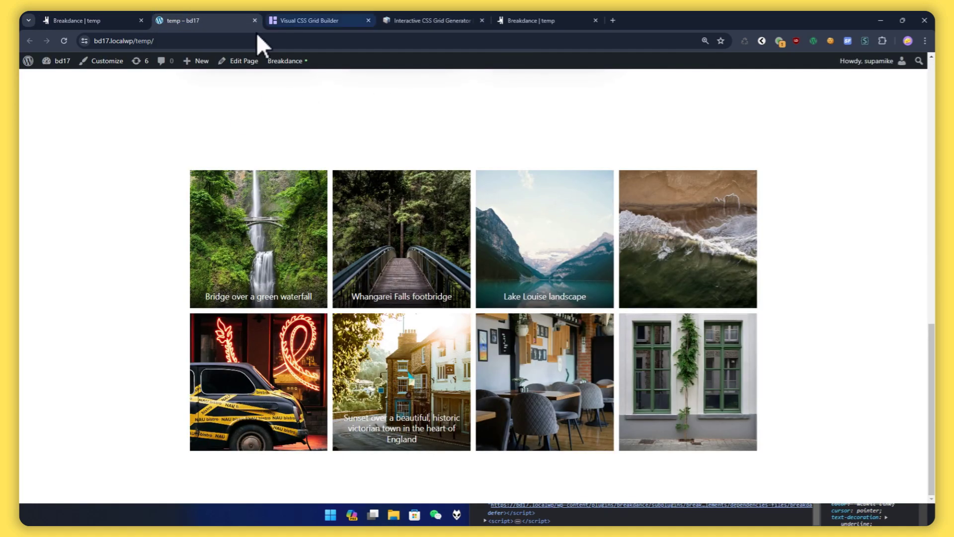
Switch to Visual Grid Builder, reset its layout and set the grid to 4 columns.
left_click(288, 21)
left_click(48, 203)
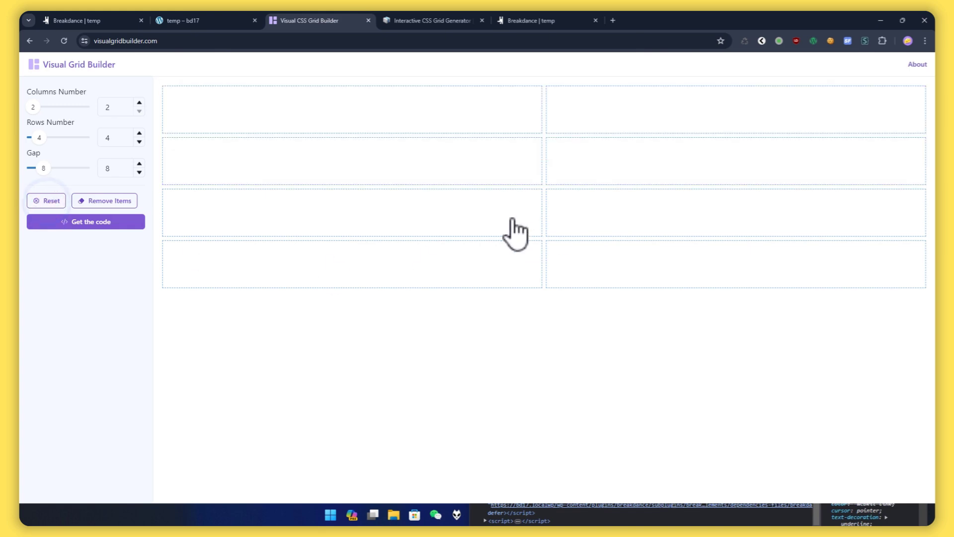
left_click(140, 102)
left_click(139, 103)
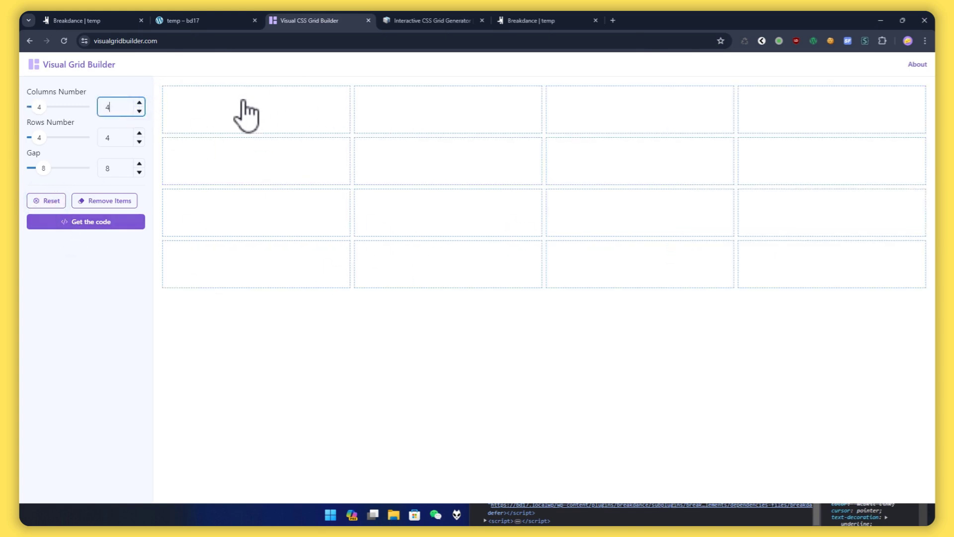
Lay out a 2×2 first item, two single-cell items beside it and a two-column fourth item below them, and generate the CSS.
left_click(219, 101)
left_click_drag(343, 128, 432, 162)
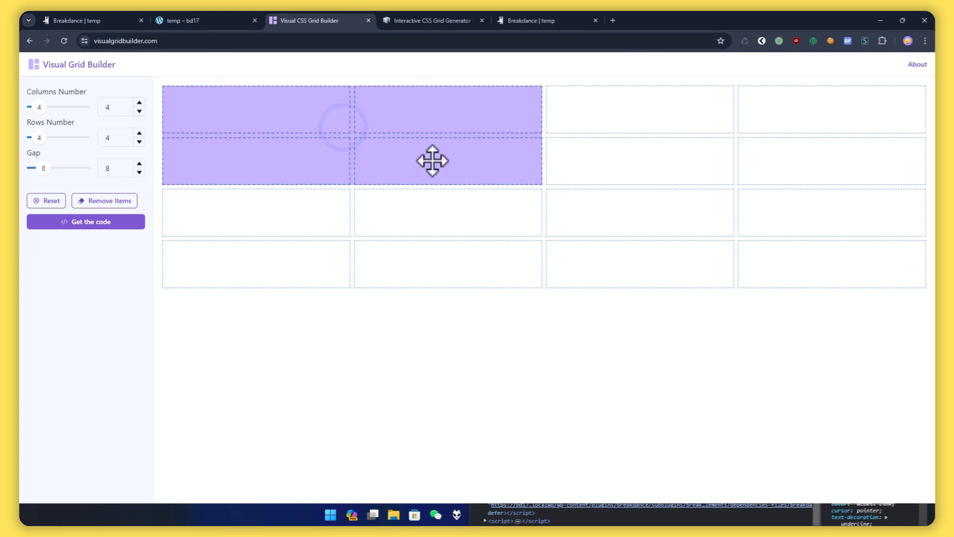
left_click(620, 112)
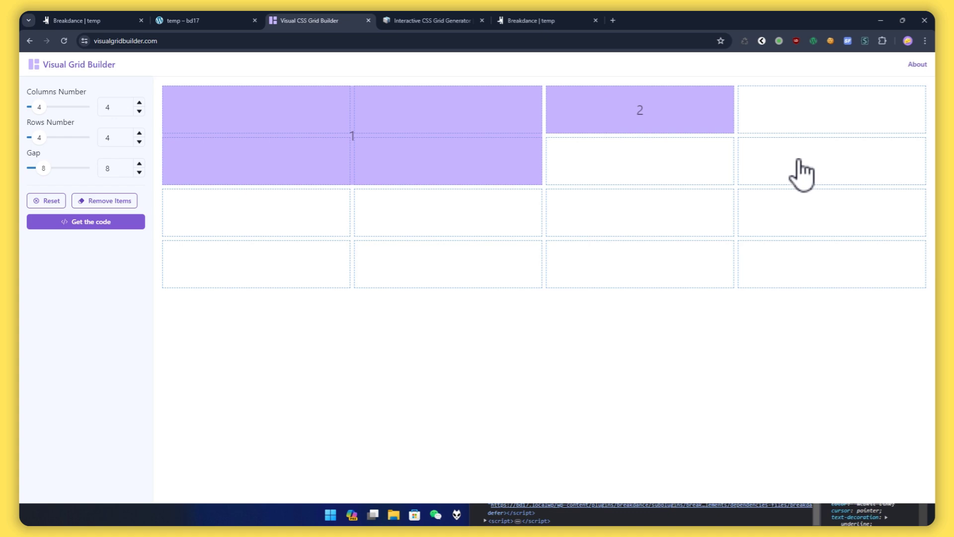
left_click(809, 110)
left_click(621, 175)
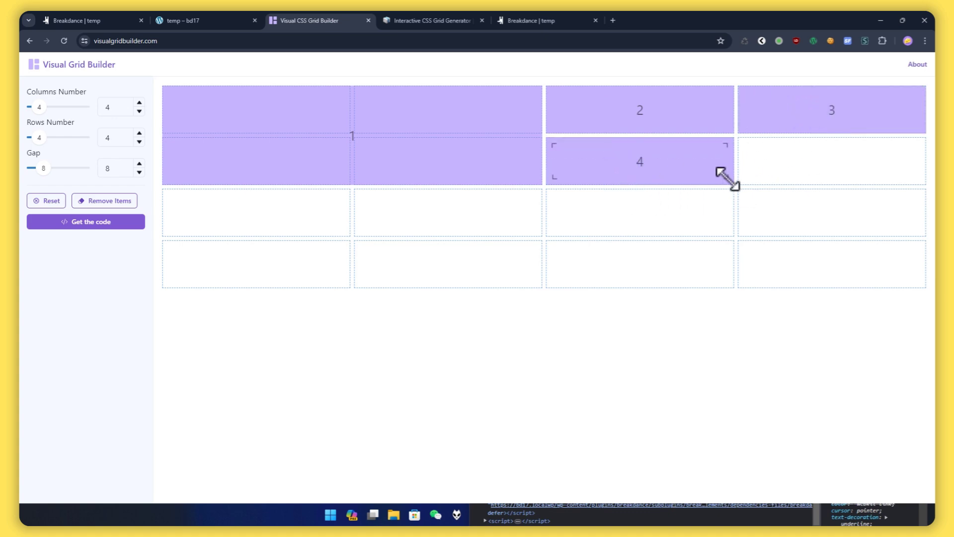
left_click_drag(727, 180, 819, 177)
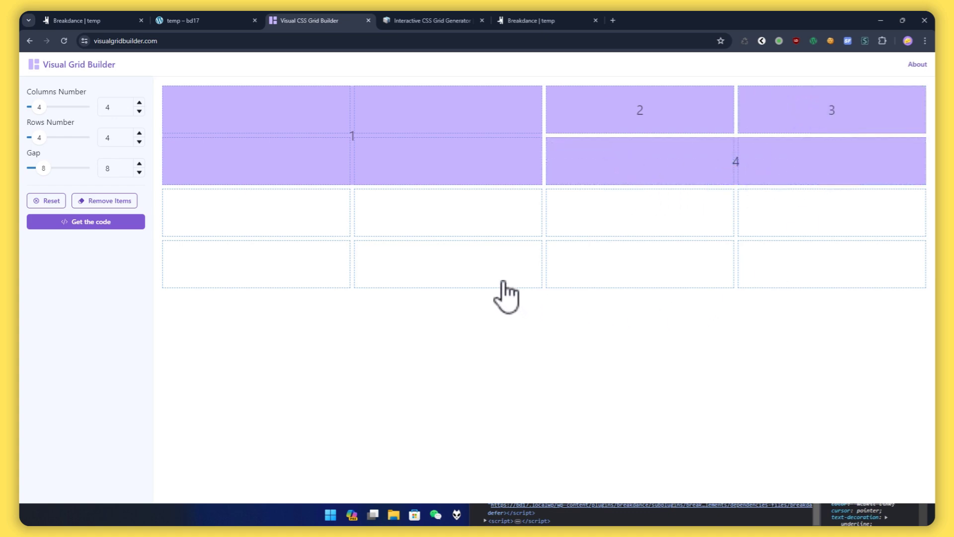
left_click(91, 222)
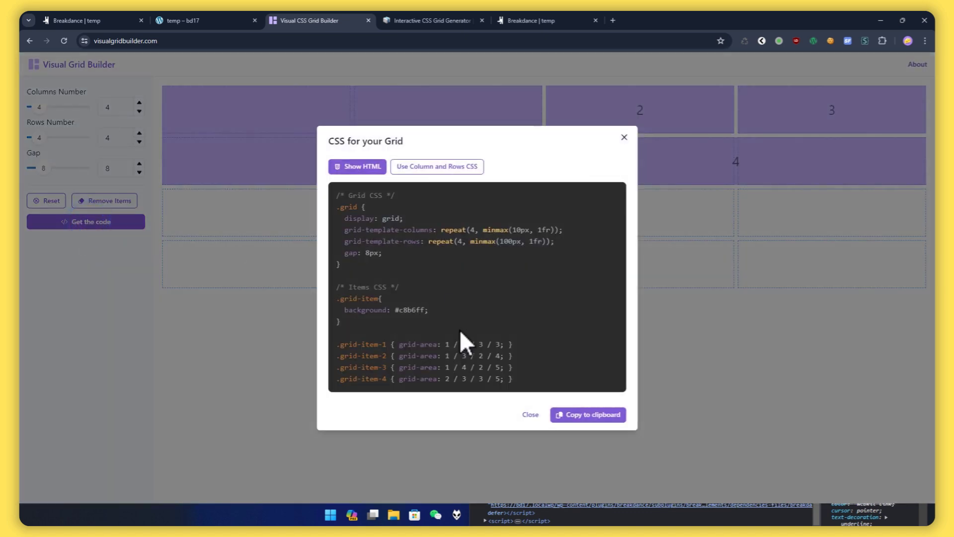
left_click_drag(505, 344, 404, 344)
In the Breakdance builder, give the Gallery an empty custom CSS rule with the selector %%SELECTOR%% .ee-gallery-item:nth-child(1).
left_click(74, 20)
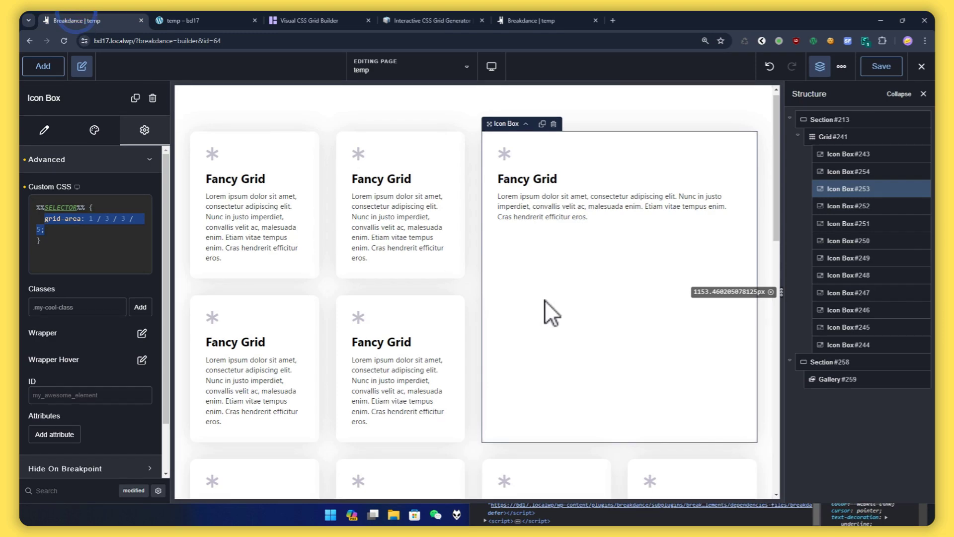
left_click(845, 379)
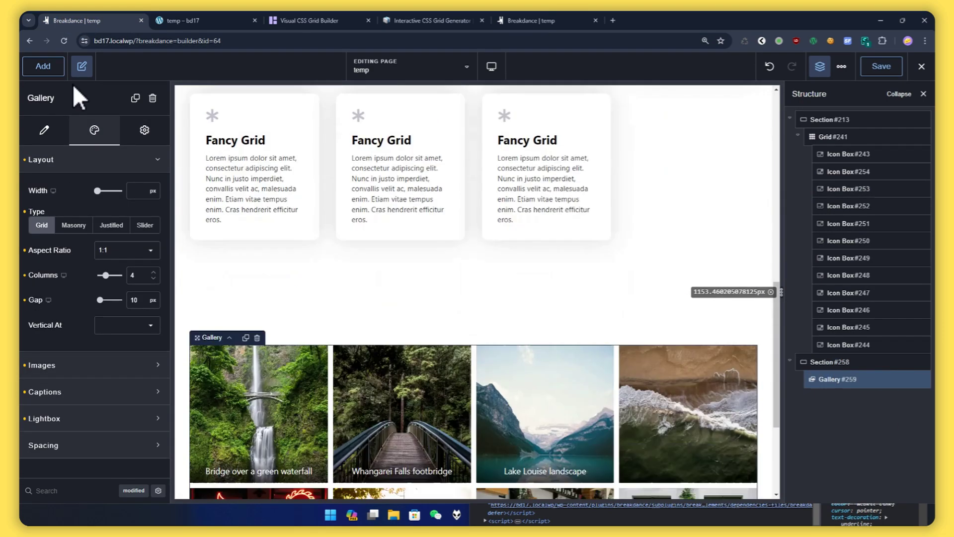
left_click(145, 130)
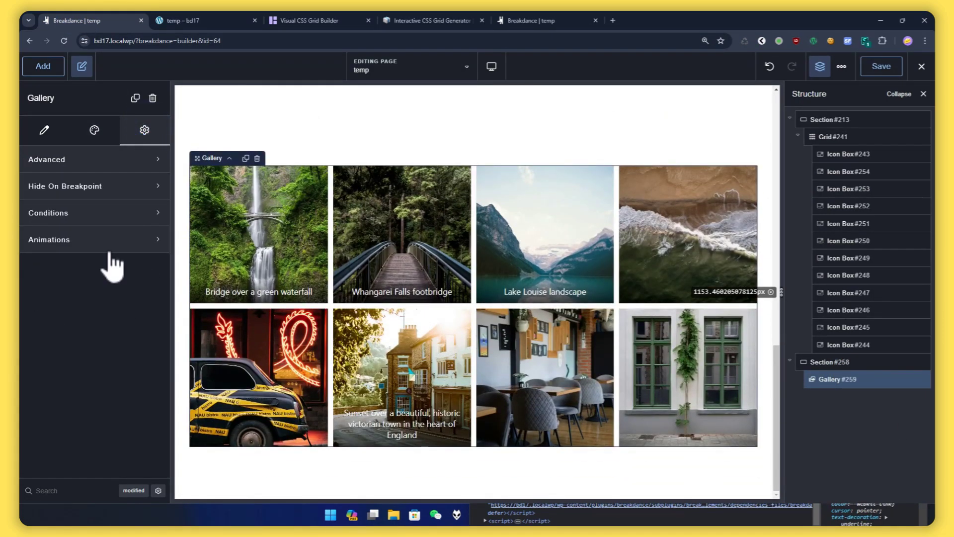
left_click(99, 157)
left_click(74, 221)
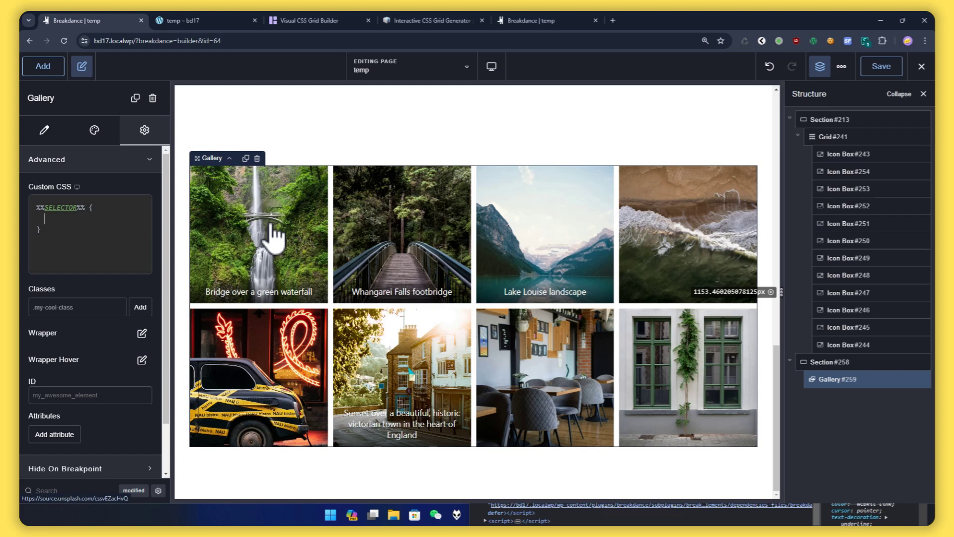
left_click(139, 208)
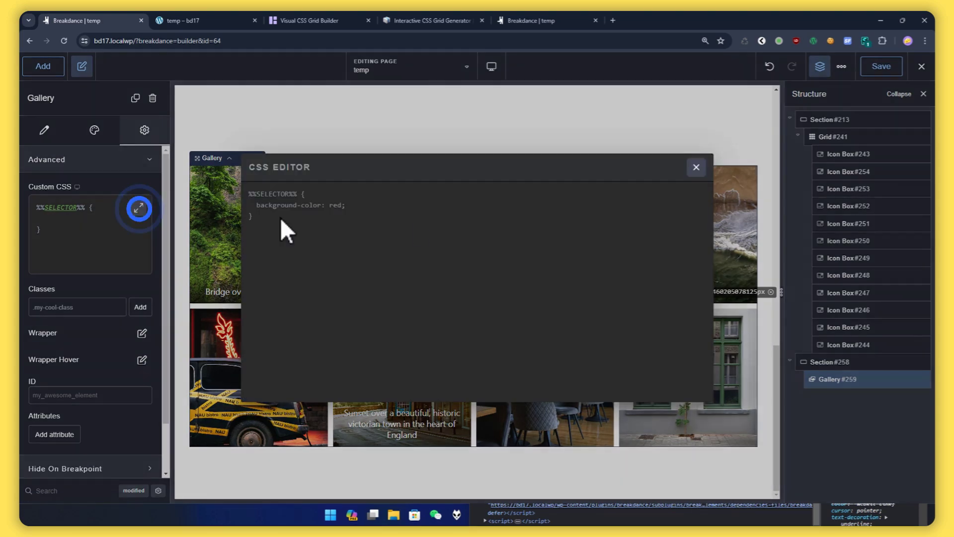
left_click(300, 197)
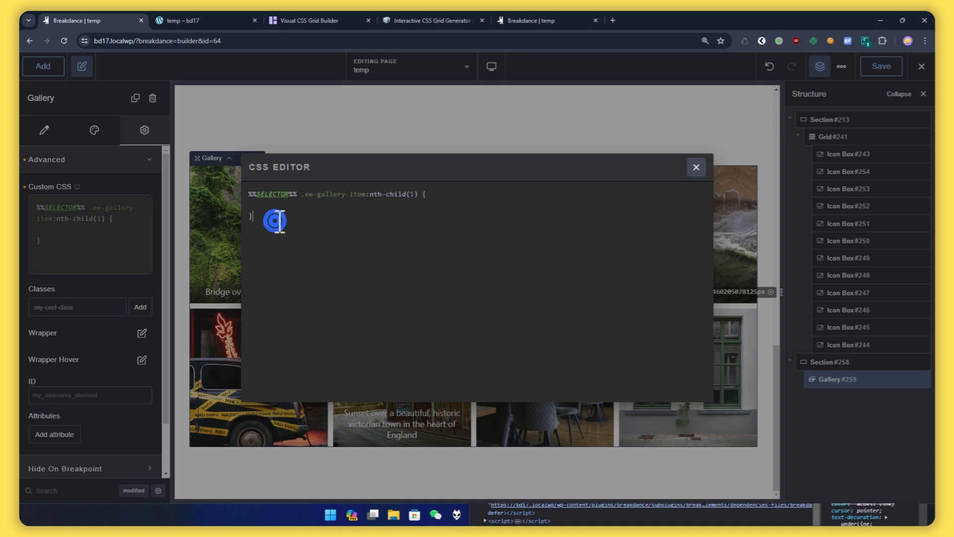
Check the item numbering in Visual Grid Builder and duplicate the Gallery's empty CSS rule with its selector changed to nth-child(4).
key("ctrl+a")
key("ctrl+c")
left_click(303, 223)
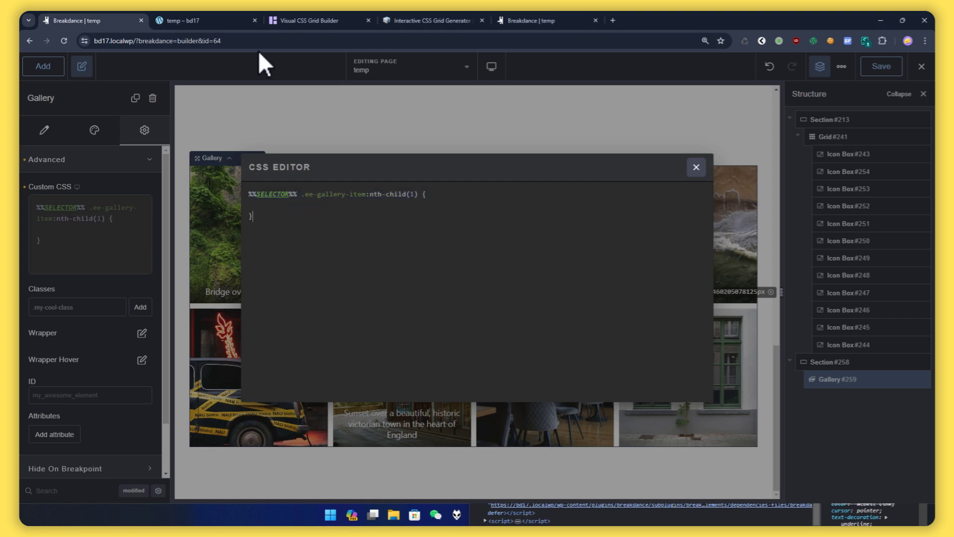
left_click(213, 20)
left_click(298, 21)
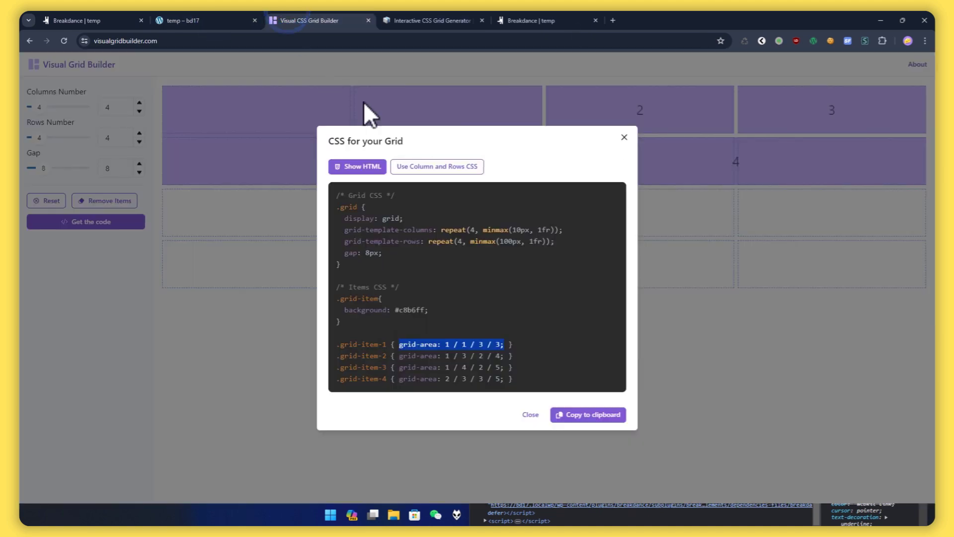
key("Escape")
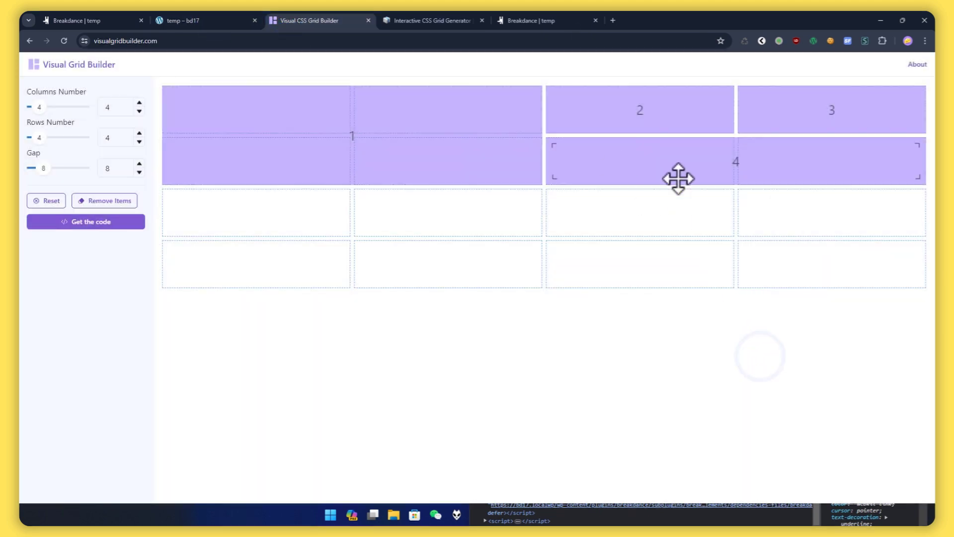
left_click(49, 20)
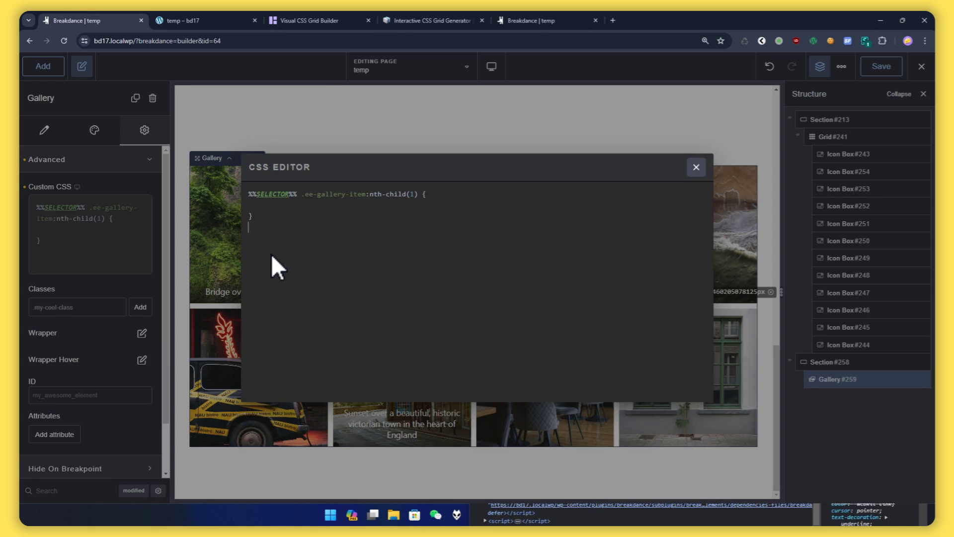
key("Return")
key("ctrl+v")
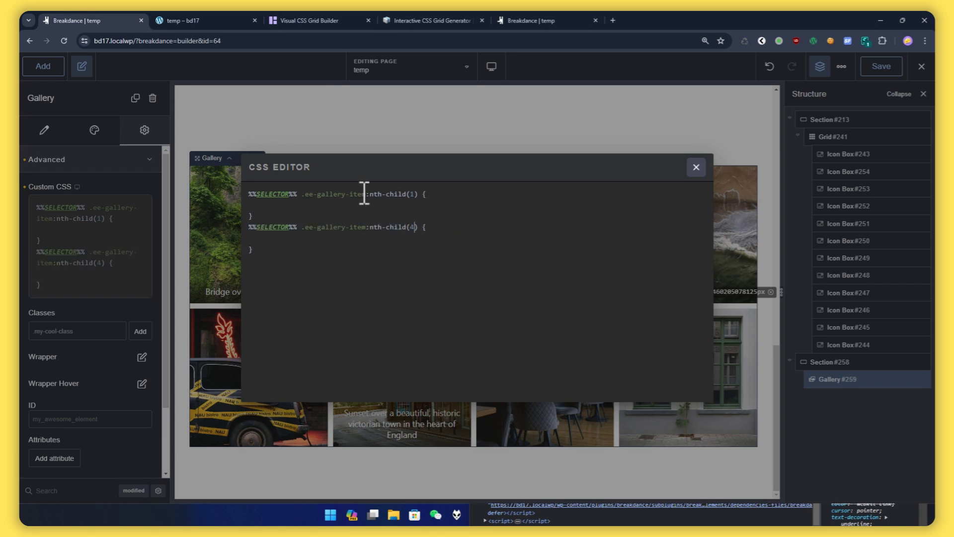
Close the CSS editor and copy grid-area: 1 / 1 / 3 / 3; for grid-item-1 from the CSS generated in Visual Grid Builder.
left_click(365, 105)
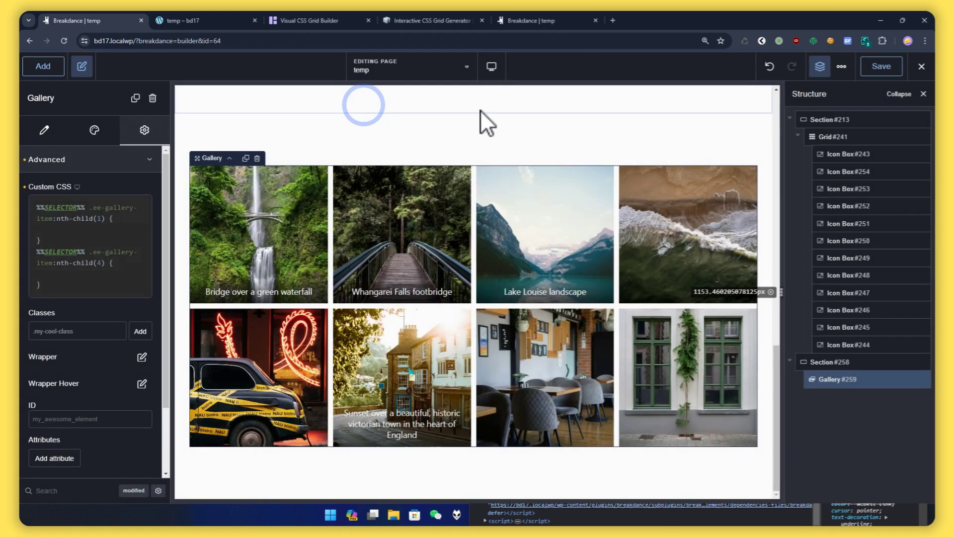
left_click(860, 189)
left_click(308, 21)
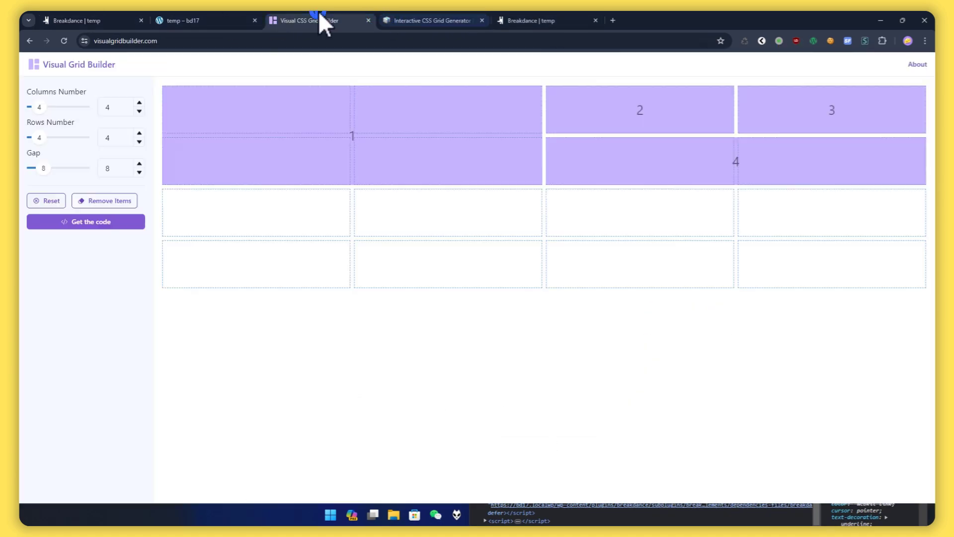
left_click(89, 222)
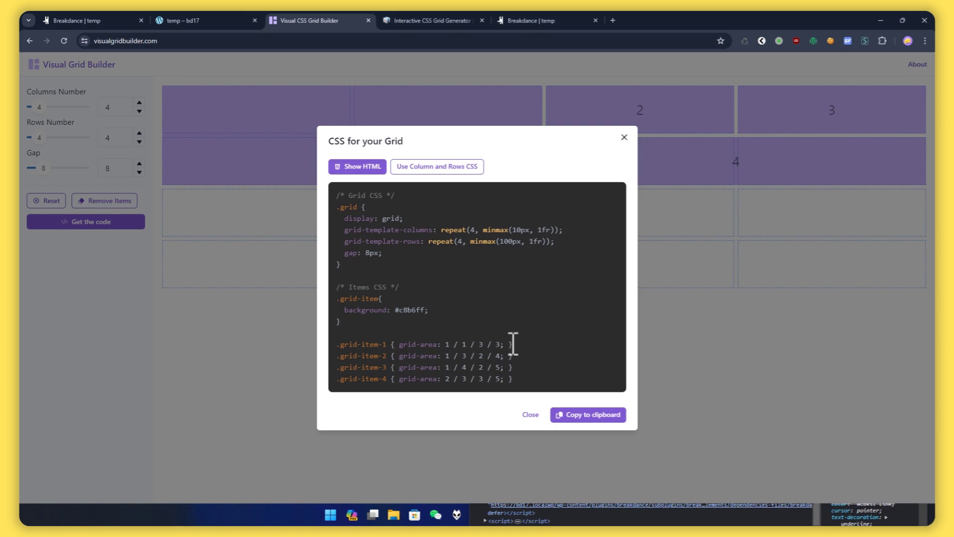
left_click_drag(503, 343, 408, 343)
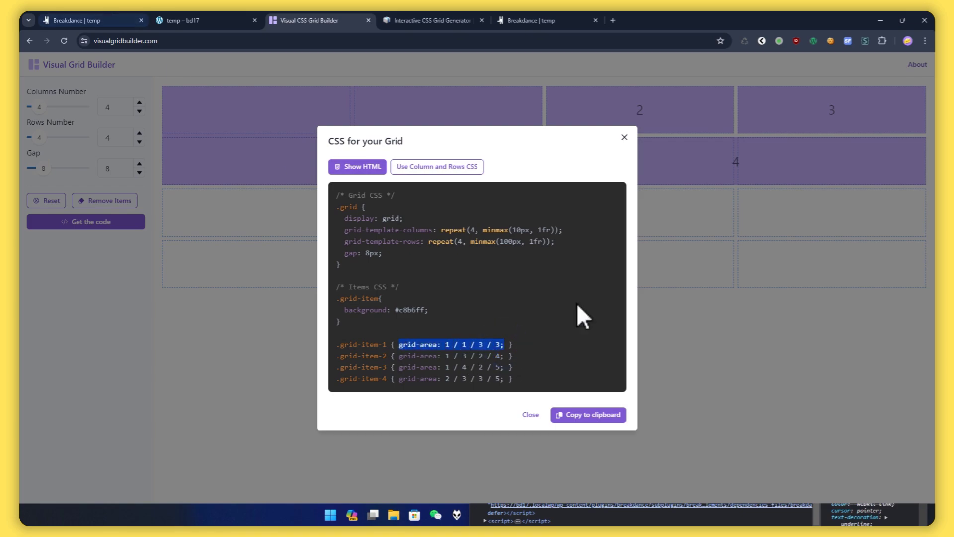
In Breakdance, add grid-area: 1 / 1 / 3 / 3; to the Gallery's nth-child(1) rule.
key("ctrl+1")
left_click(847, 379)
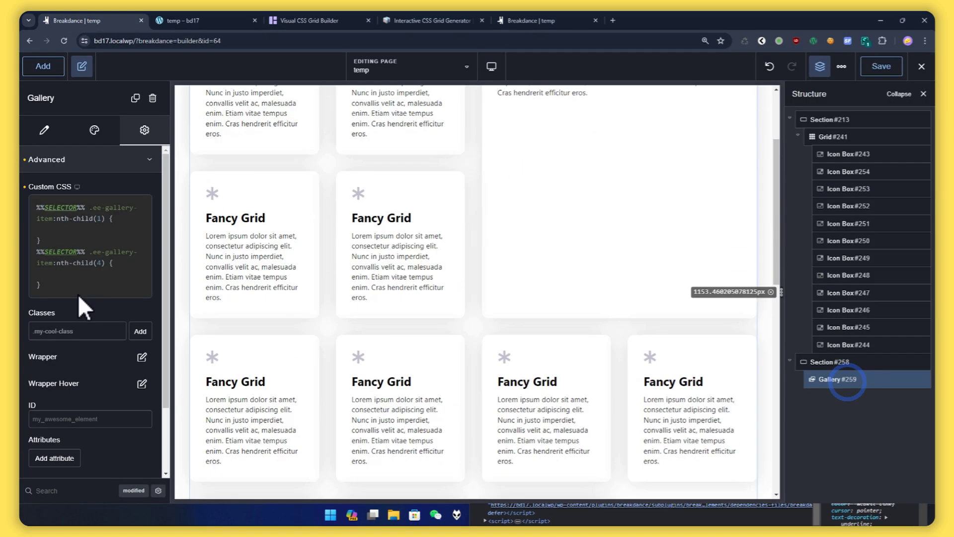
left_click(138, 208)
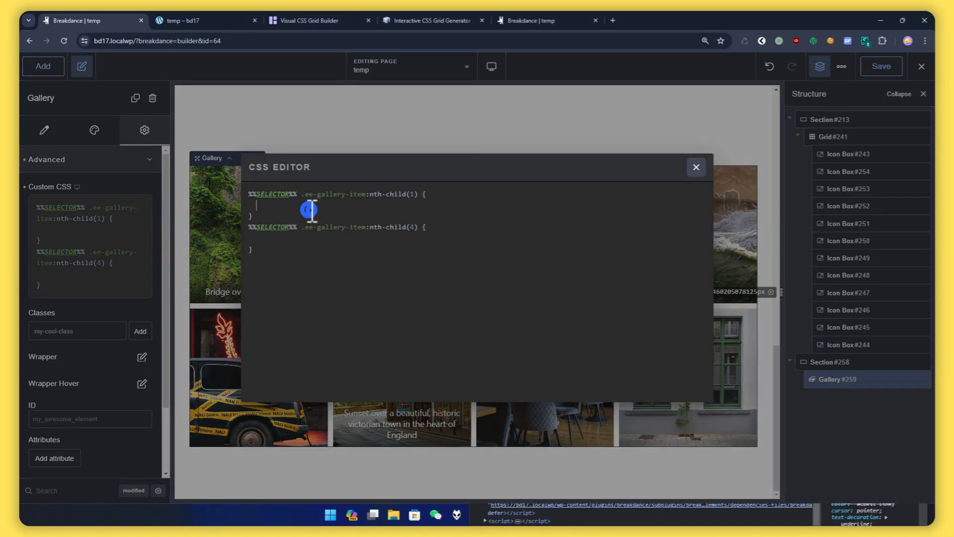
type("grid-area: 1 / 1 / 3 / 3;")
Copy grid-area: 2 / 3 / 3 / 5; for grid-item-4 from Visual Grid Builder into the Gallery's nth-child(4) rule in Breakdance.
left_click(306, 21)
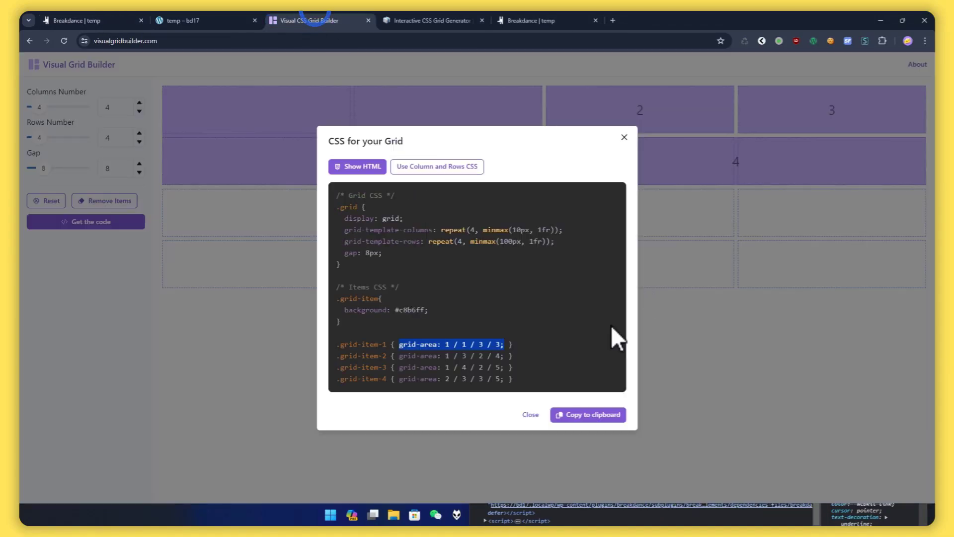
left_click_drag(505, 378, 403, 379)
key("ctrl+c")
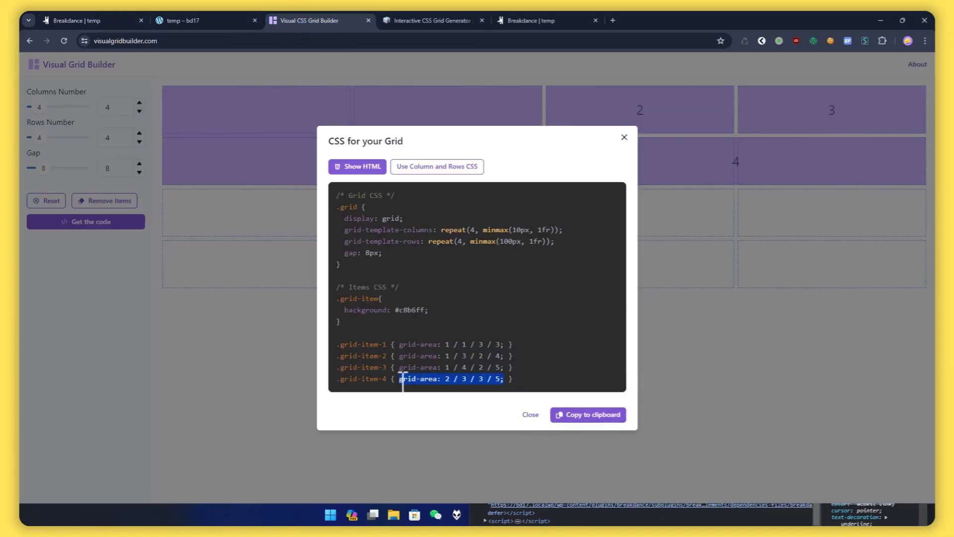
left_click(103, 21)
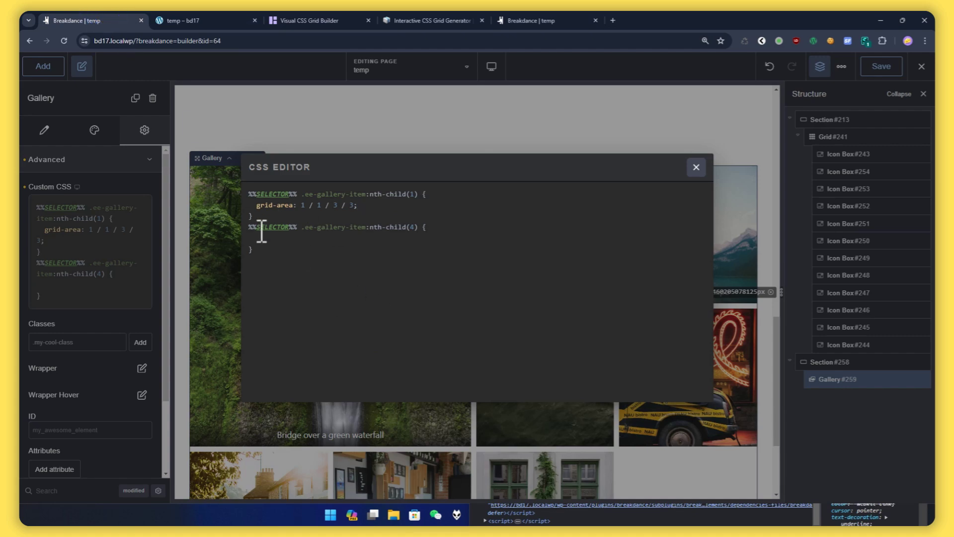
key("ctrl+v")
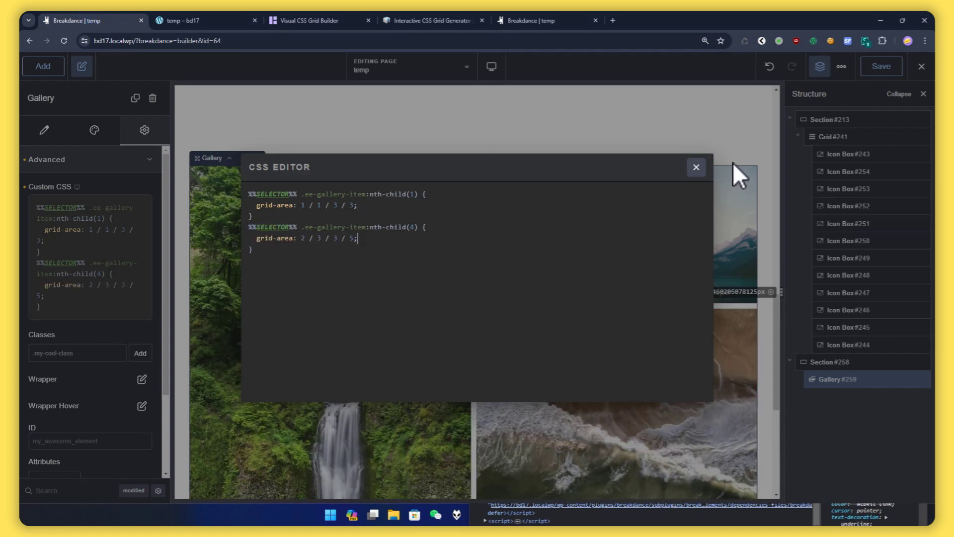
left_click(696, 167)
scroll(643, 347, "down", 5)
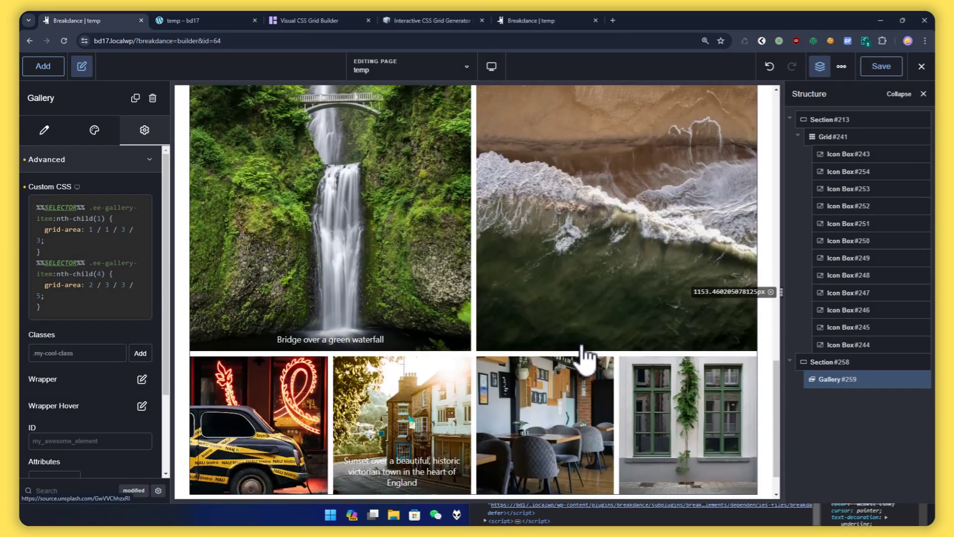
scroll(580, 357, "up", 3)
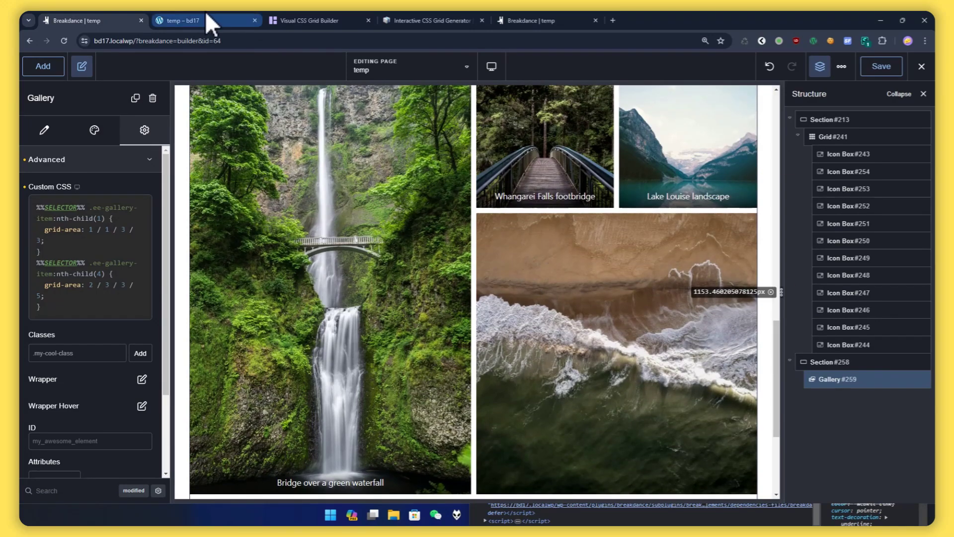
Compare the gallery with the layout in Visual Grid Builder, and preview it in Breakdance at the Tablet Portrait breakpoint.
left_click(303, 20)
left_click(235, 341)
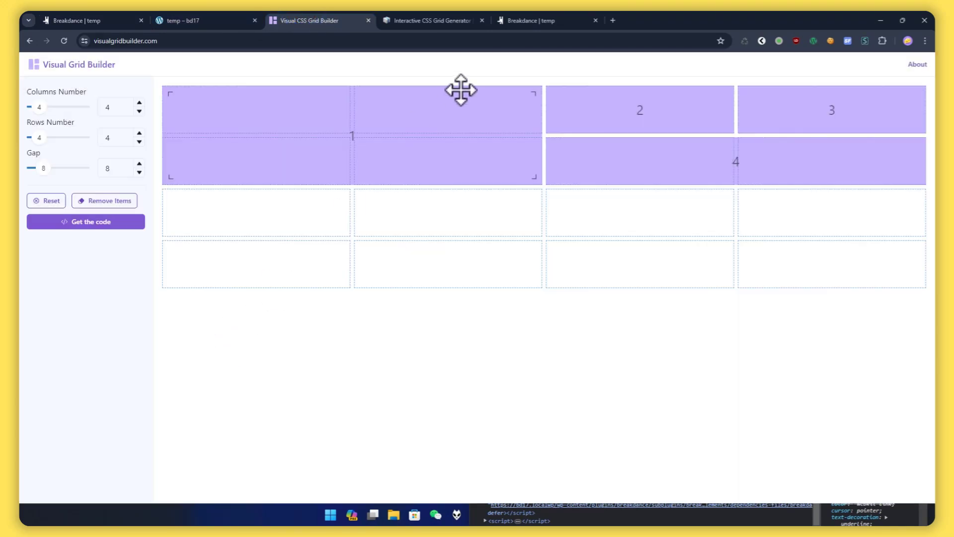
left_click(70, 20)
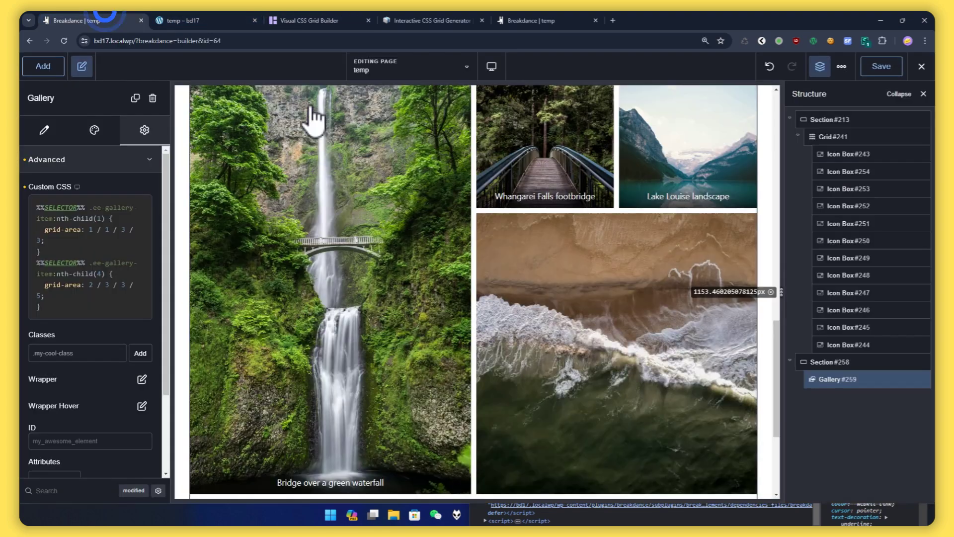
scroll(636, 311, "down", 2)
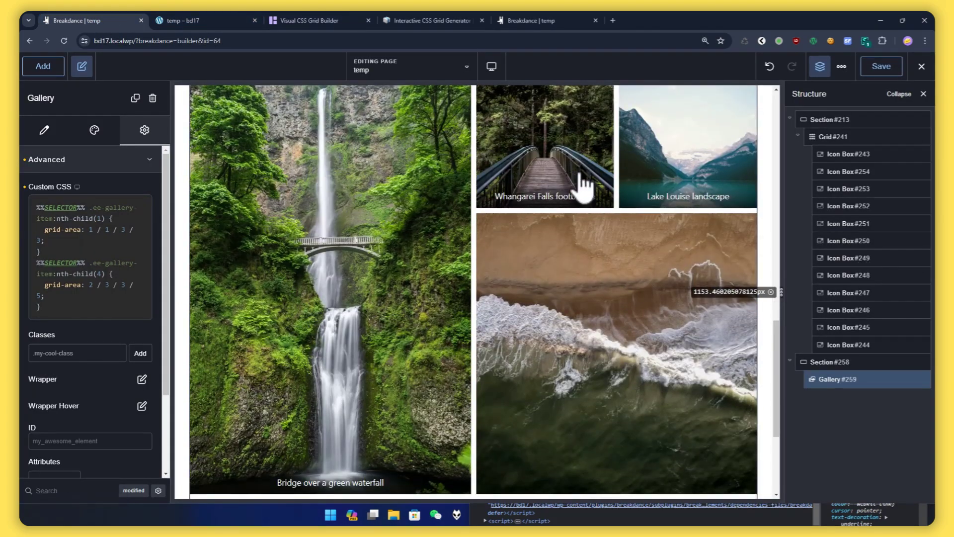
left_click(491, 66)
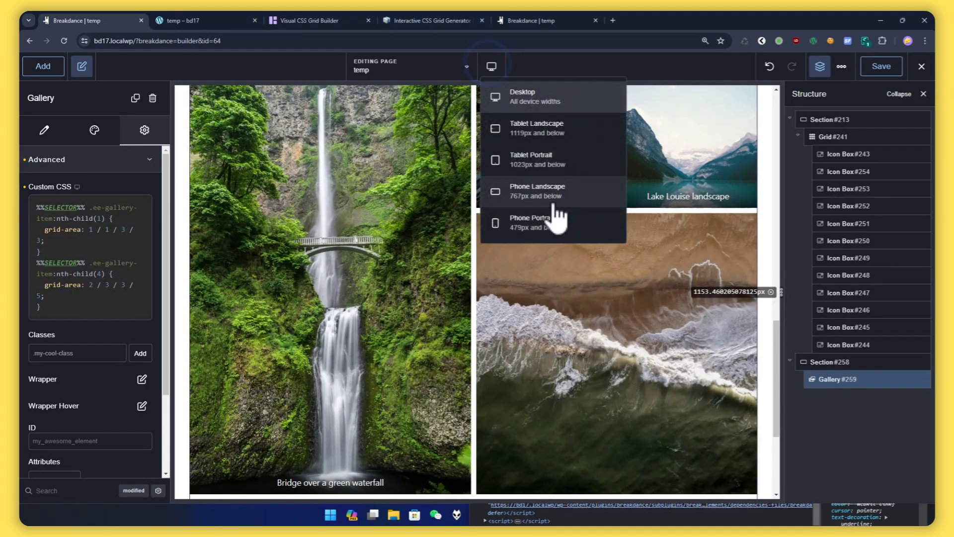
left_click(574, 157)
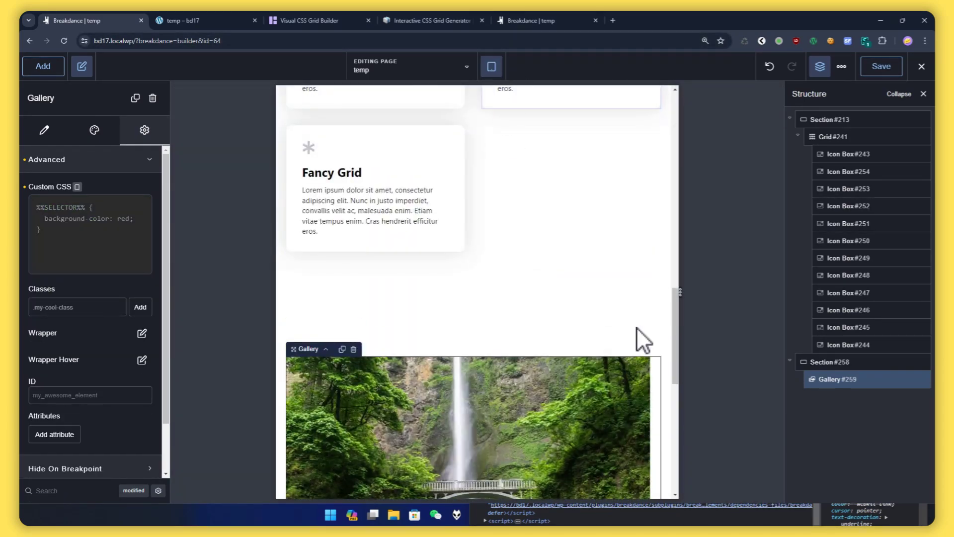
scroll(636, 327, "down", 7)
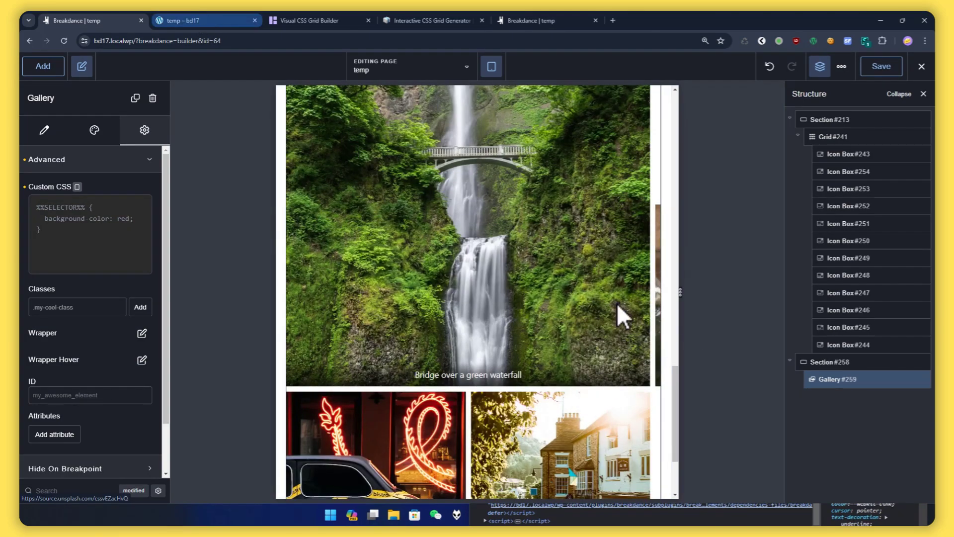
In Visual Grid Builder, reset the layout to 2 columns and add item 1 spanning both columns of the first row.
left_click(295, 15)
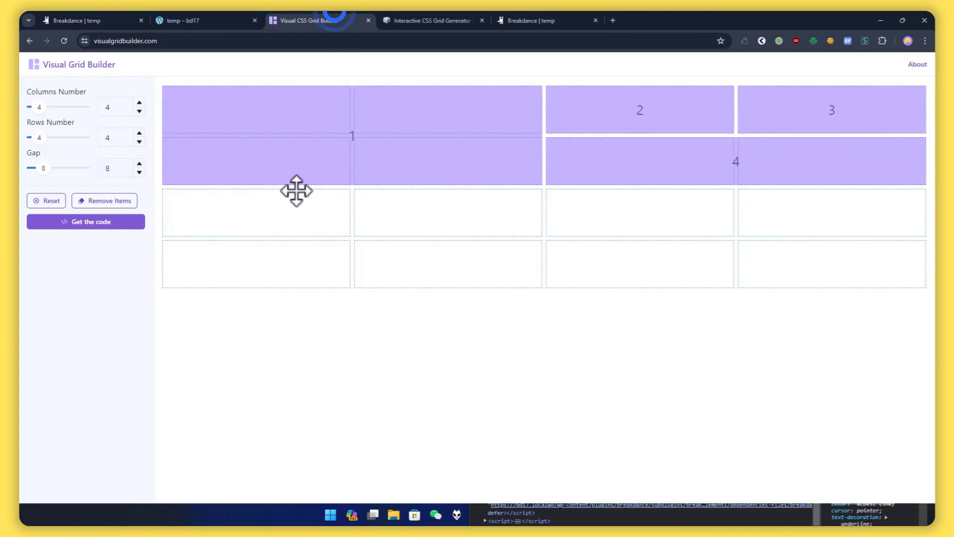
left_click(37, 200)
left_click(139, 110)
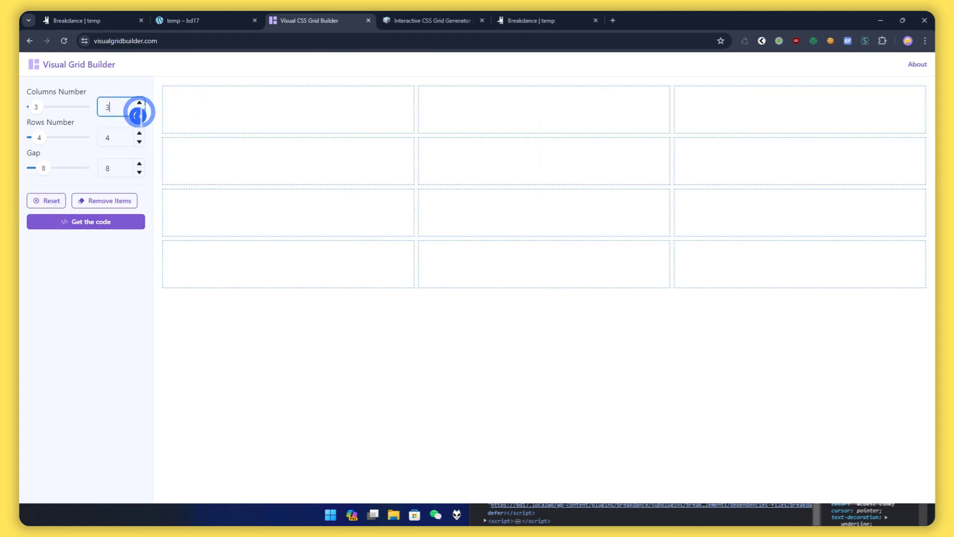
left_click(139, 111)
left_click(276, 102)
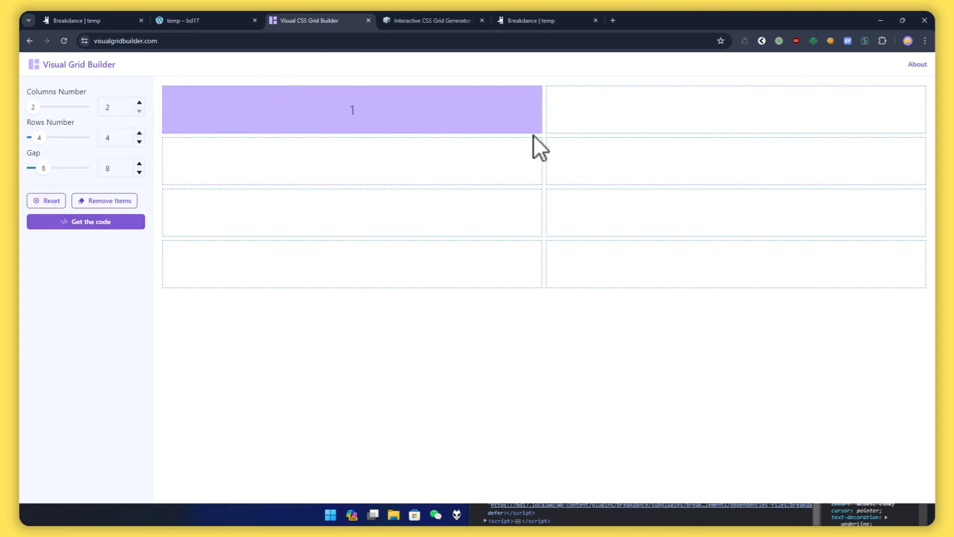
left_click_drag(534, 127, 724, 117)
Add items 2 and 3 side by side in row two and item 4 across row three, and generate the CSS.
left_click(406, 163)
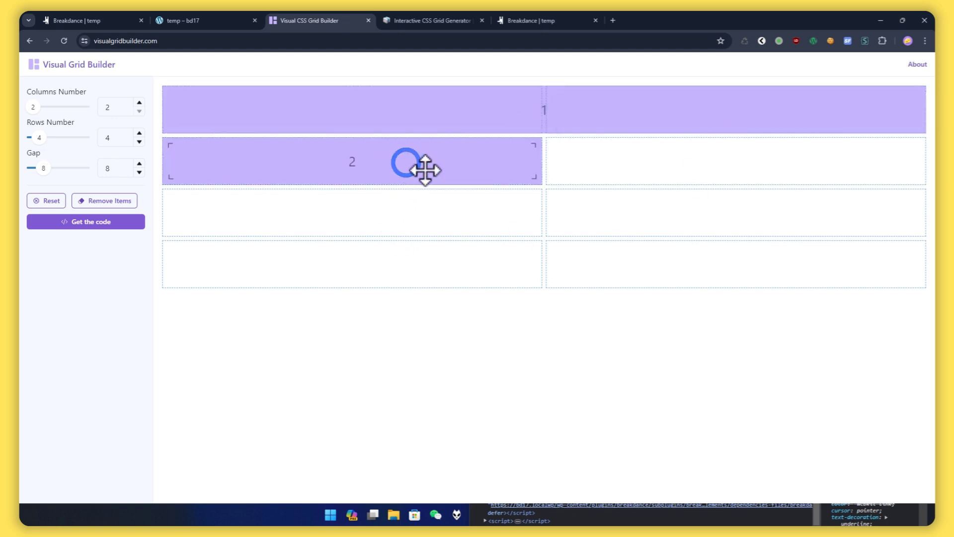
left_click(665, 169)
left_click(404, 210)
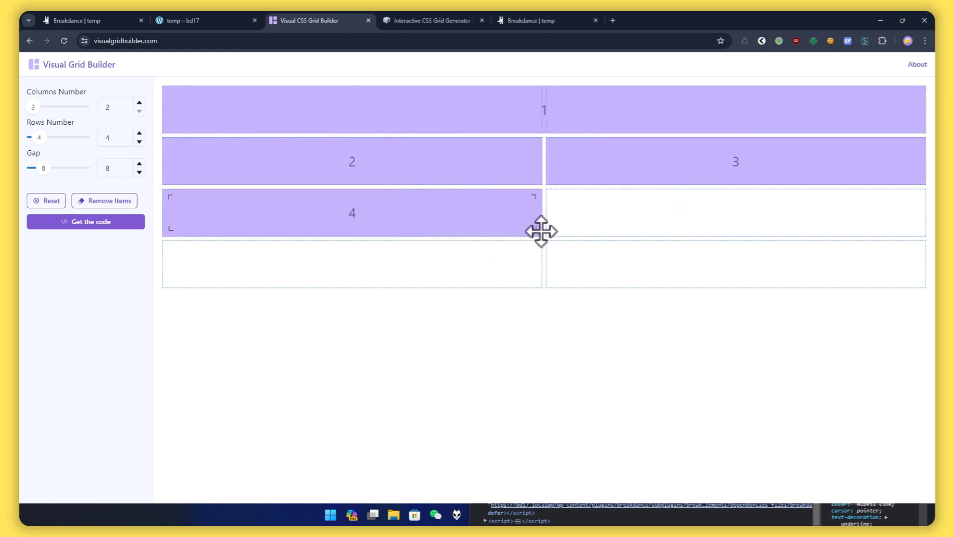
left_click_drag(533, 228, 705, 234)
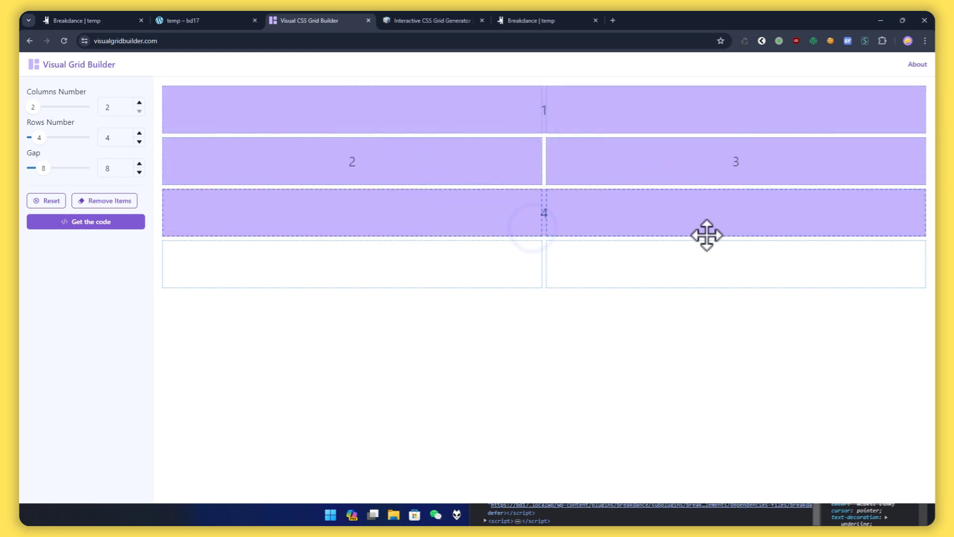
left_click(98, 222)
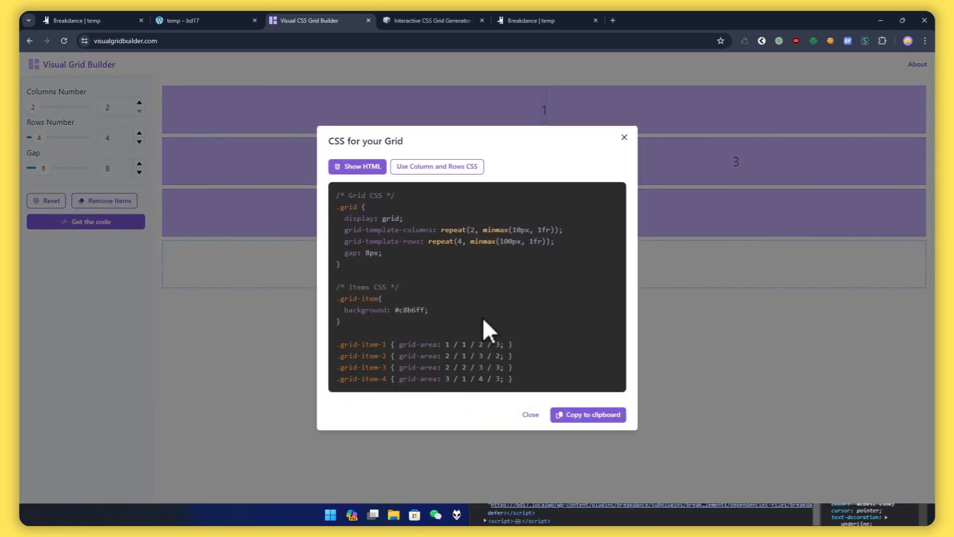
In Breakdance, copy all of the Gallery's custom CSS from the Desktop breakpoint.
left_click(110, 14)
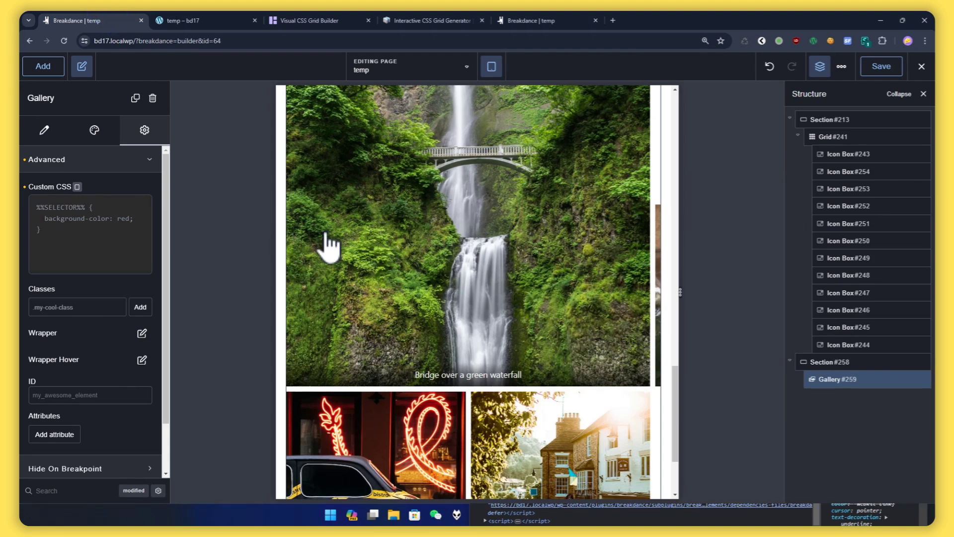
left_click(121, 161)
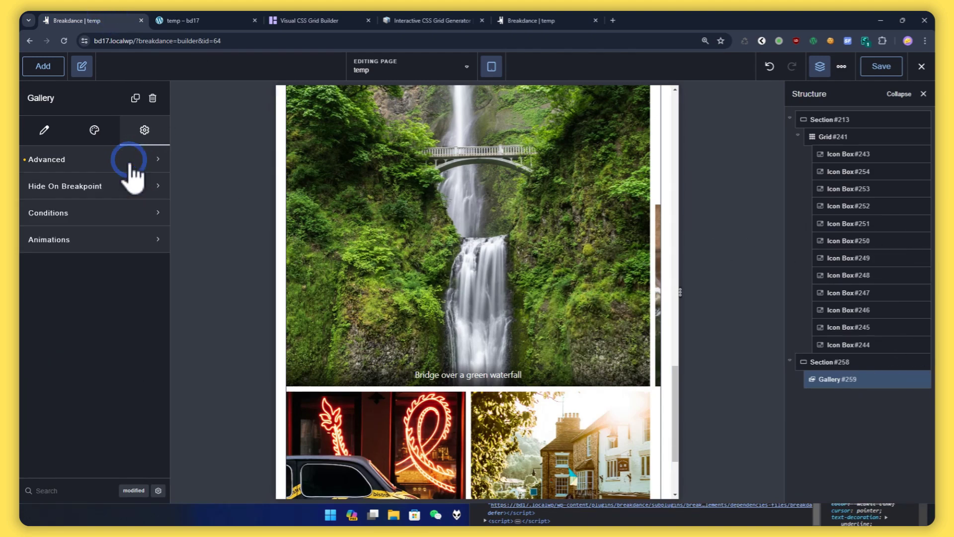
left_click(492, 66)
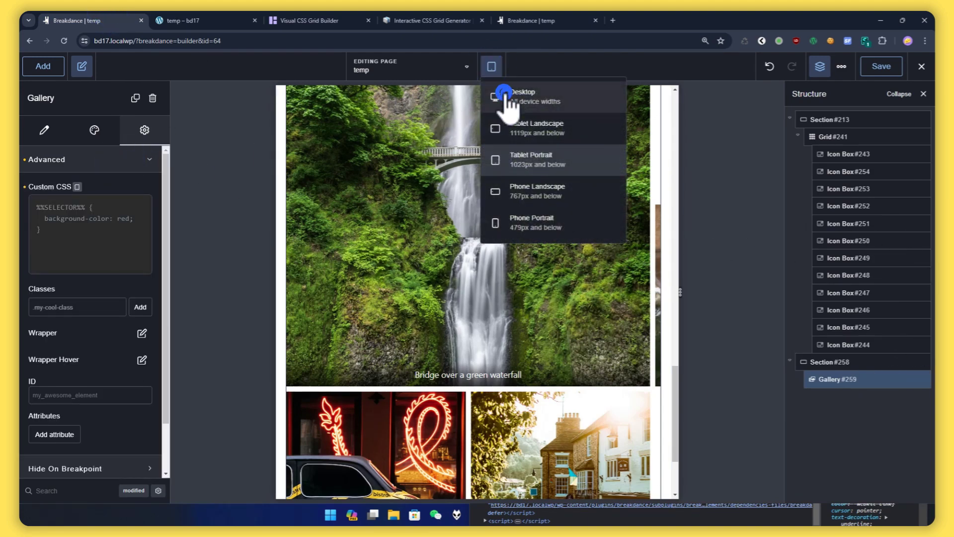
left_click(503, 92)
key("ctrl+a")
key("ctrl+c")
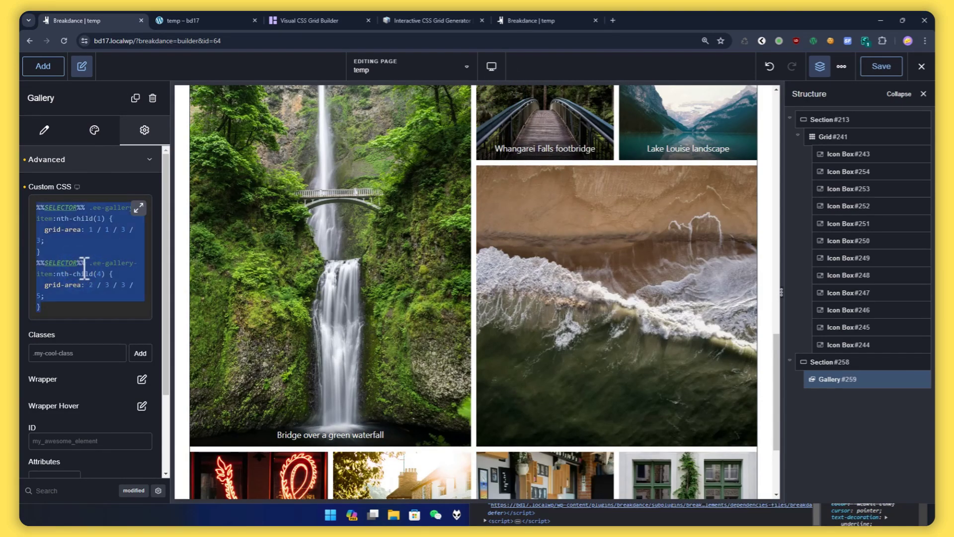
Replace the Gallery's placeholder custom CSS at the Tablet Portrait breakpoint with the copied Desktop rules.
left_click(492, 66)
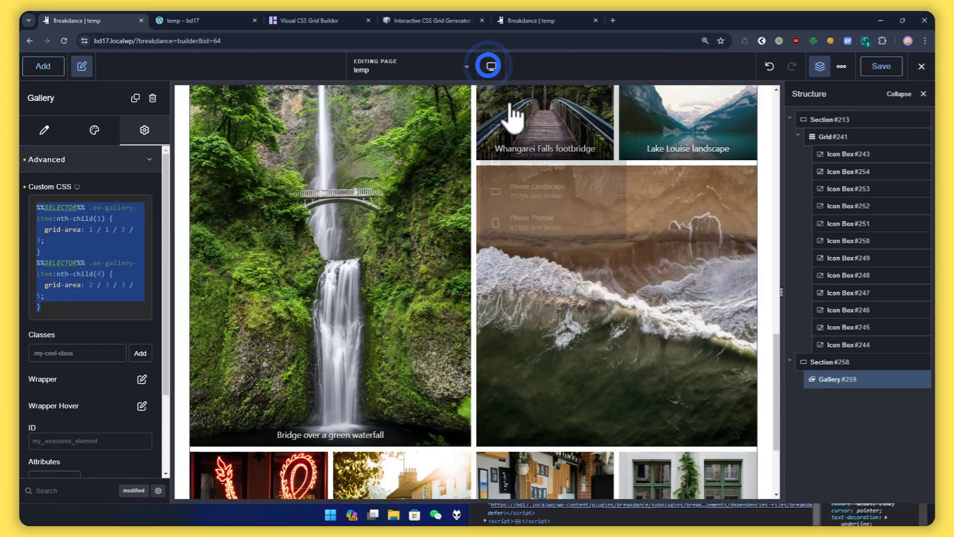
left_click(544, 158)
left_click(79, 228)
key("ctrl+a")
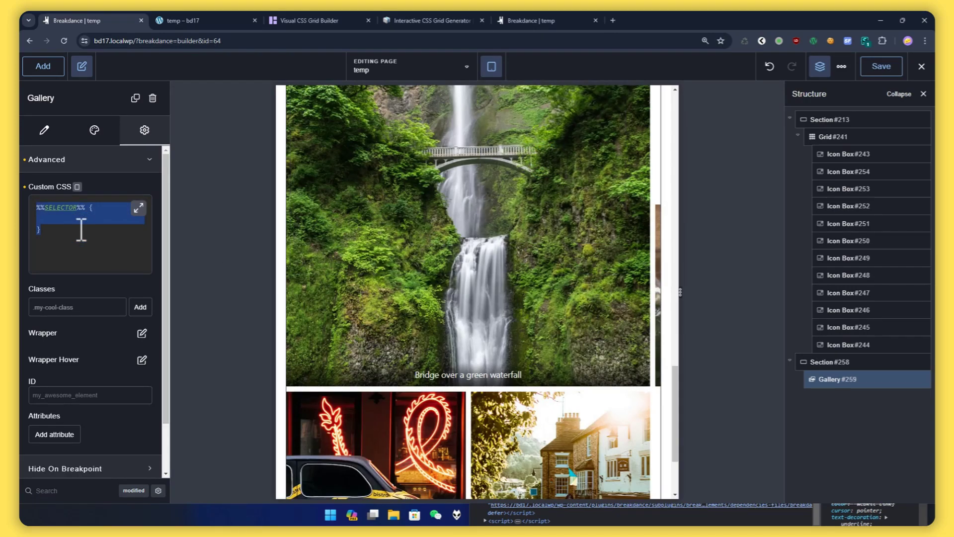
key("ctrl+v")
In the expanded CSS editor, replace the tablet nth-child(1) declaration with grid-area: 1 / 1 / 2 / 3; copied from grid-item-1 in Visual Grid Builder.
left_click(139, 207)
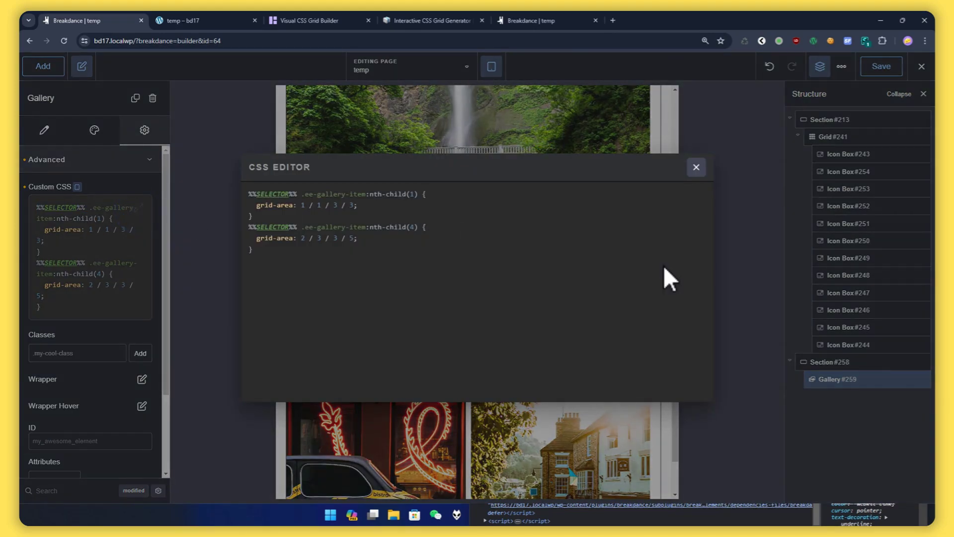
left_click(320, 20)
left_click_drag(503, 345, 408, 346)
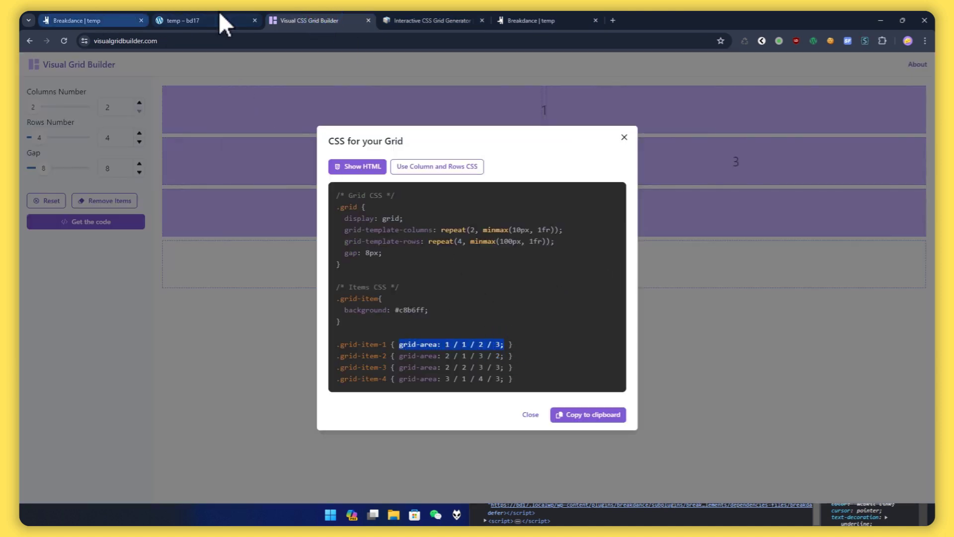
left_click(69, 20)
left_click_drag(365, 205, 267, 212)
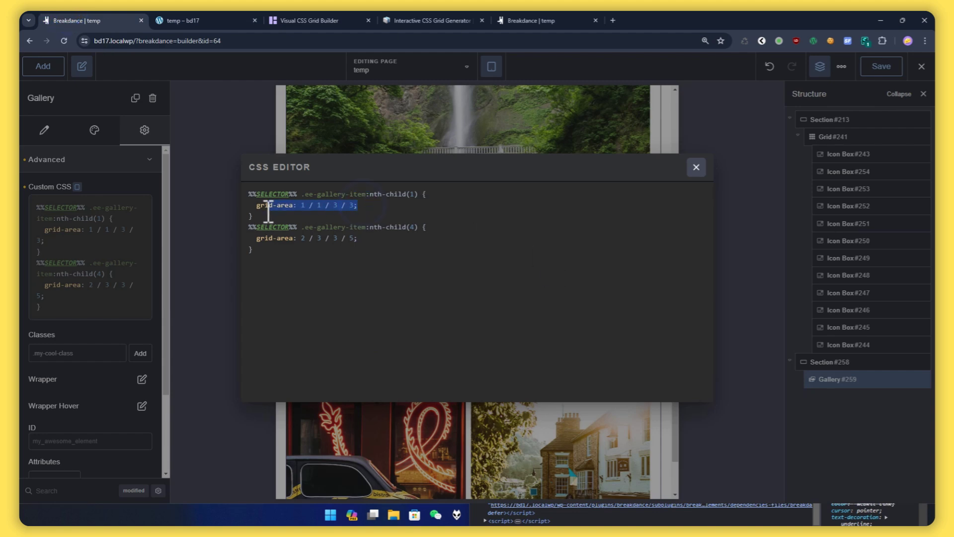
Replace the tablet nth-child(4) declaration with grid-area: 3 / 1 / 4 / 3 copied from grid-item-4 in Visual Grid Builder, and review the gallery in Breakdance.
left_click(318, 18)
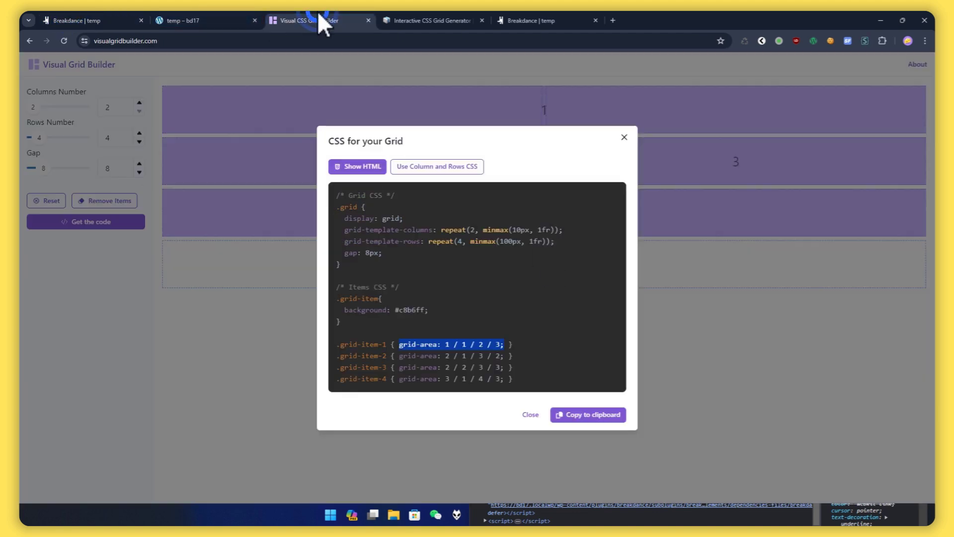
left_click_drag(499, 379, 408, 379)
key("ctrl+c")
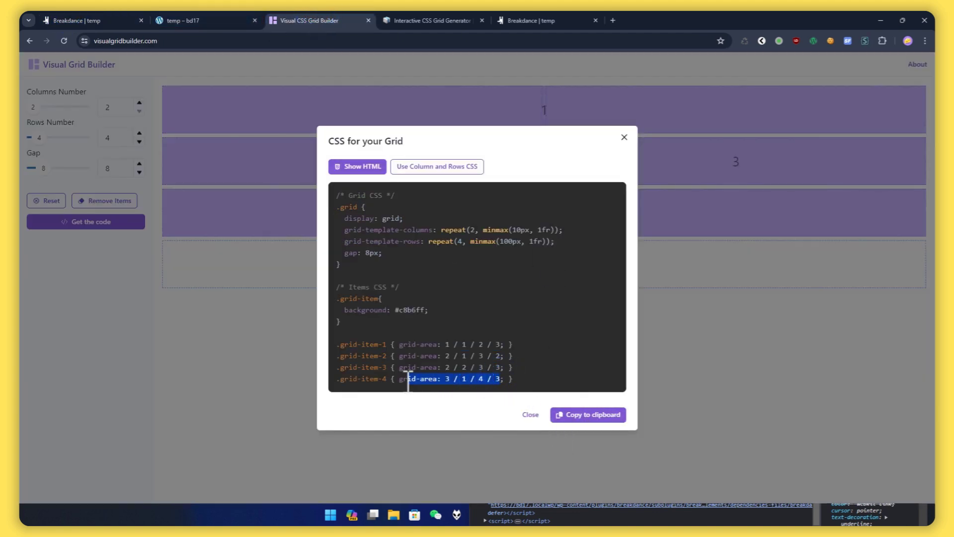
key("ctrl+1")
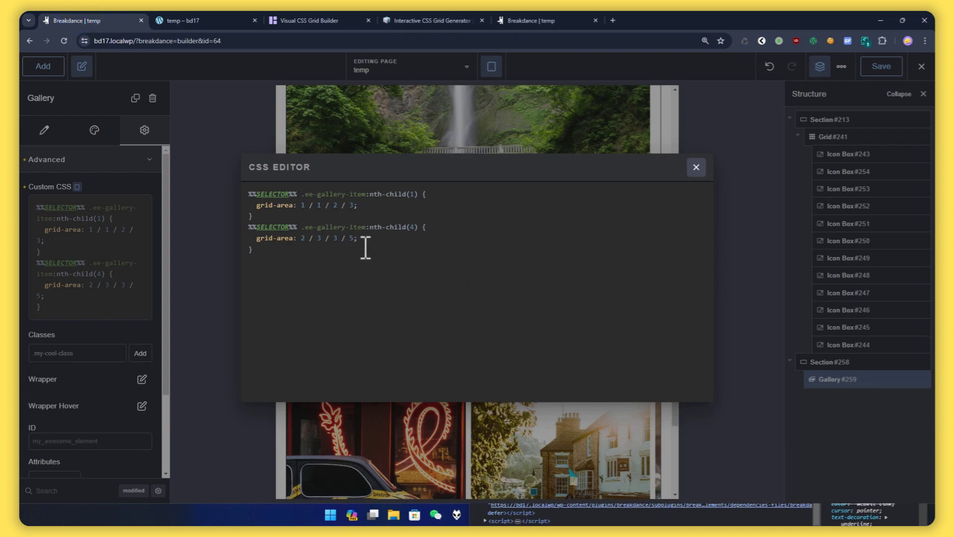
left_click_drag(359, 239, 278, 239)
key("ctrl+v")
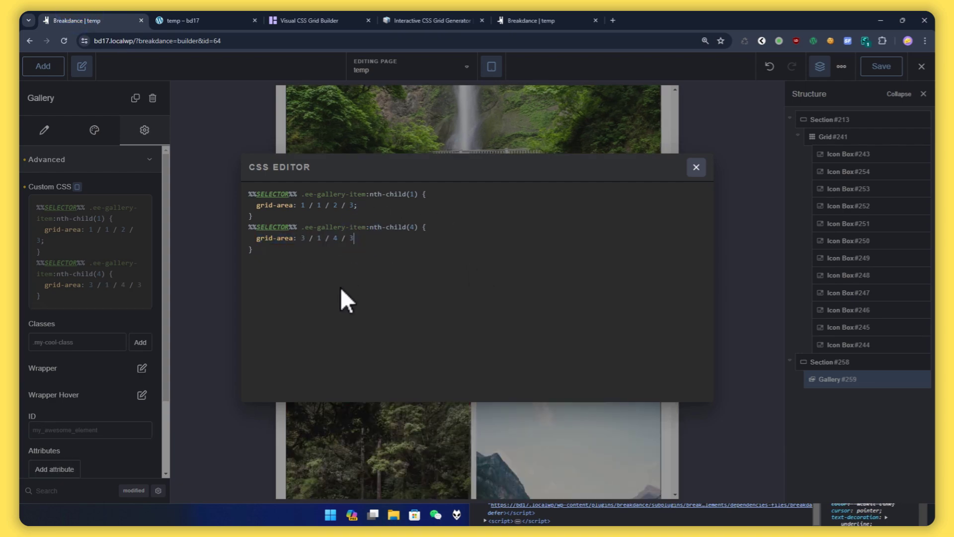
left_click(213, 288)
scroll(534, 334, "down", 10)
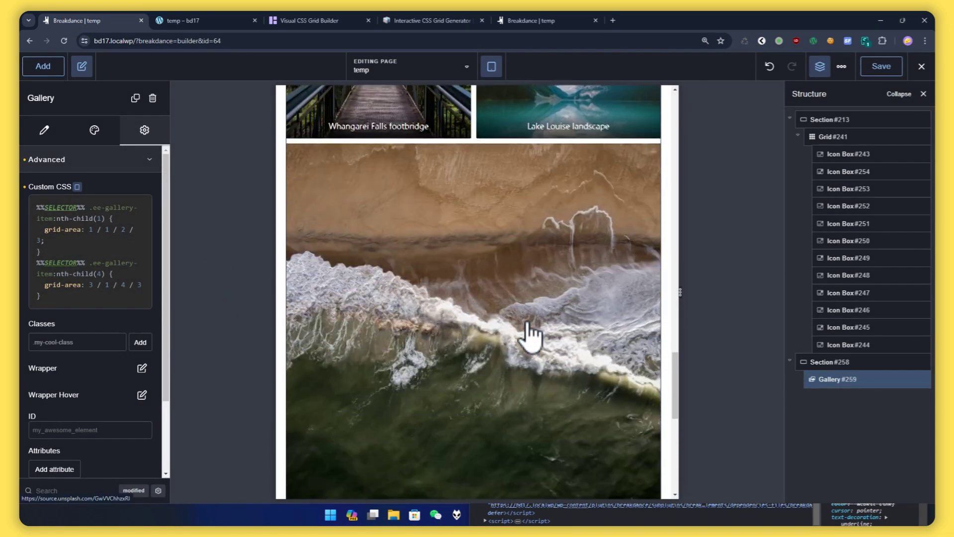
scroll(511, 273, "up", 10)
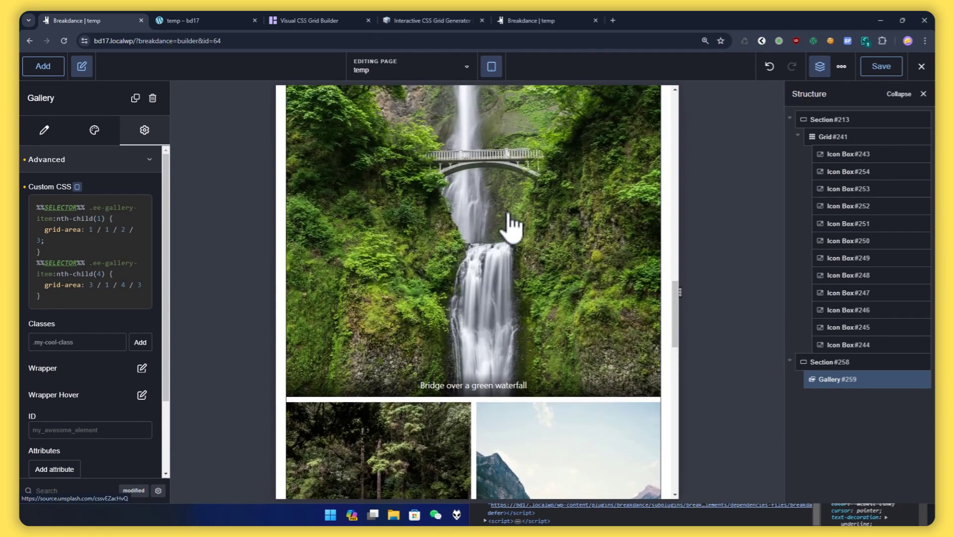
scroll(564, 272, "down", 10)
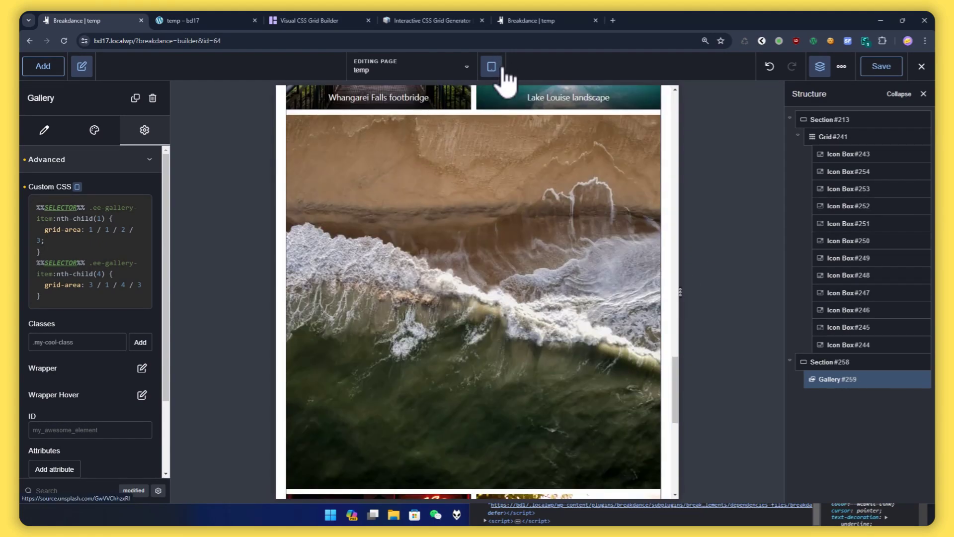
Check the Gallery's custom CSS at the Phone Portrait breakpoint, and copy all of its Desktop custom CSS.
left_click(503, 69)
left_click(530, 221)
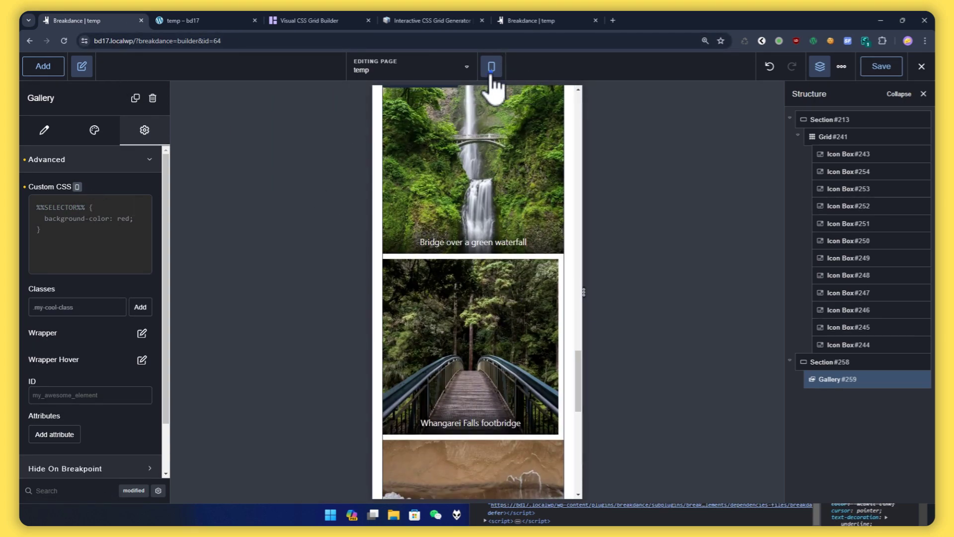
left_click(491, 66)
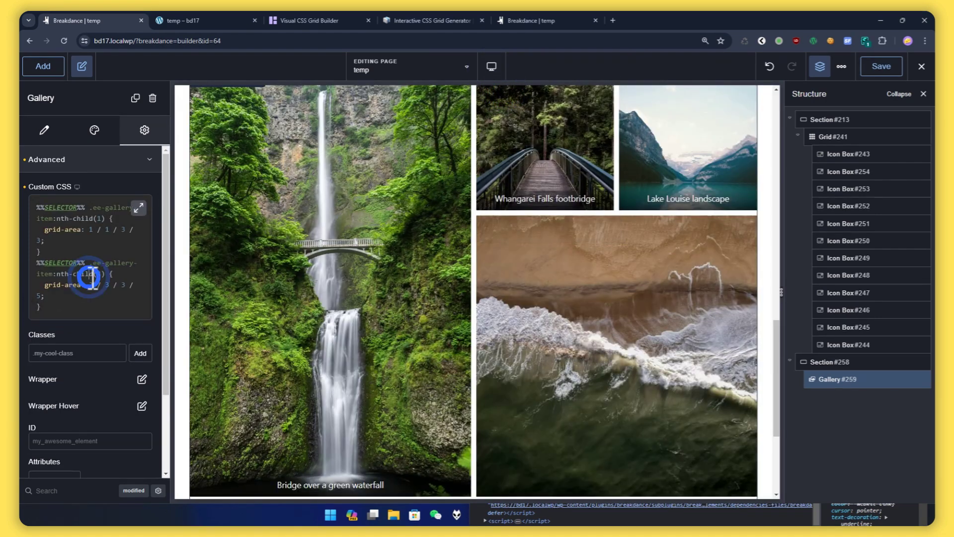
key("ctrl+a")
key("ctrl+c")
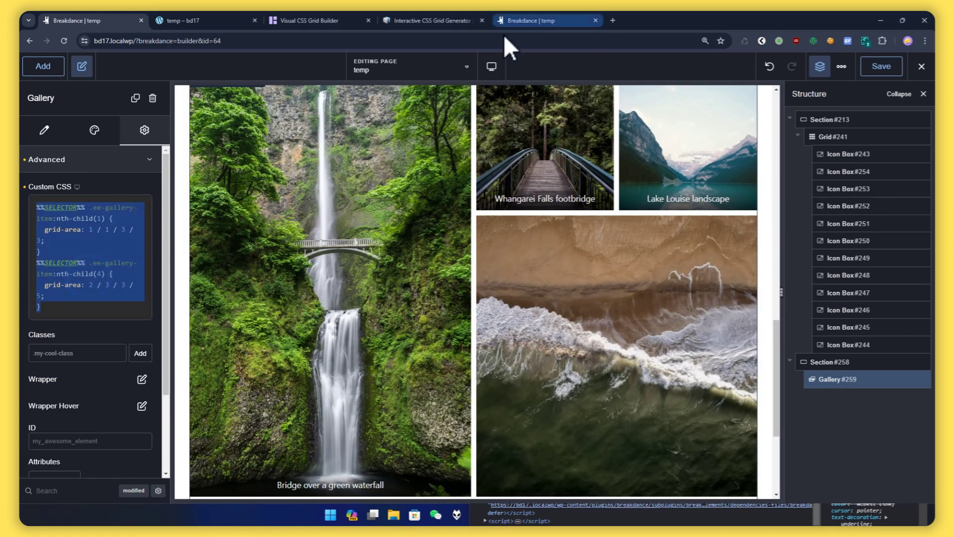
Paste the copied Desktop rules over the Gallery's placeholder custom CSS at the Phone Portrait breakpoint, using the expanded CSS editor.
left_click(492, 72)
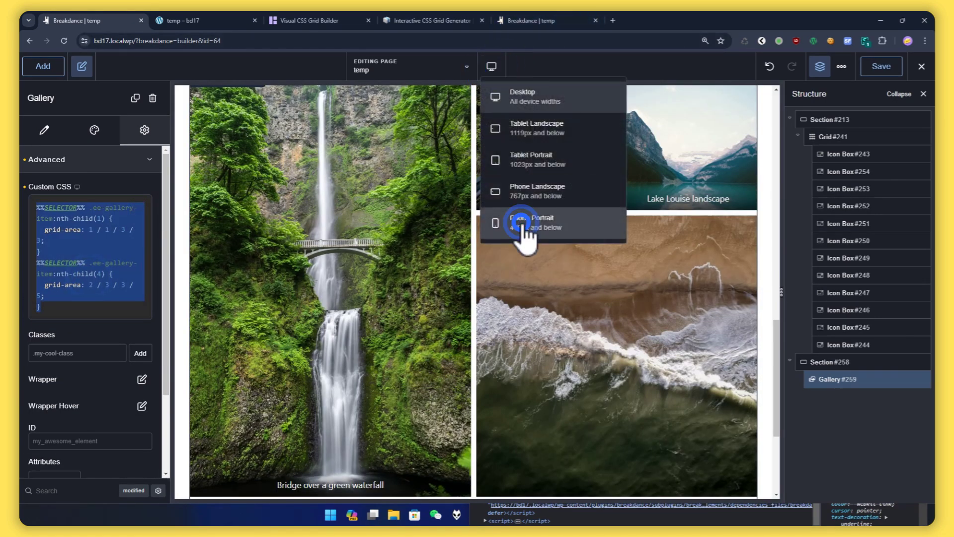
left_click(522, 228)
left_click(143, 215)
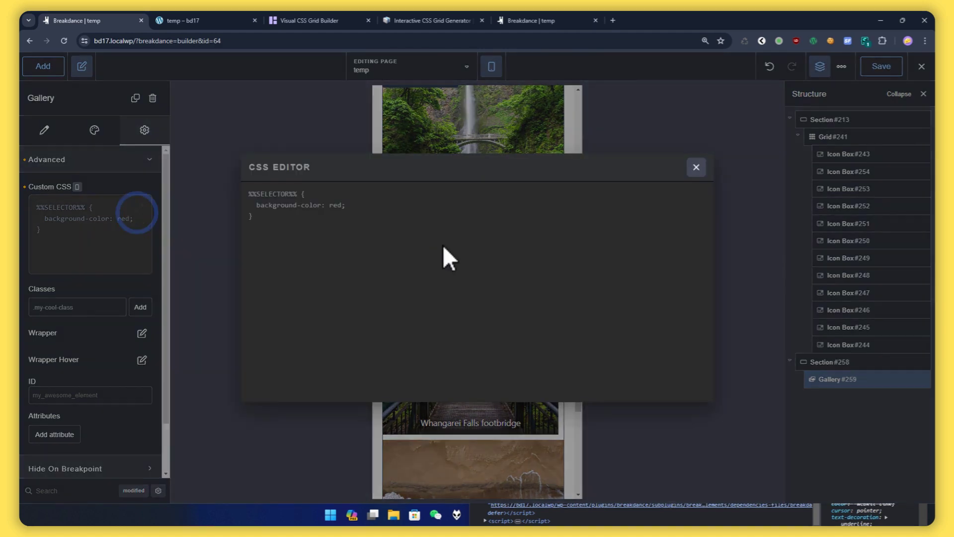
key("ctrl+a")
key("ctrl+v")
Set grid-area to auto in both the nth-child(1) and nth-child(4) phone rules, and close the CSS editor.
left_click(348, 204)
left_click_drag(357, 205, 303, 209)
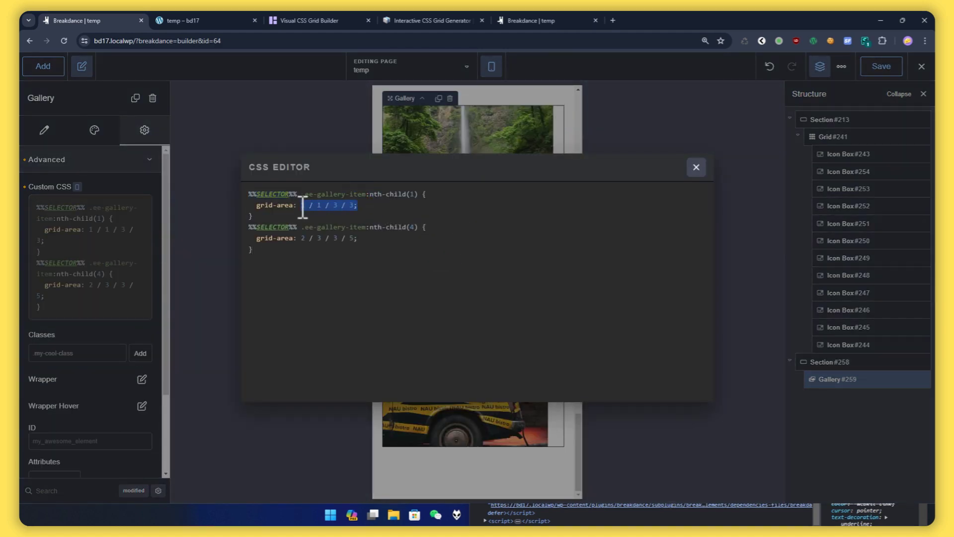
type("auto")
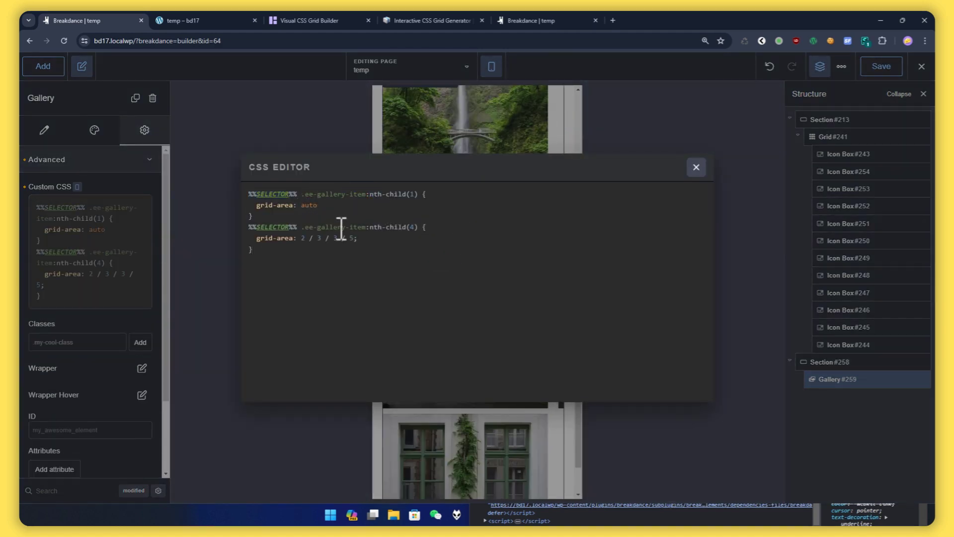
left_click_drag(363, 239, 301, 242)
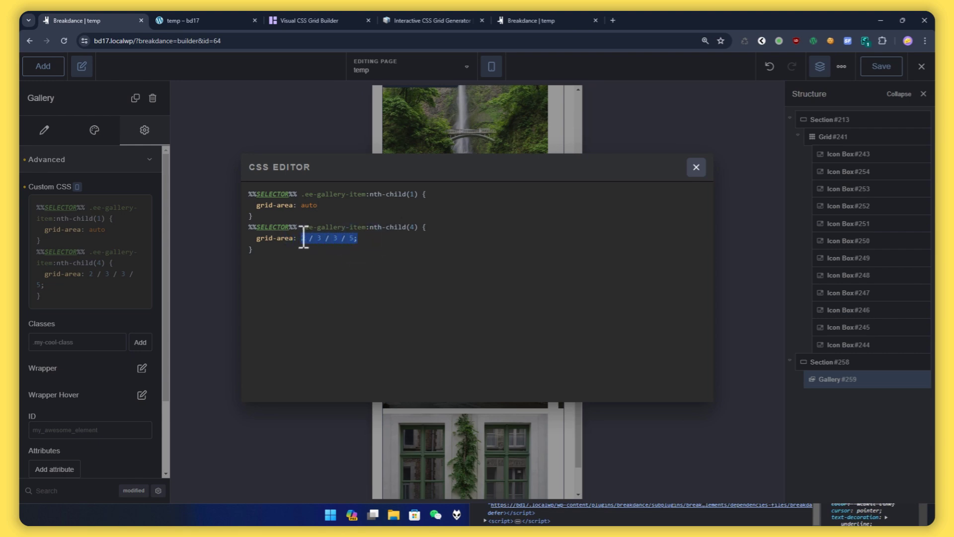
type("auto")
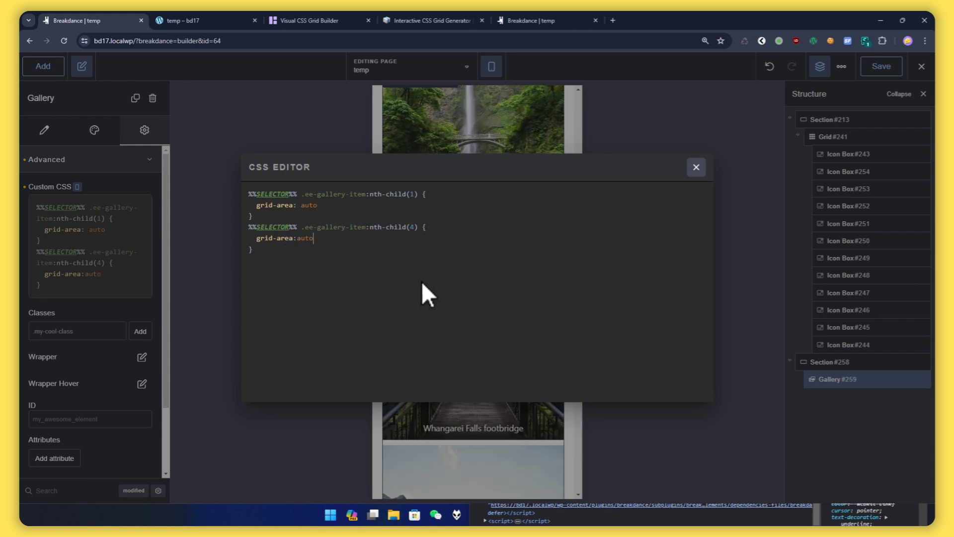
left_click(697, 167)
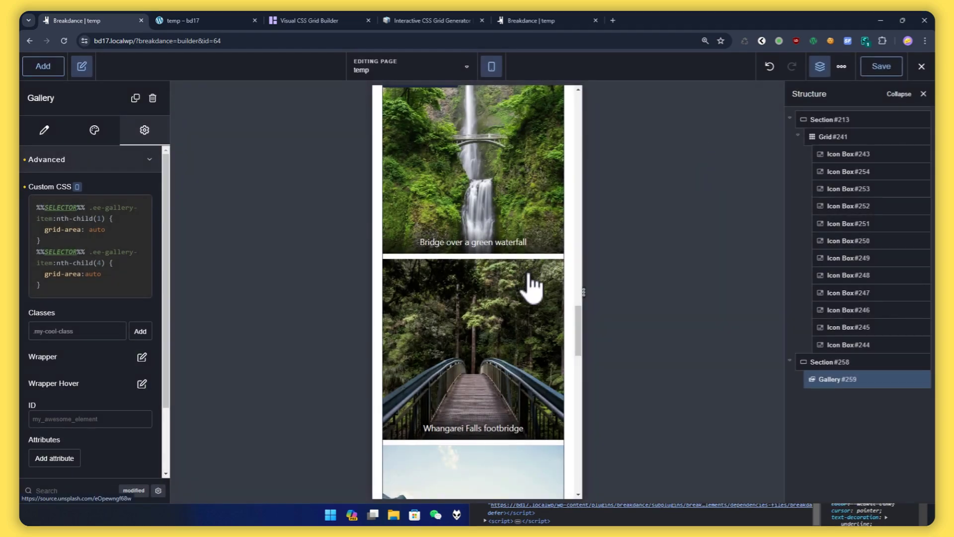
Review the gallery at phone width, widen the preview canvas back to desktop size, and look over the gallery and Fancy Grid cards.
scroll(529, 284, "up", 10)
scroll(519, 275, "down", 10)
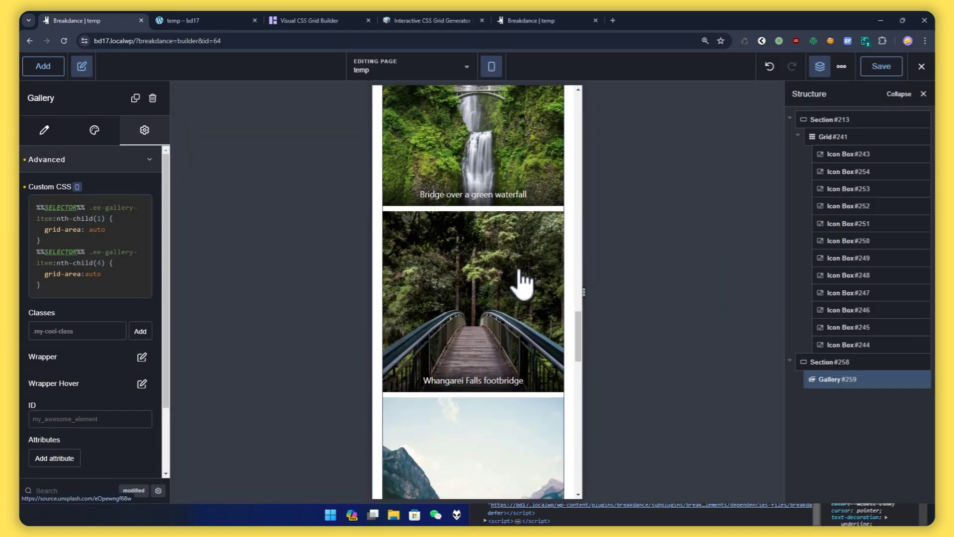
left_click_drag(585, 294, 685, 292)
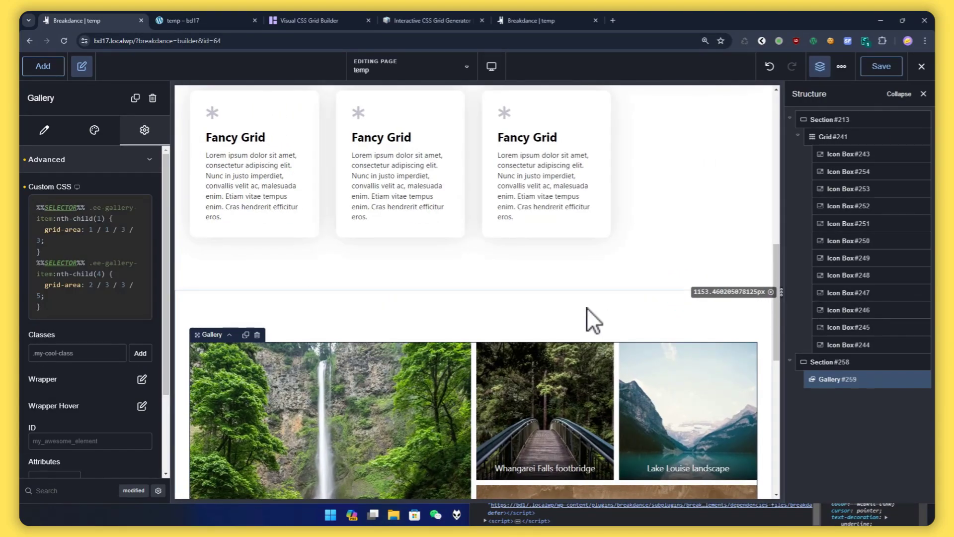
scroll(594, 319, "down", 5)
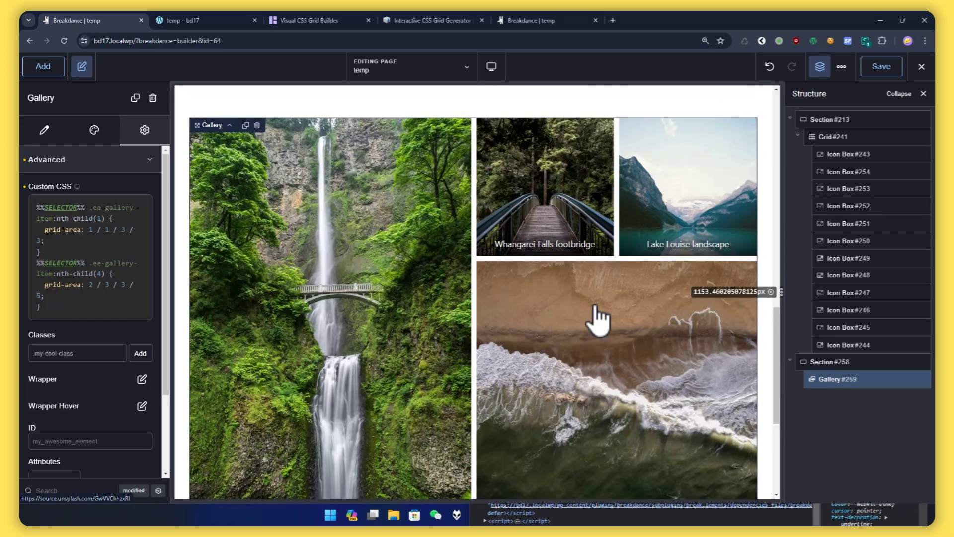
scroll(597, 320, "up", 4)
scroll(586, 315, "down", 5)
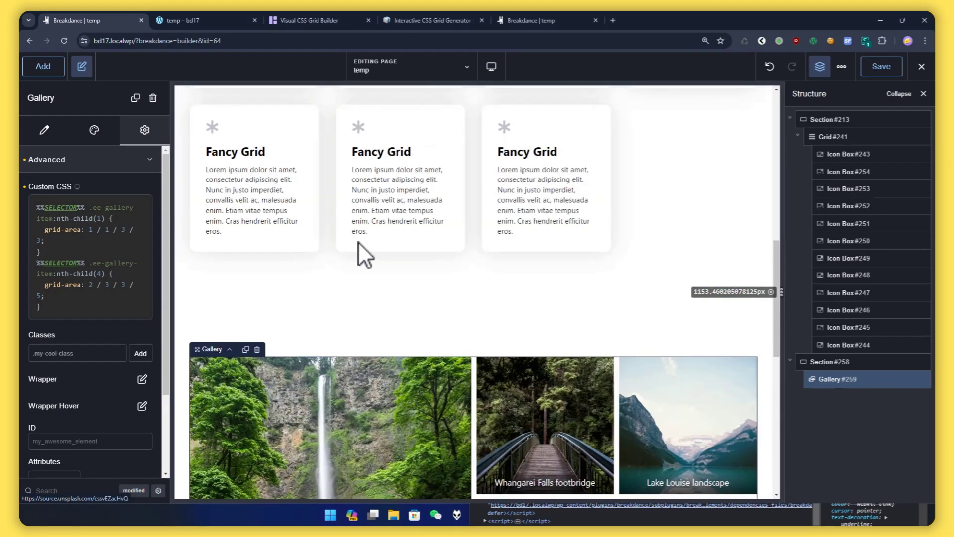
scroll(358, 246, "up", 5)
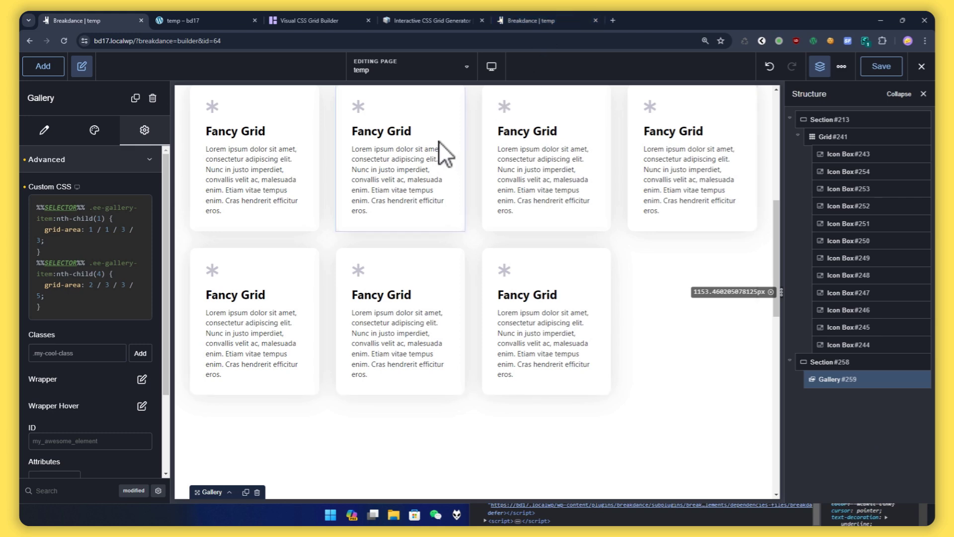
Switch to the Breakdance builder tab containing the Post List, look over its list settings, and save the page.
left_click(562, 19)
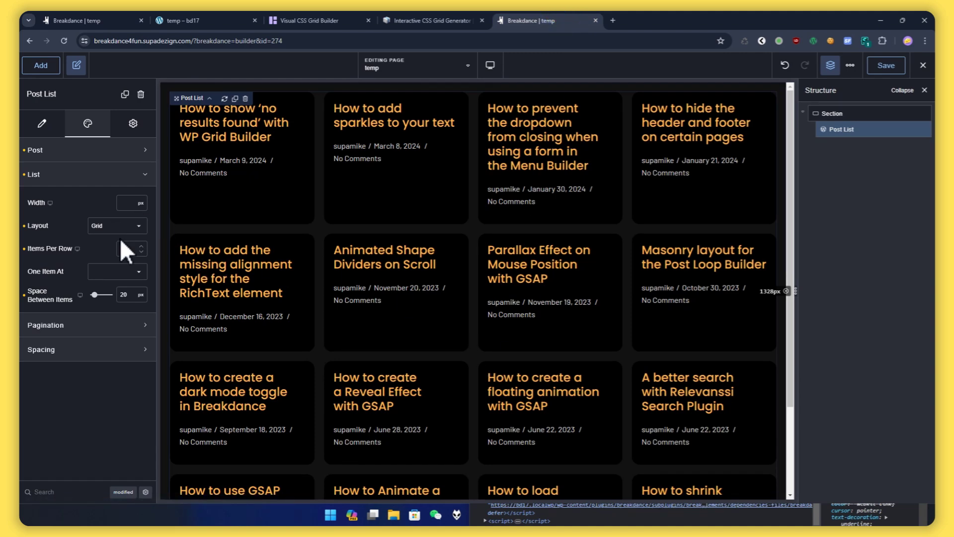
scroll(503, 208, "down", 2)
scroll(447, 224, "up", 2)
left_click(886, 65)
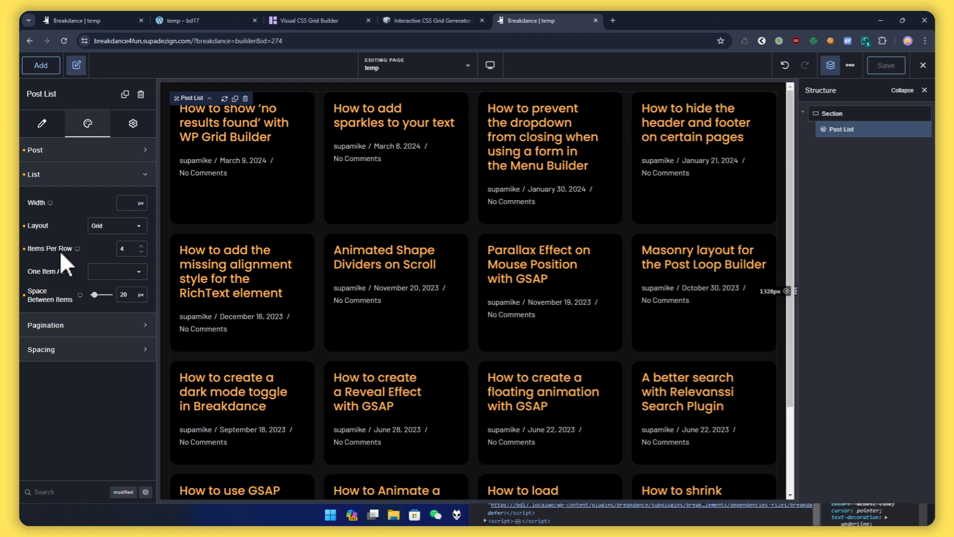
Check the Post List's items per row at the Tablet Portrait and Phone Portrait breakpoints, and return to Desktop.
left_click(78, 280)
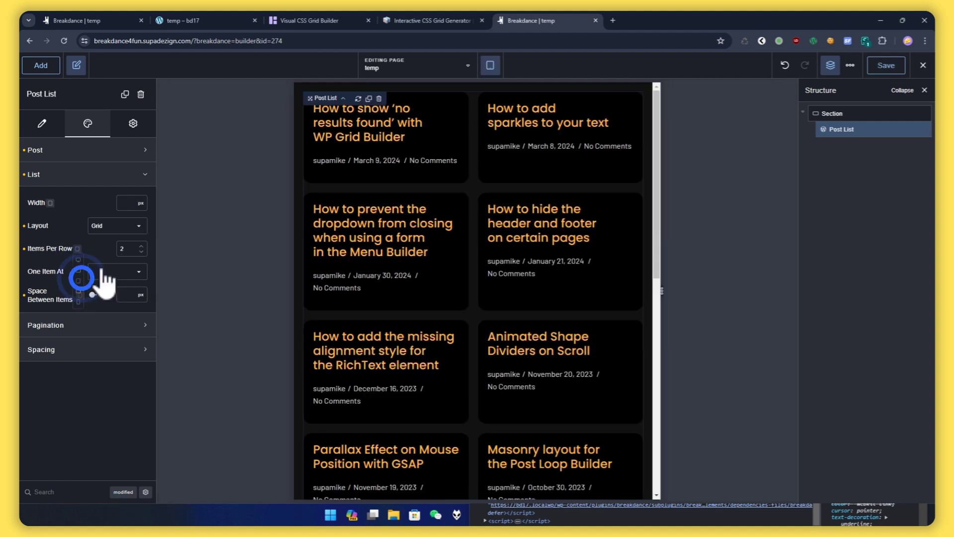
left_click(78, 301)
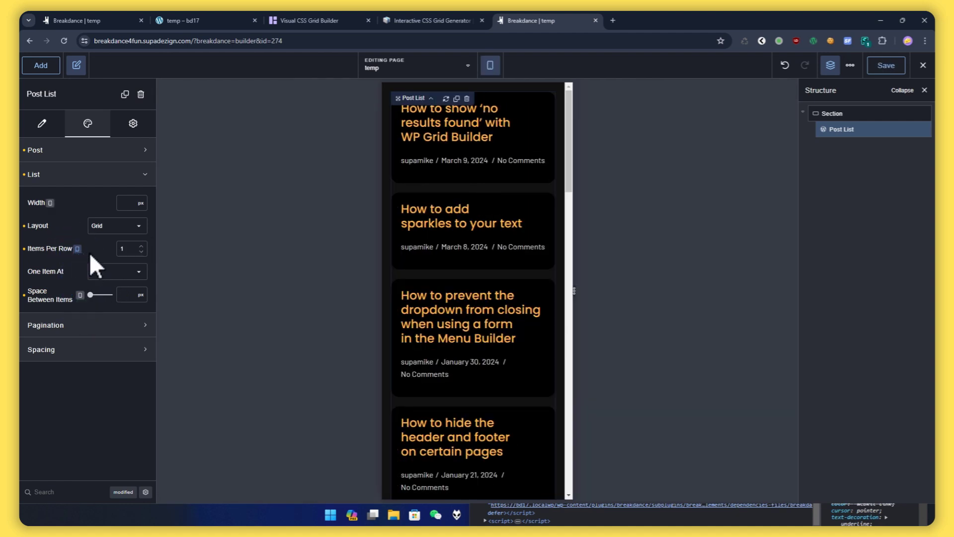
left_click(77, 249)
left_click(81, 260)
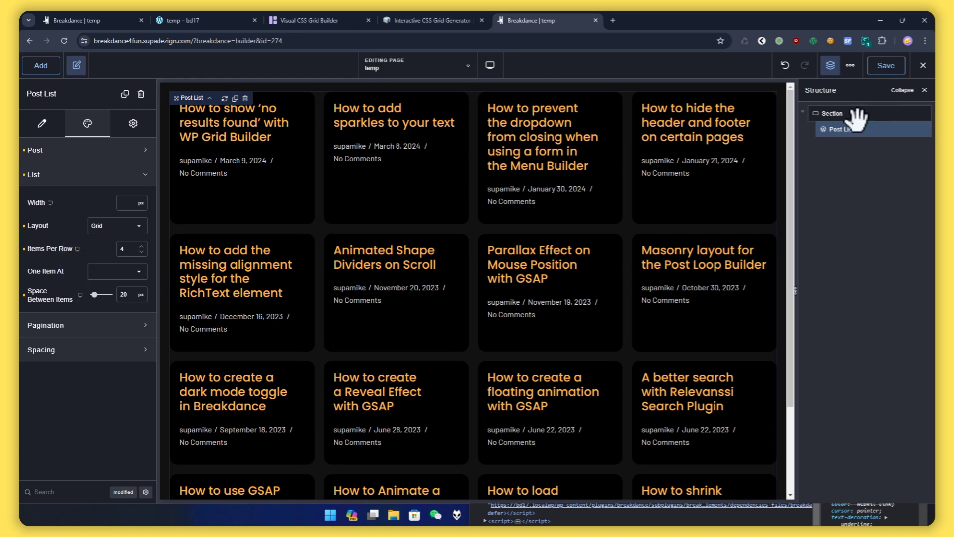
Open the Post List page's front end in a new browser tab.
mouse_move(923, 65)
left_click(897, 89)
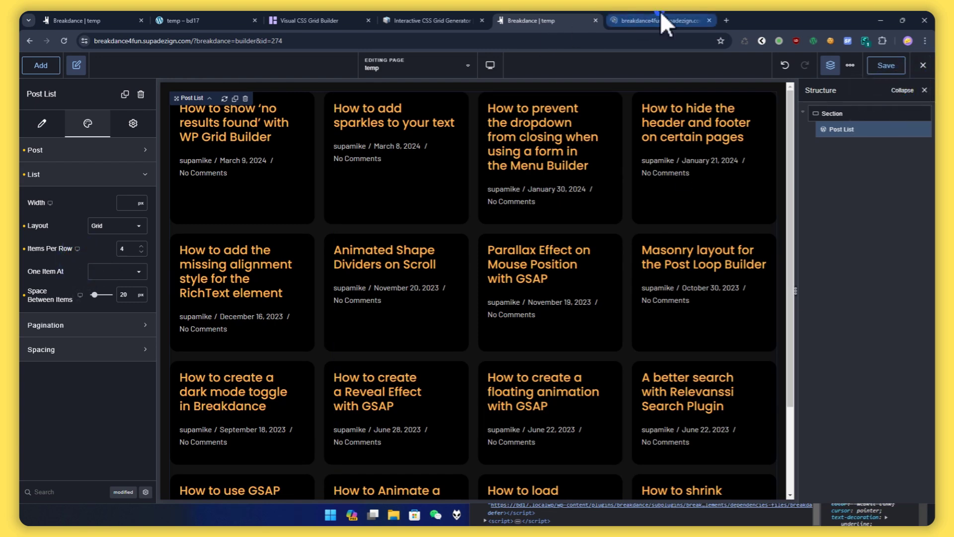
left_click(646, 20)
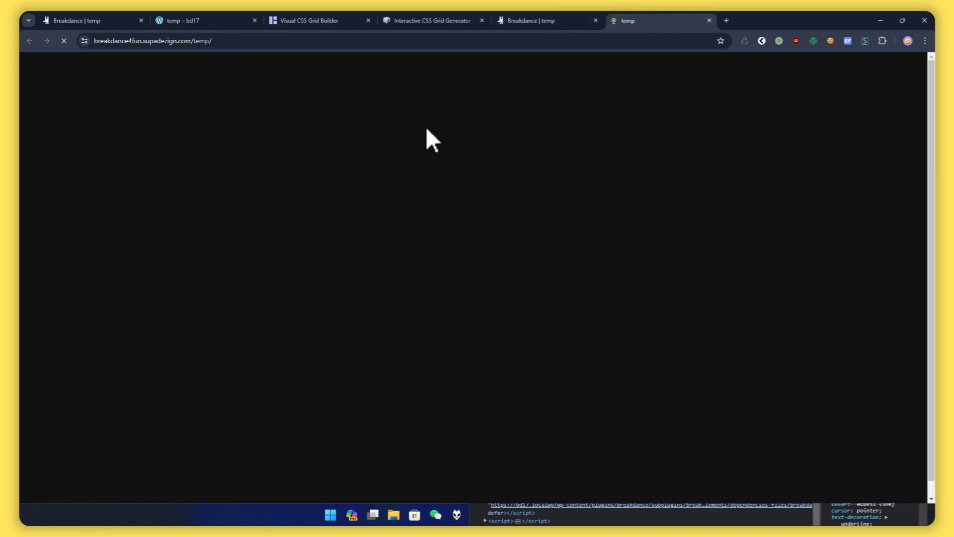
Return to the gallery page in Breakdance, select the Gallery, and copy all of its Desktop custom CSS.
left_click(62, 14)
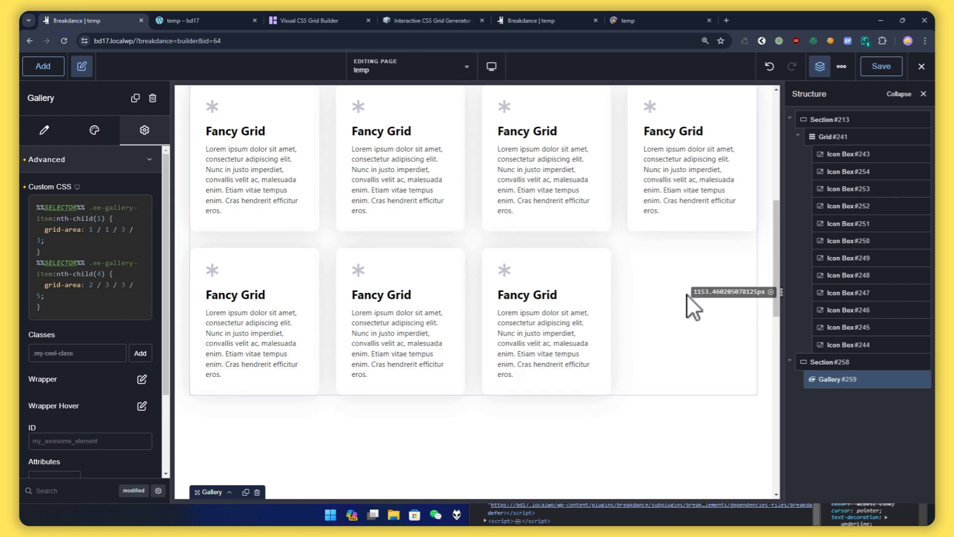
left_click(845, 385)
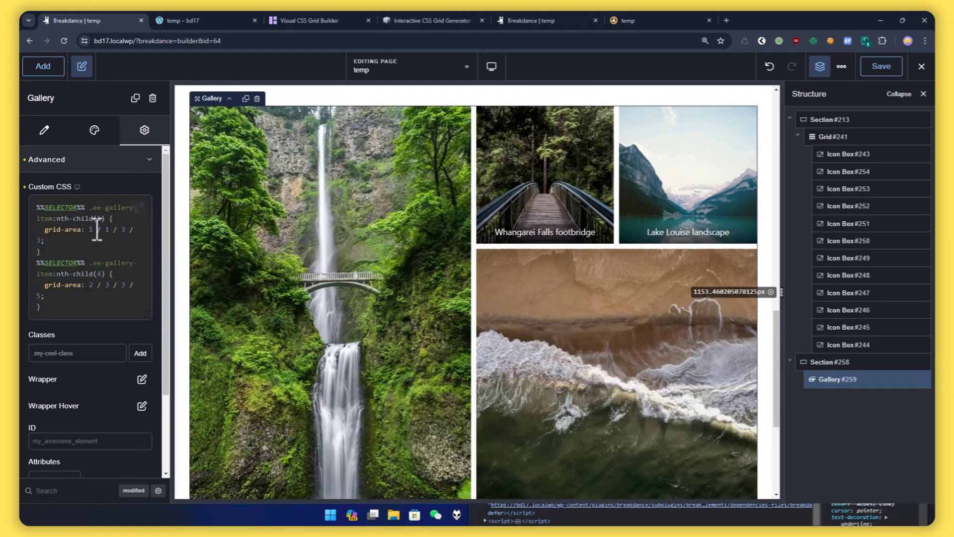
left_click(77, 230)
key("ctrl+a")
key("ctrl+c")
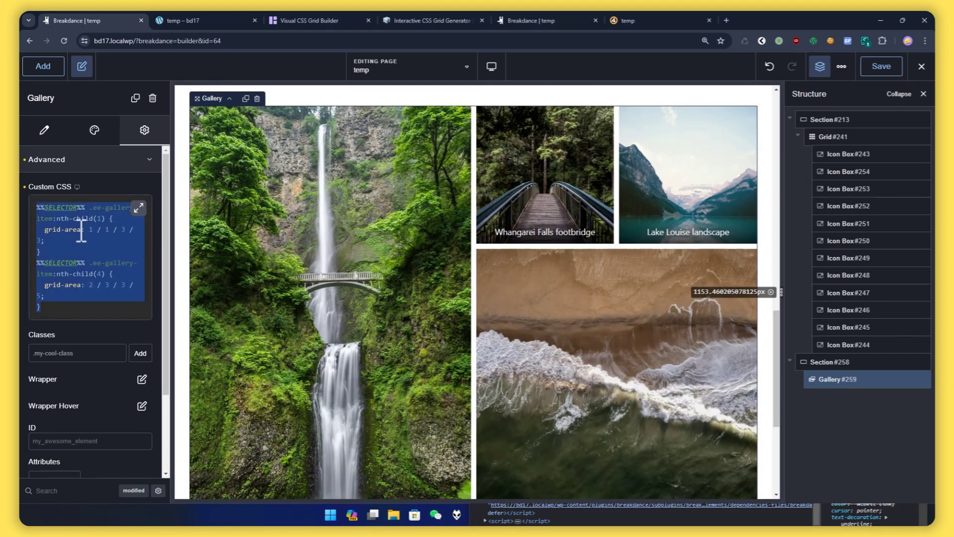
Inspect the post grid on the front-end page in DevTools to identify the class of the individual post articles.
left_click(645, 19)
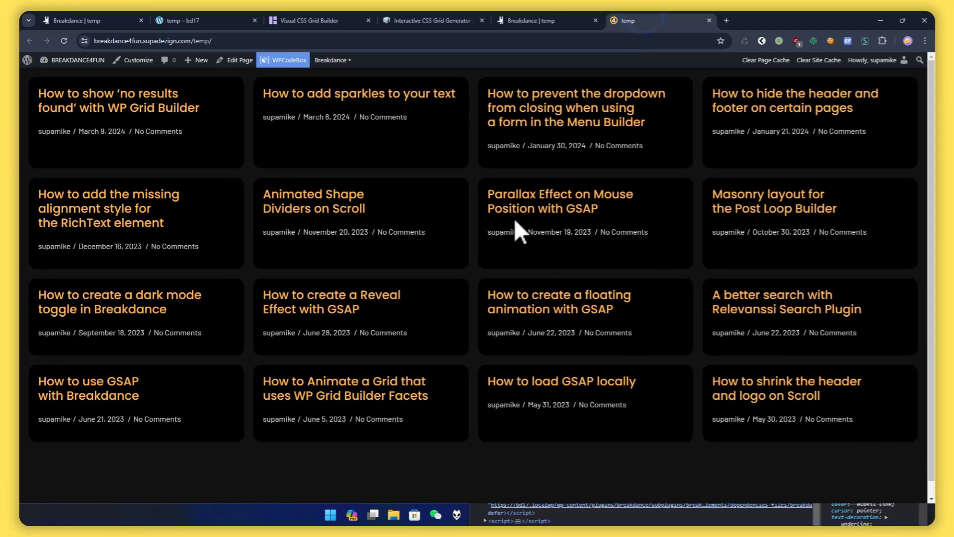
right_click(354, 122)
left_click(404, 366)
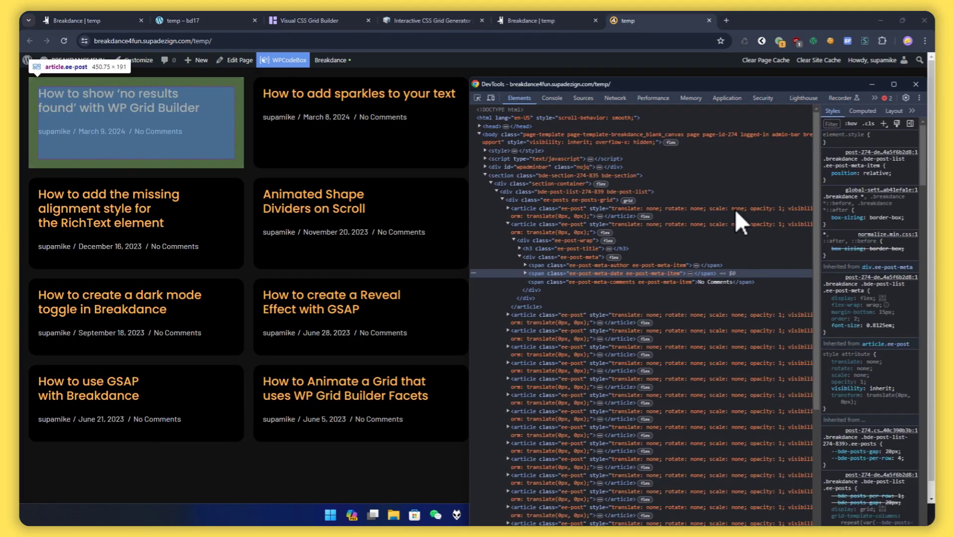
left_click(508, 224)
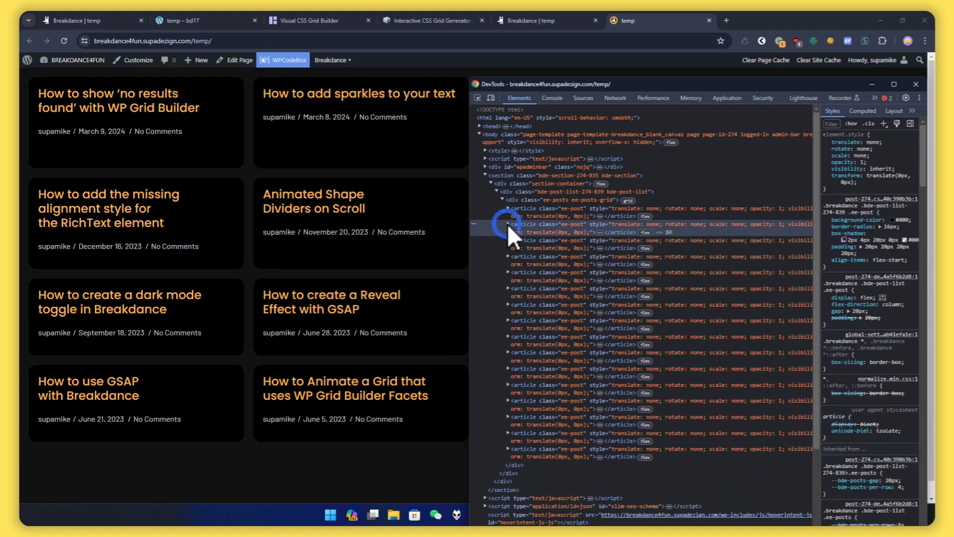
left_click(568, 210)
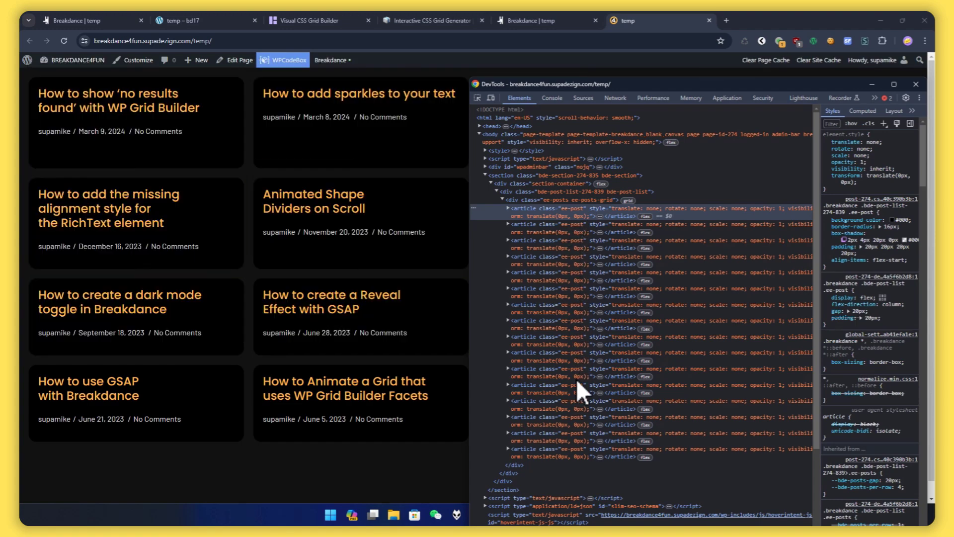
Replace the Post List's Desktop custom CSS with the copied gallery rules in the expanded CSS editor.
left_click(565, 15)
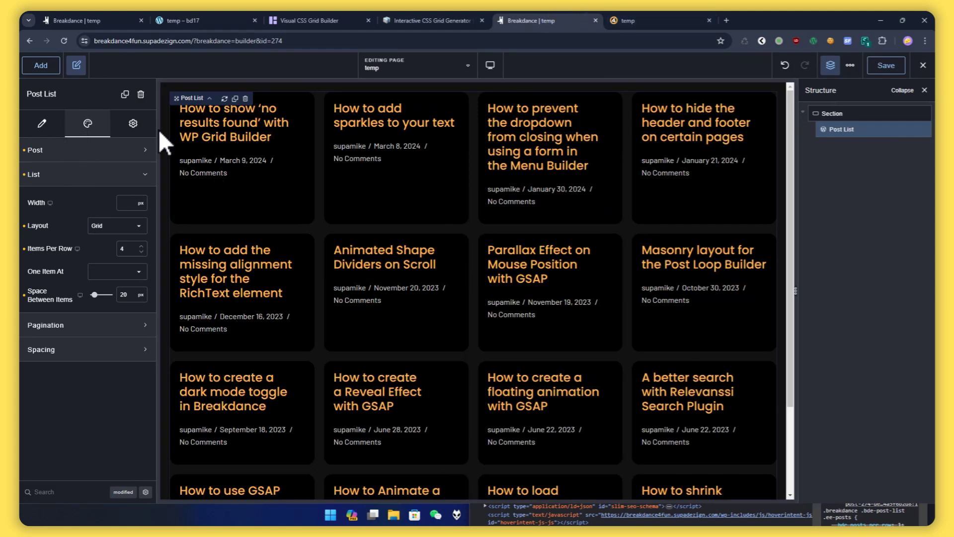
left_click(133, 123)
left_click(88, 150)
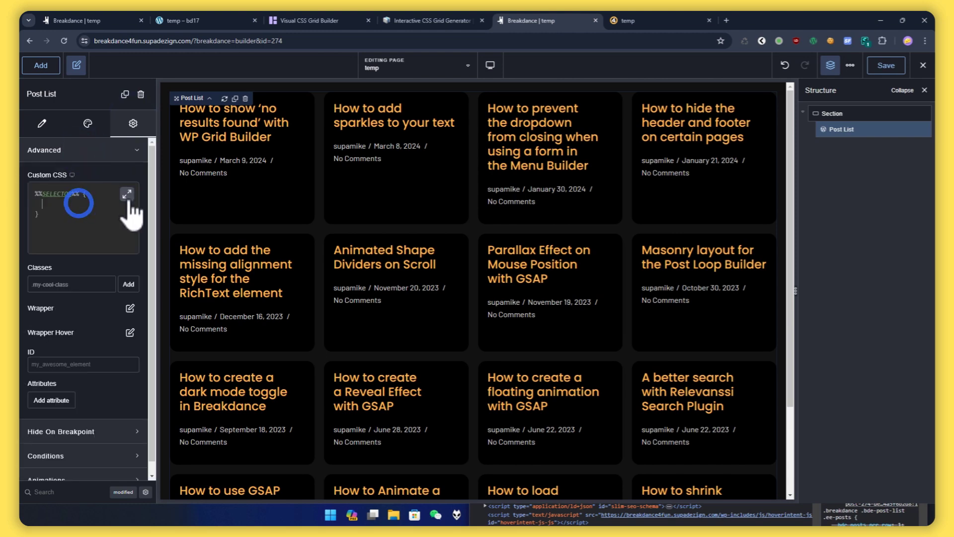
left_click(127, 194)
key("ctrl+a")
key("ctrl+v")
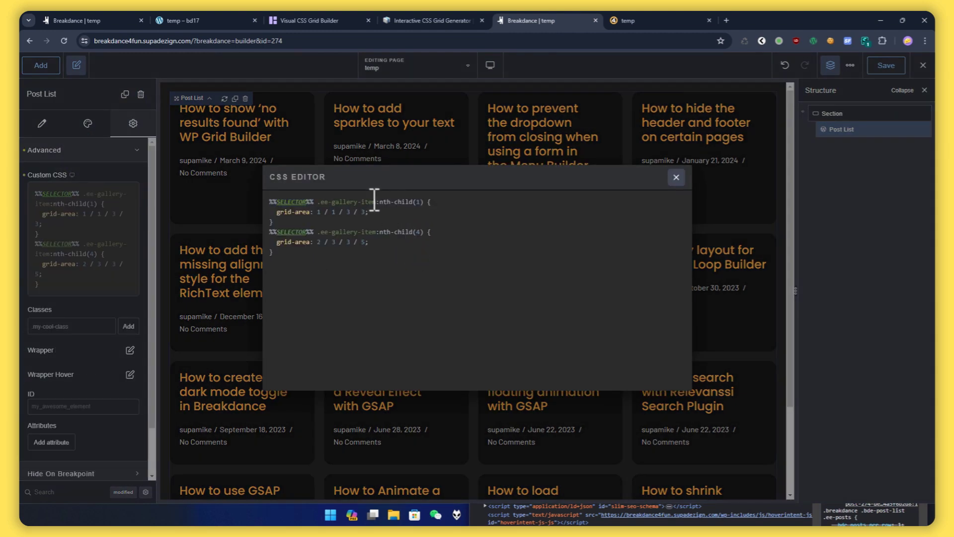
Change the class in both nth-child selectors of the Post List's Desktop custom CSS to .ee-post and close the expanded editor.
left_click_drag(377, 201, 338, 201)
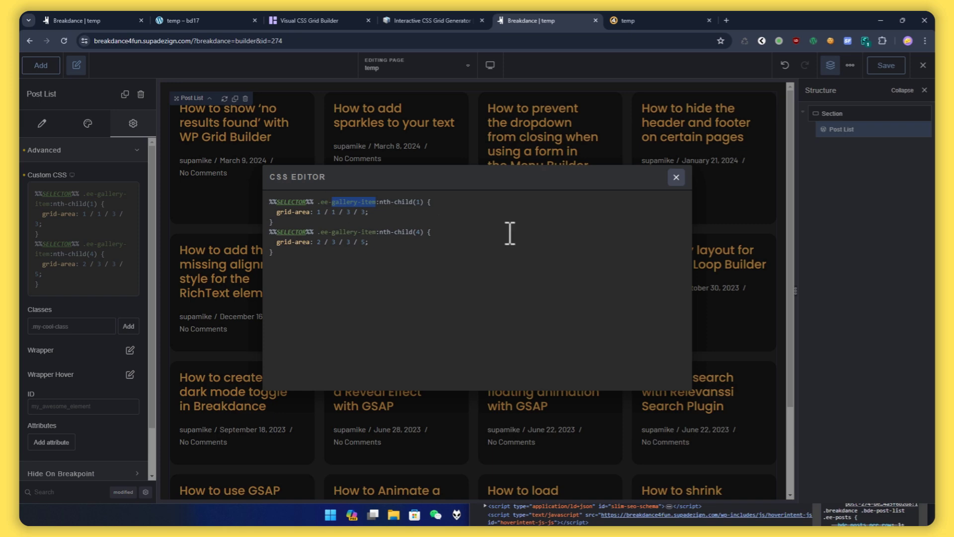
type("post")
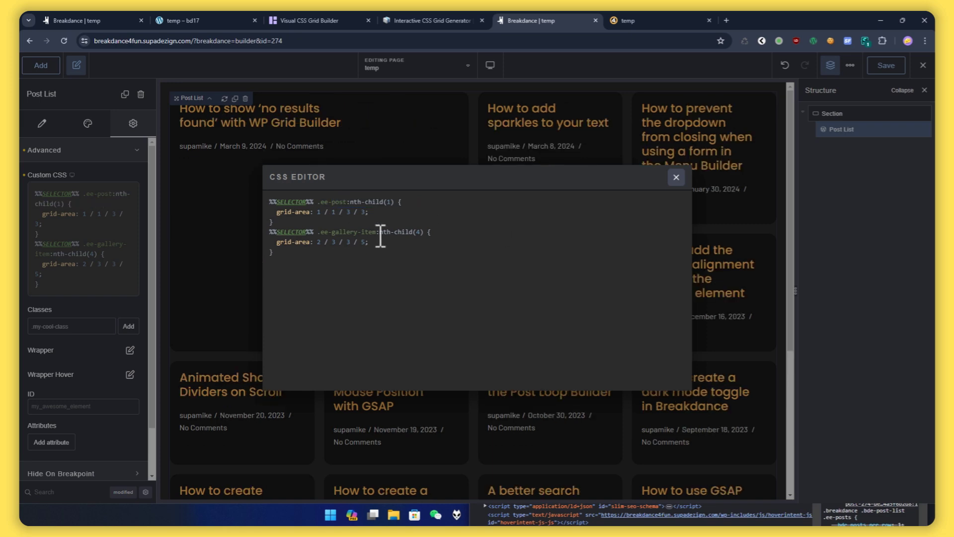
left_click_drag(377, 232, 338, 232)
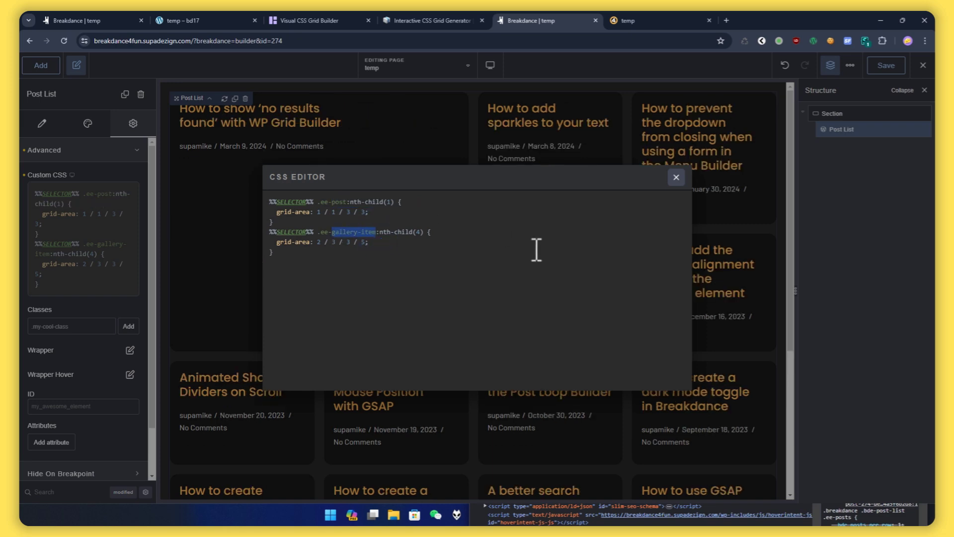
type("post")
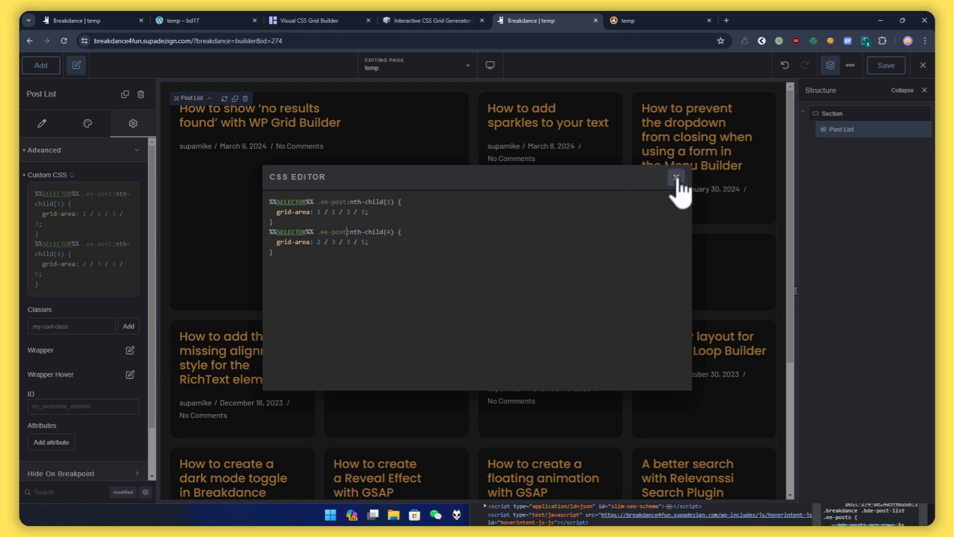
left_click(677, 177)
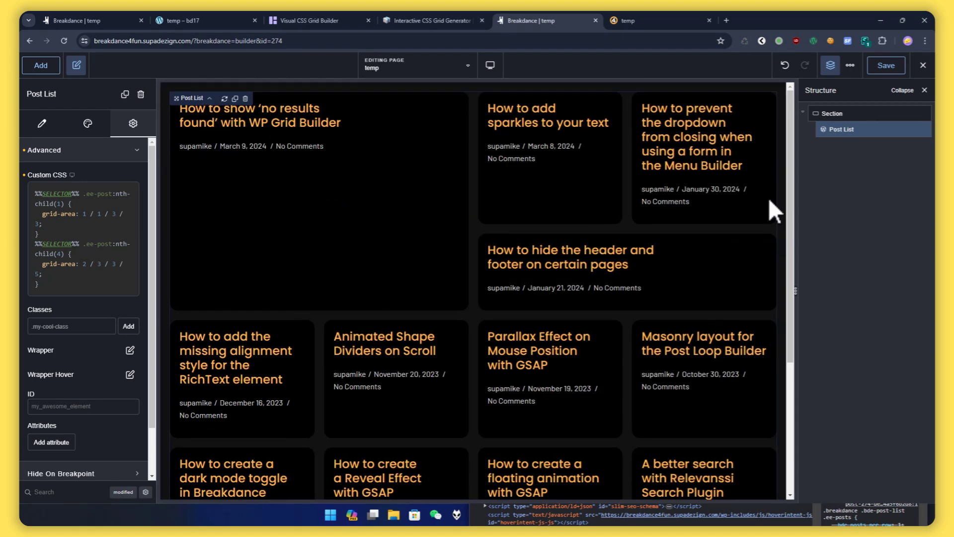
Set the Post List page to Tablet Portrait and copy the Gallery's Tablet Portrait custom CSS from the gallery page.
left_click(489, 65)
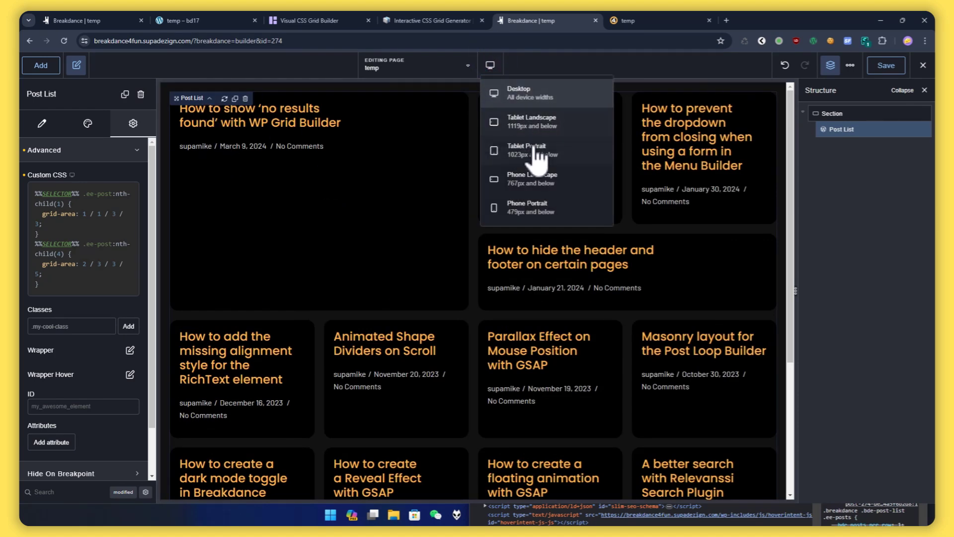
left_click(536, 149)
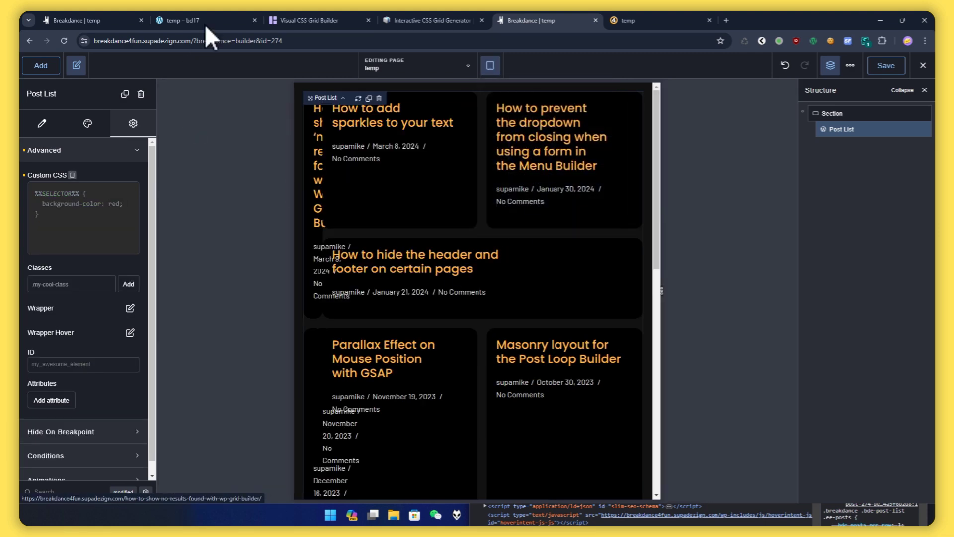
left_click(73, 20)
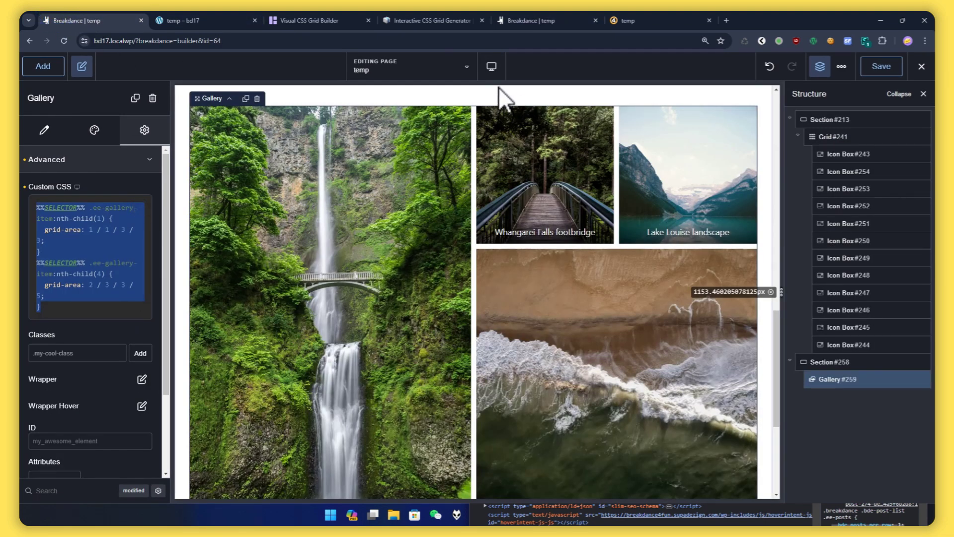
left_click(491, 66)
left_click(520, 160)
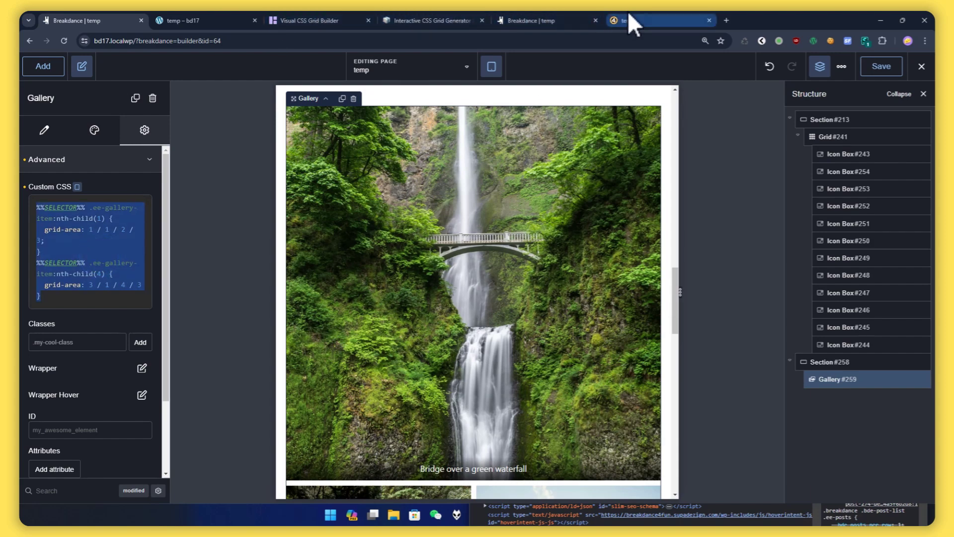
Back on the Post List page, paste the copied gallery rules into the Tablet Portrait custom CSS in the expanded editor.
left_click(572, 18)
left_click(126, 193)
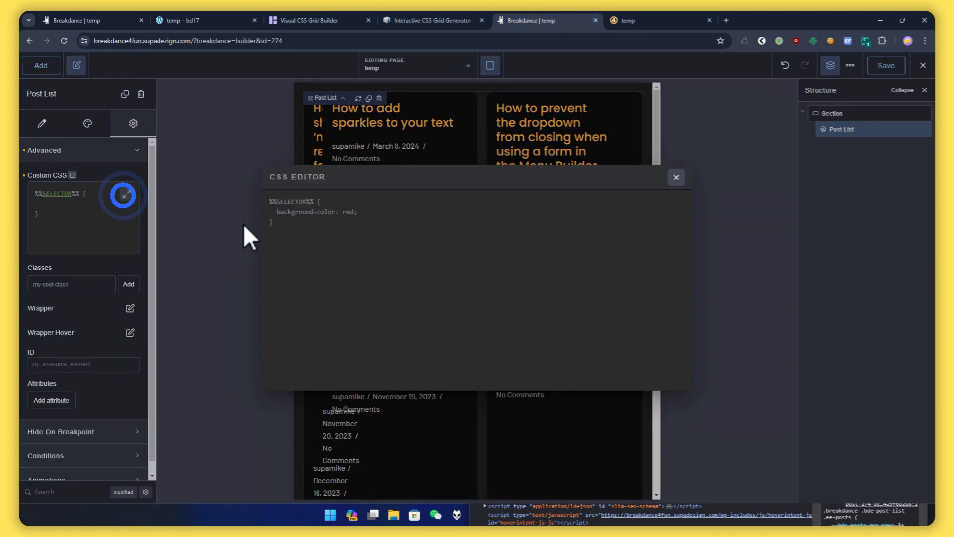
key("ctrl+a")
type("%%SELECTOR%% .ee-gallery-item:nth-child(1) {   grid-area: 1 / 1 / 2 / 3; } %%SELECTOR%% .ee-gallery-item:nth-child(4) {   grid-area: 3 / 1 / 4 / 3 }")
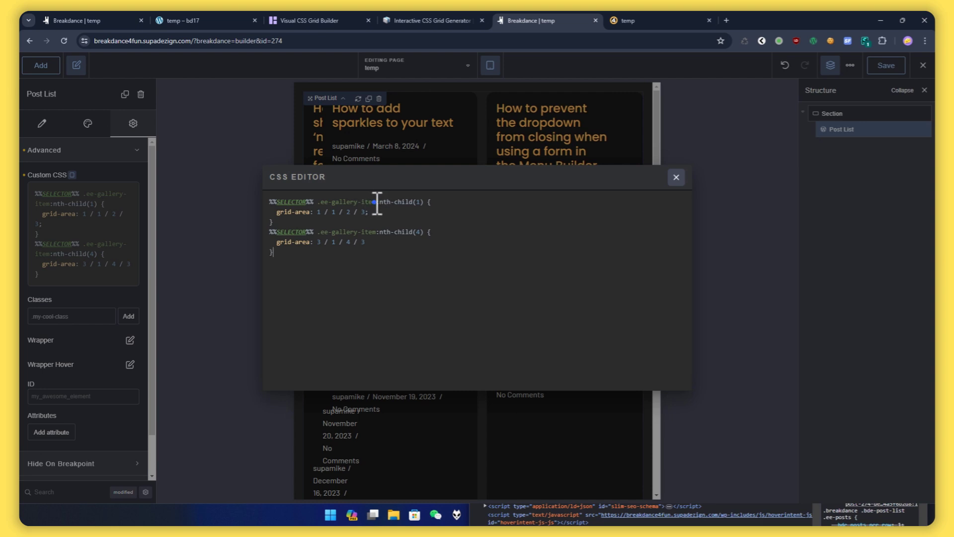
Change both Tablet Portrait selectors from .ee-gallery-item to .ee-post, copy all the rules and close the expanded editor.
left_click_drag(377, 201, 333, 203)
type("post")
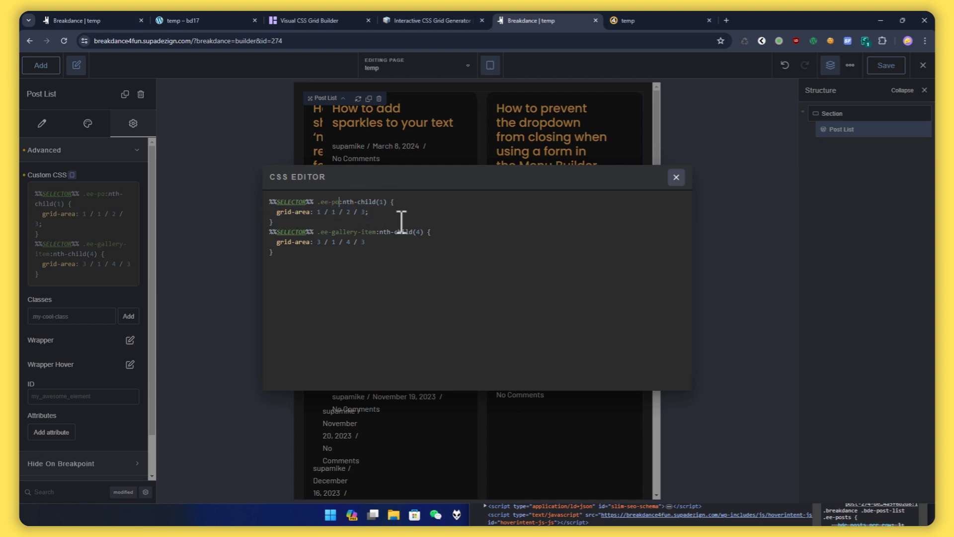
left_click_drag(376, 234, 337, 236)
type("post")
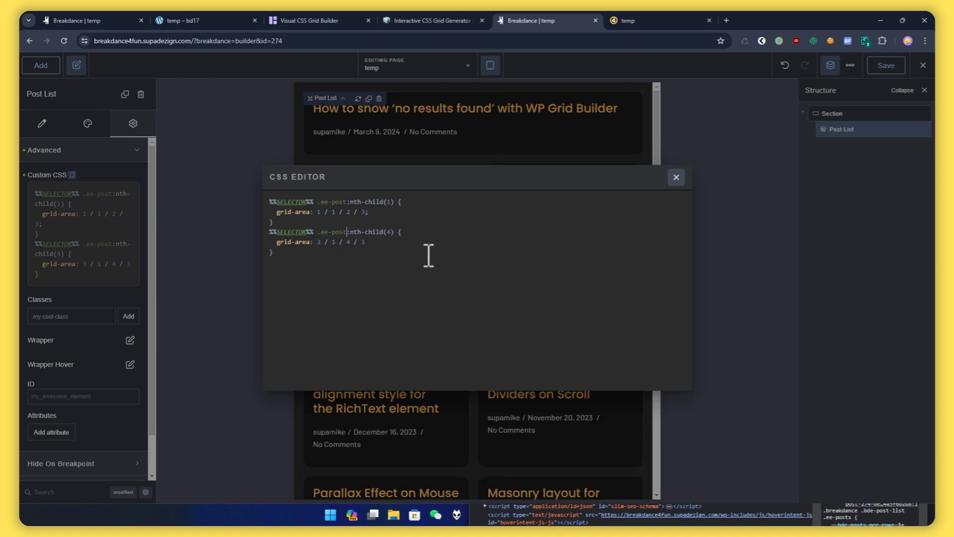
key("ctrl+a")
left_click(675, 178)
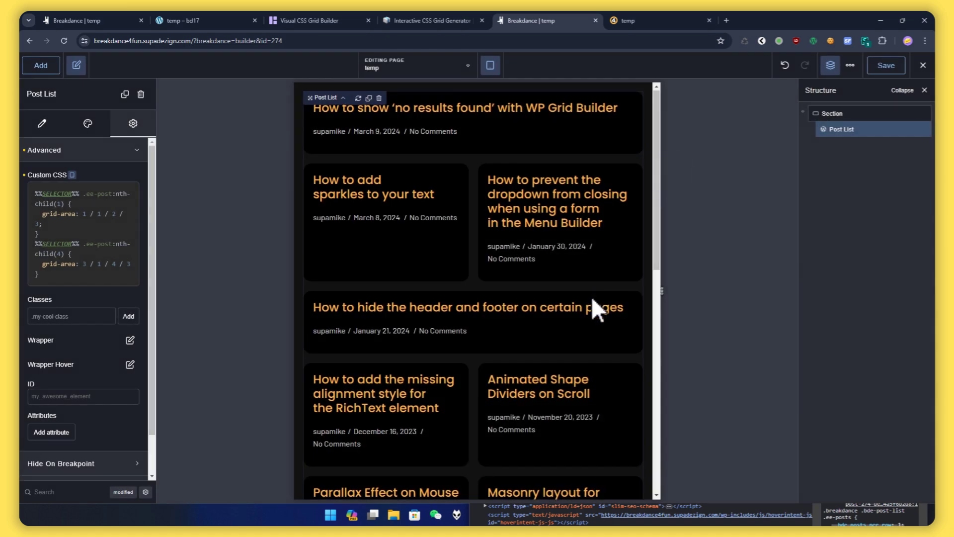
Switch the Post List to the Phone Portrait breakpoint and paste the copied .ee-post rules into its custom CSS.
scroll(592, 297, "down", 5)
scroll(592, 298, "up", 4)
scroll(591, 296, "up", 1)
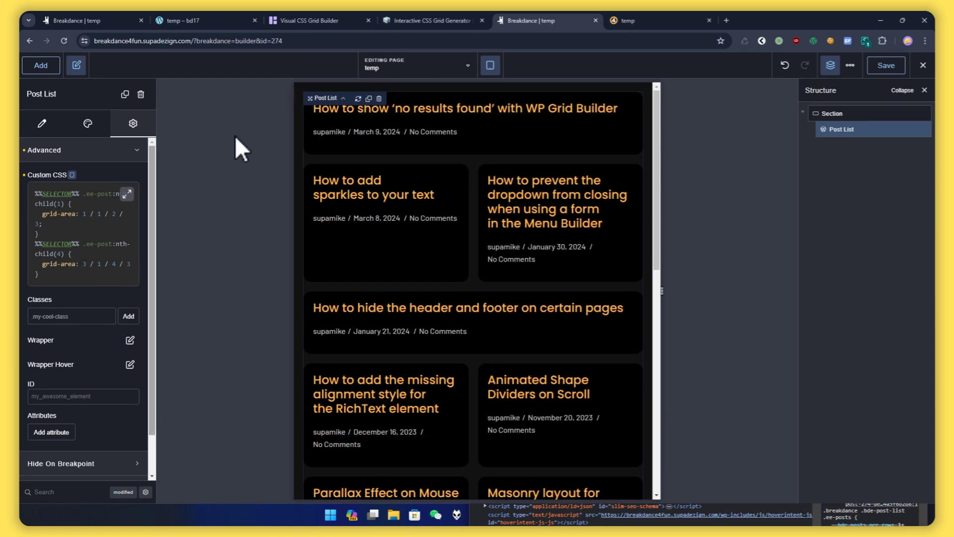
left_click(490, 65)
left_click(518, 211)
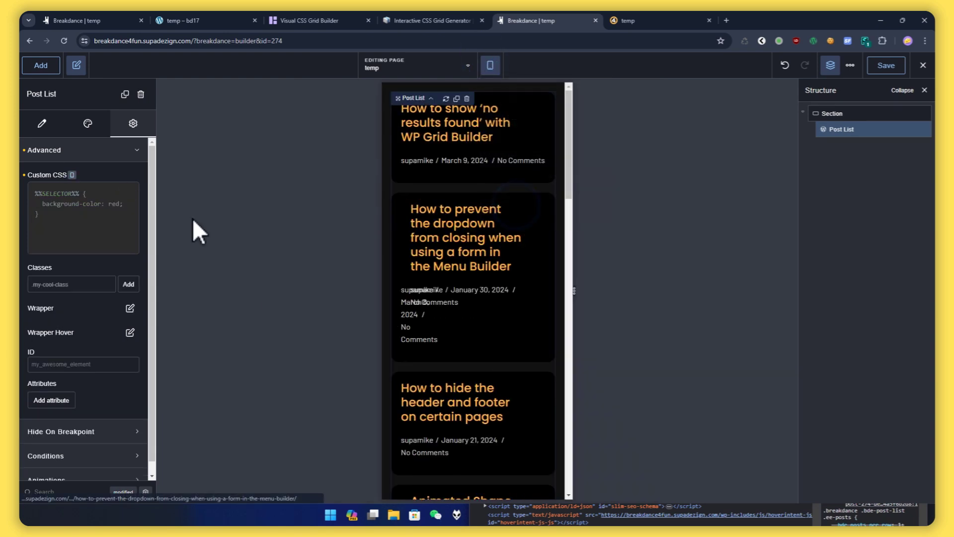
key("ctrl+a")
type("%%SELECTOR%% .ee-post:nth-child(1) {   grid-area: 1 / 1 / 2 / 3; } %%SELECTOR%% .ee-post:nth-child(4) {   grid-area: 3 / 1 / 4 / 3 }")
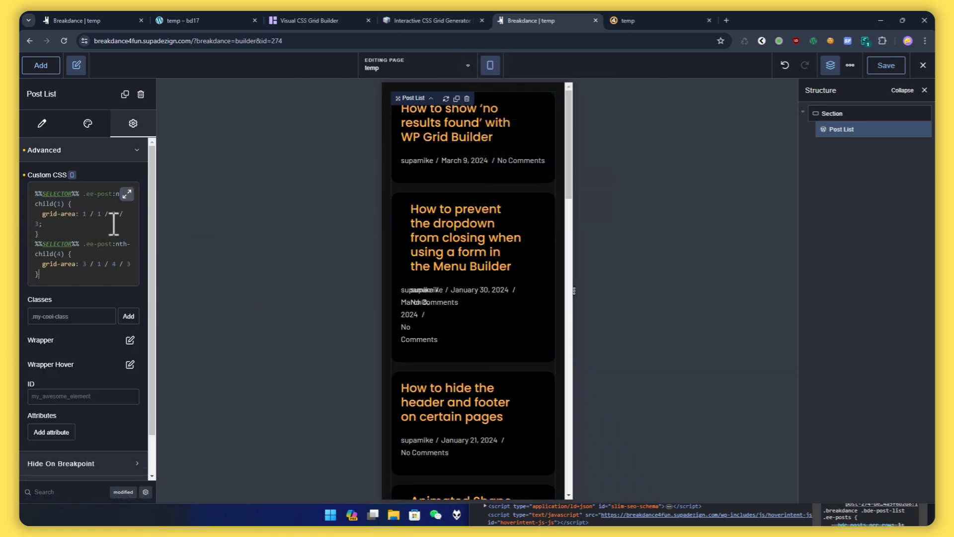
Set grid-area to auto for posts 1 and 4 in the Phone Portrait CSS and widen the preview to desktop width.
left_click_drag(127, 213, 85, 214)
type("auto")
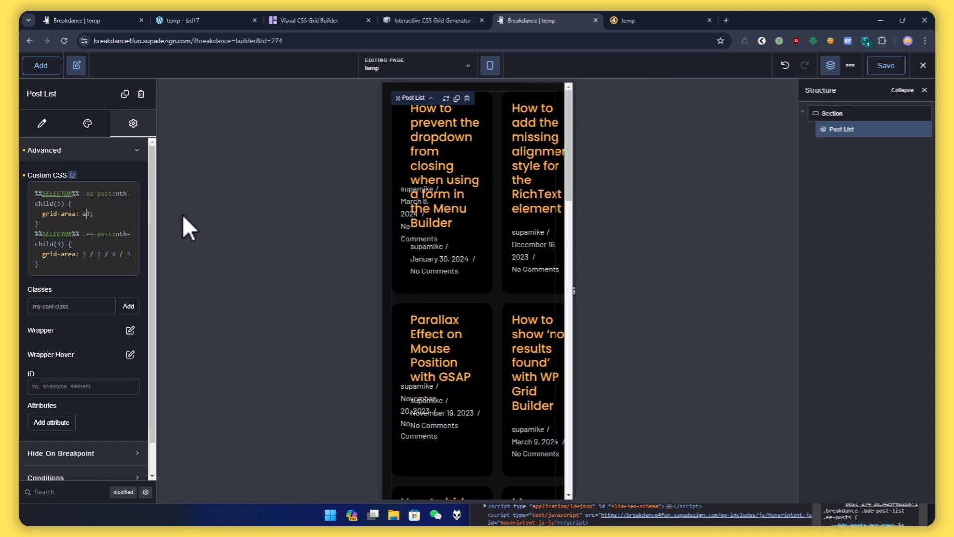
key("Delete")
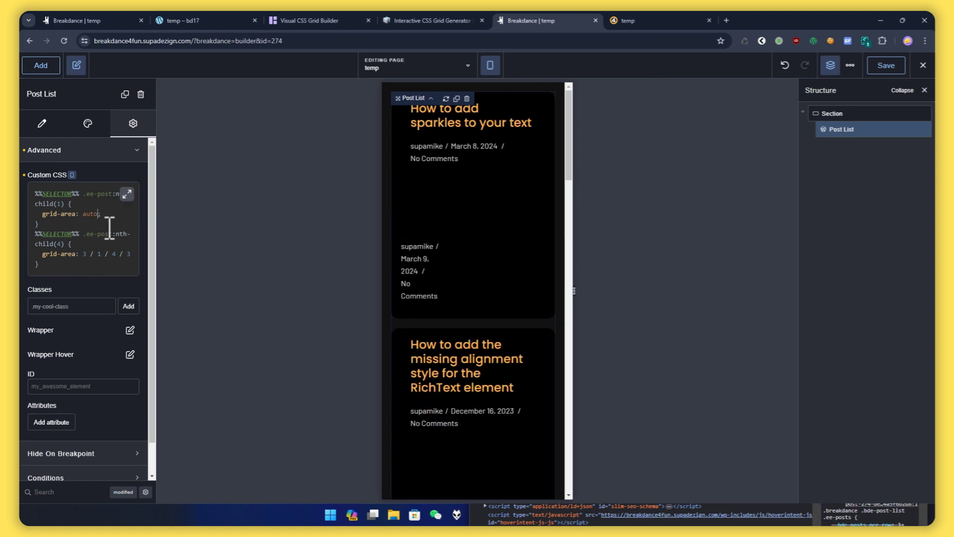
left_click_drag(136, 253, 74, 255)
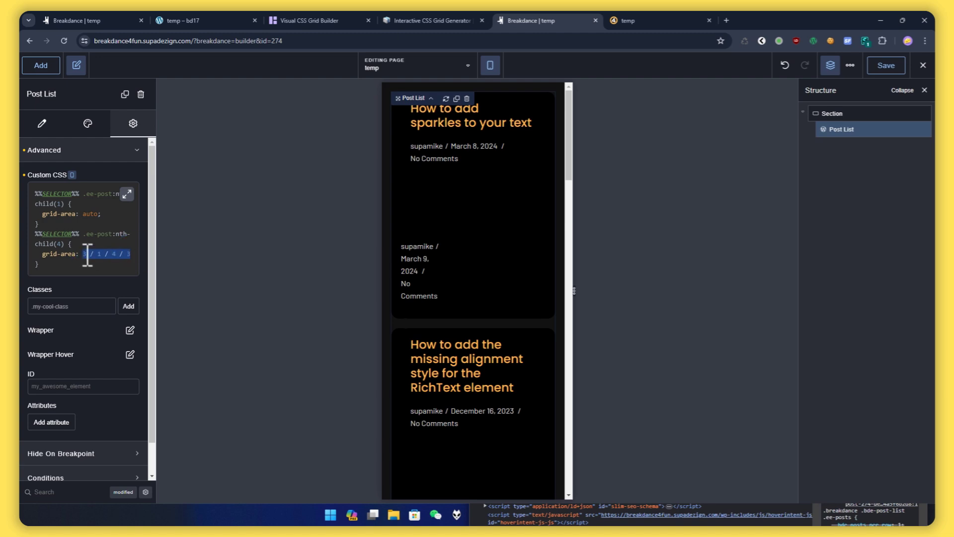
type("auto")
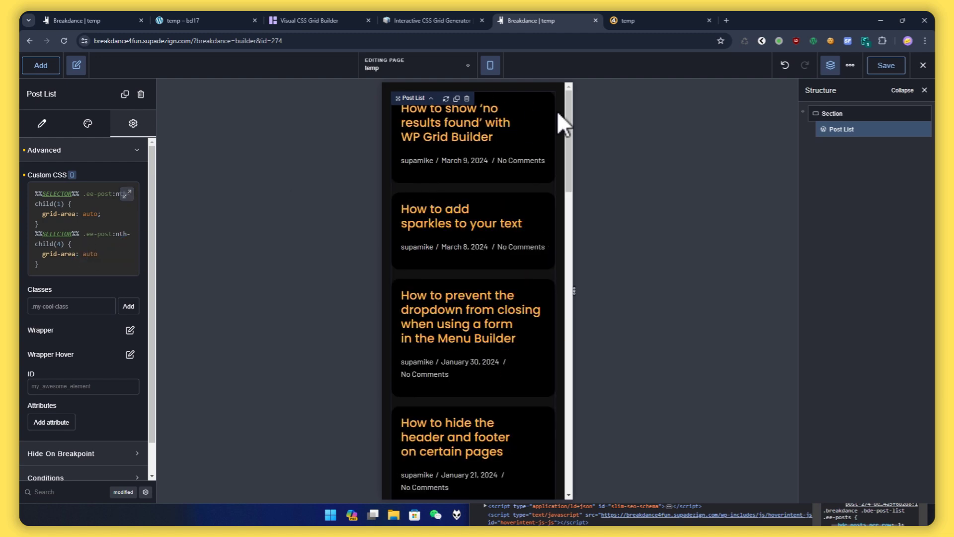
left_click_drag(575, 291, 787, 291)
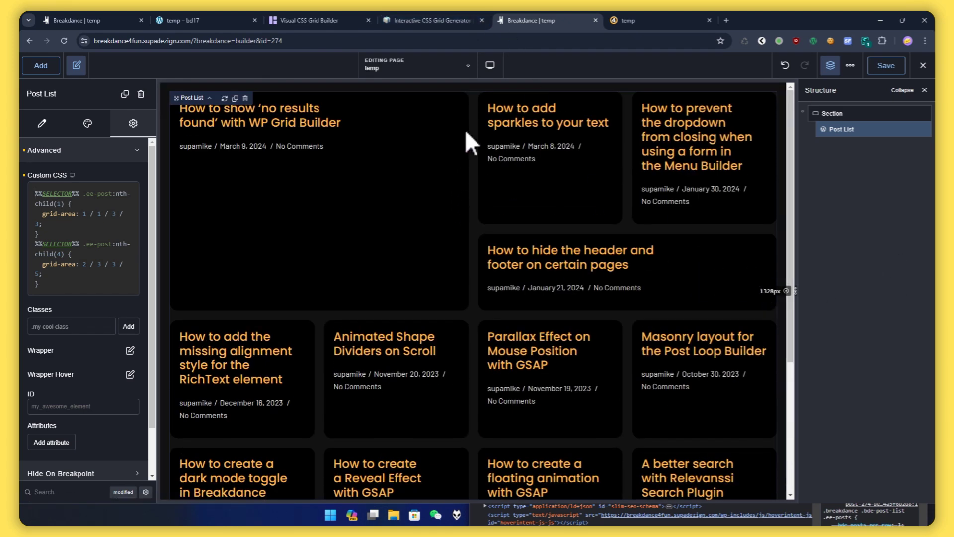
Review the two-column layout in Visual Grid Builder and return to the gallery page in Breakdance.
left_click(318, 20)
left_click(228, 304)
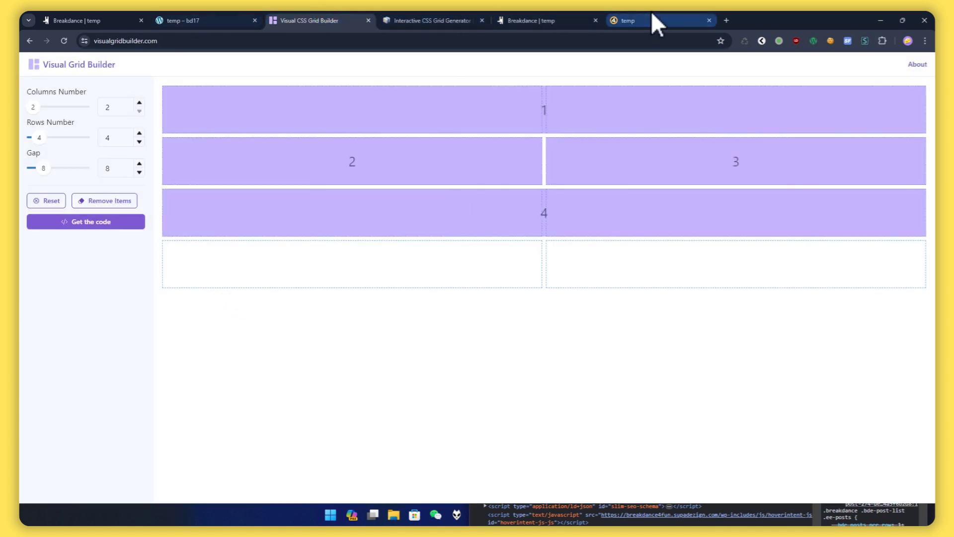
left_click(64, 20)
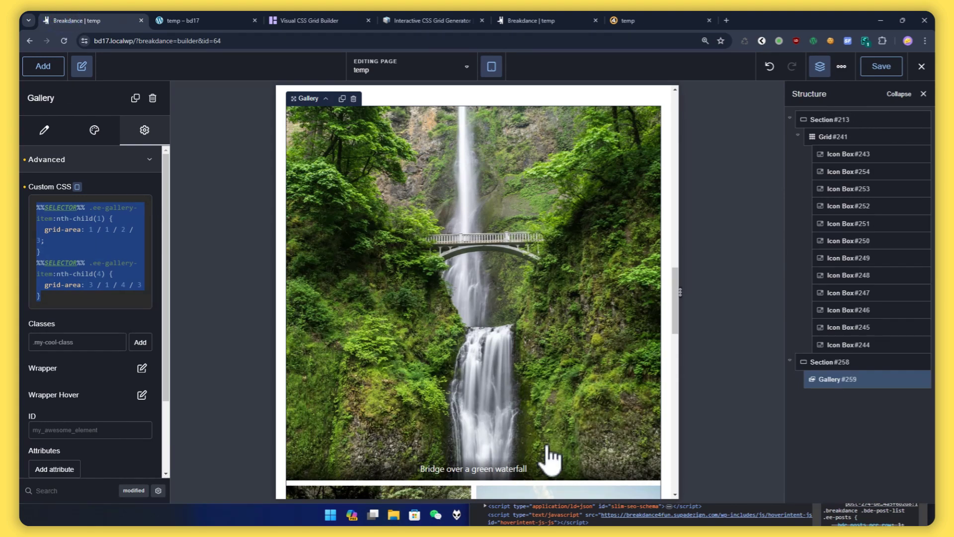